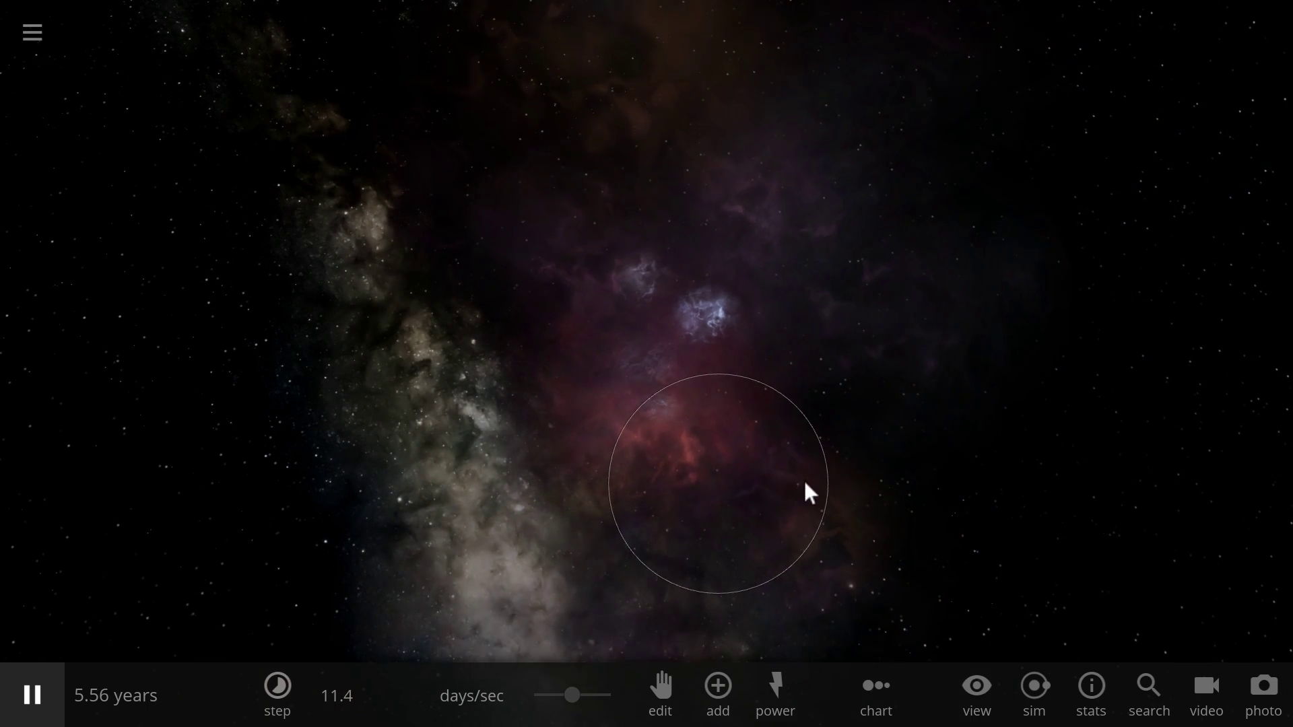
right_click_drag(995, 522, 1011, 523)
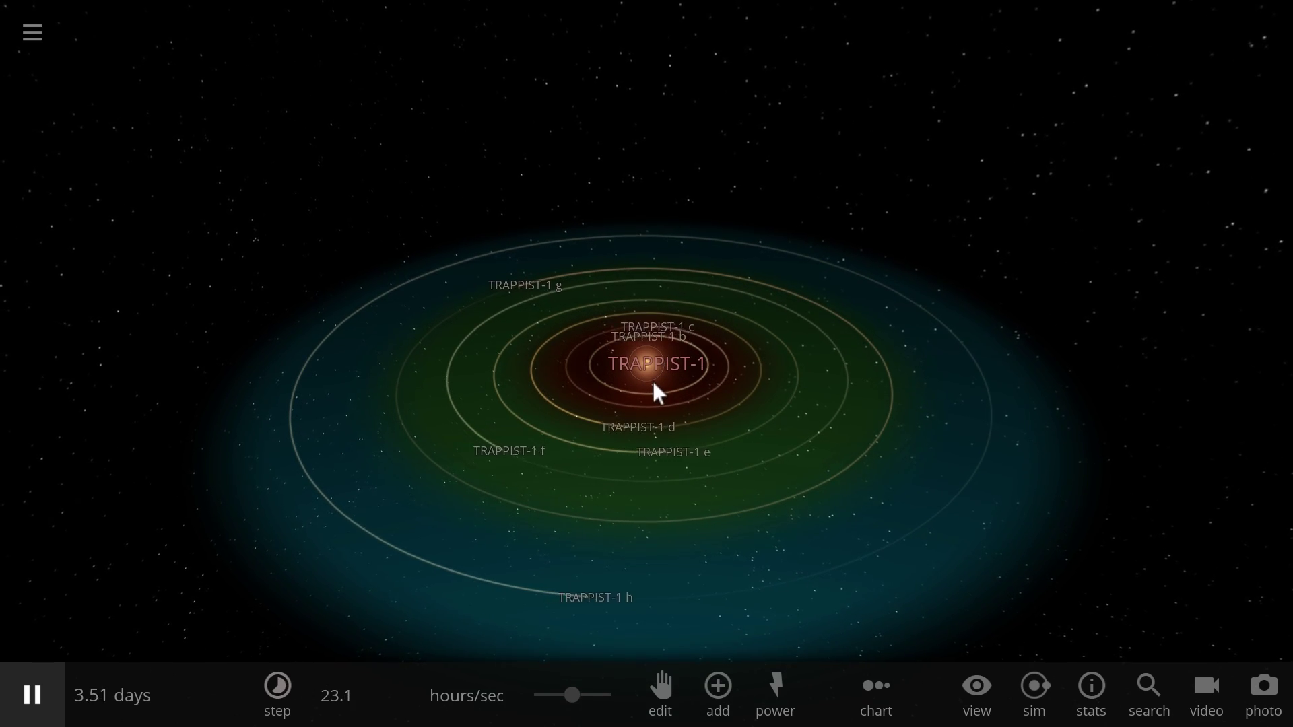
Examine the TRAPPIST-1 star up close and the planet orbits and habitable zone around it.
scroll(653, 381, "up", 5)
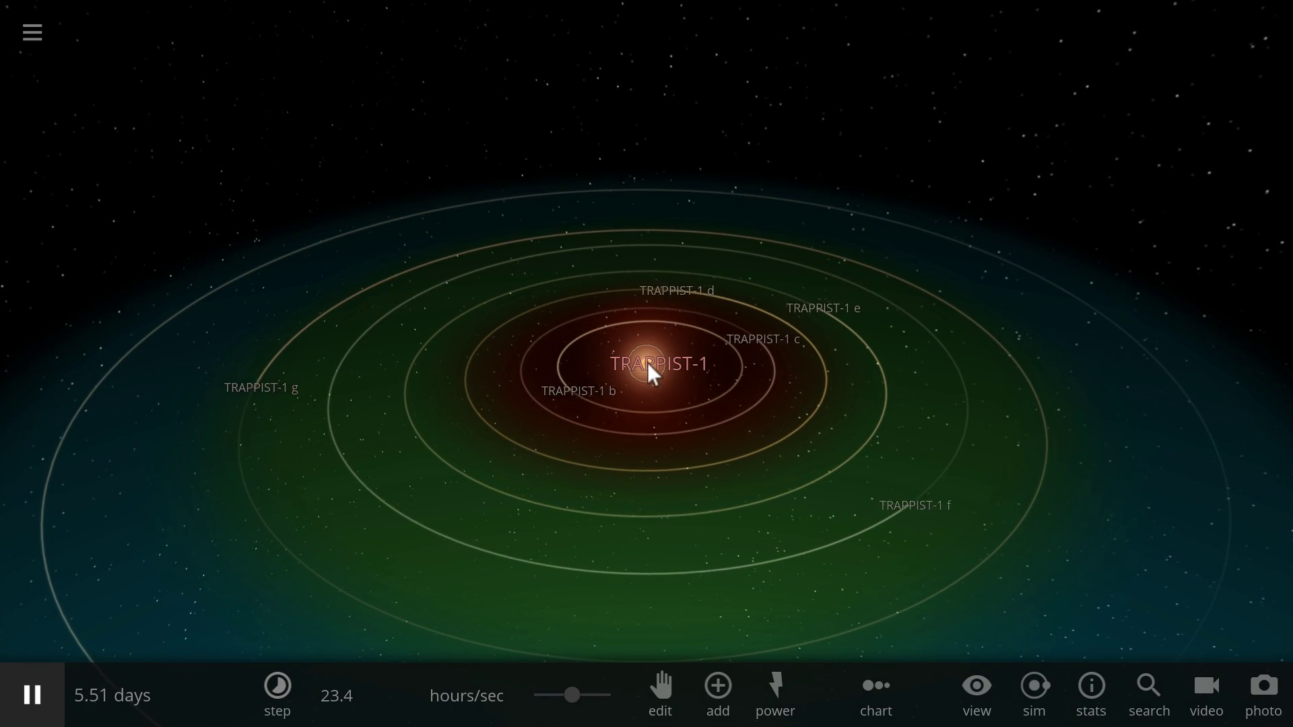
scroll(656, 454, "up", 4)
left_click(652, 368)
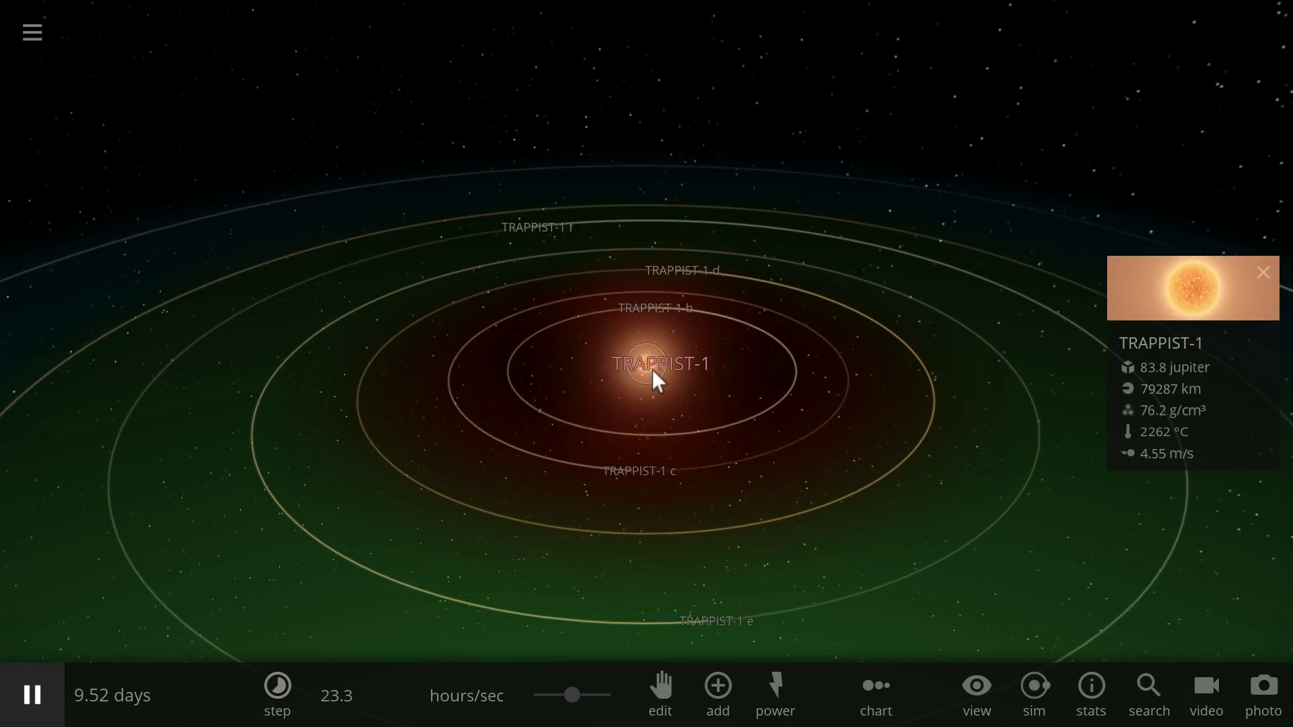
scroll(652, 369, "up", 4)
scroll(652, 369, "up", 5)
right_click_drag(711, 490, 723, 444)
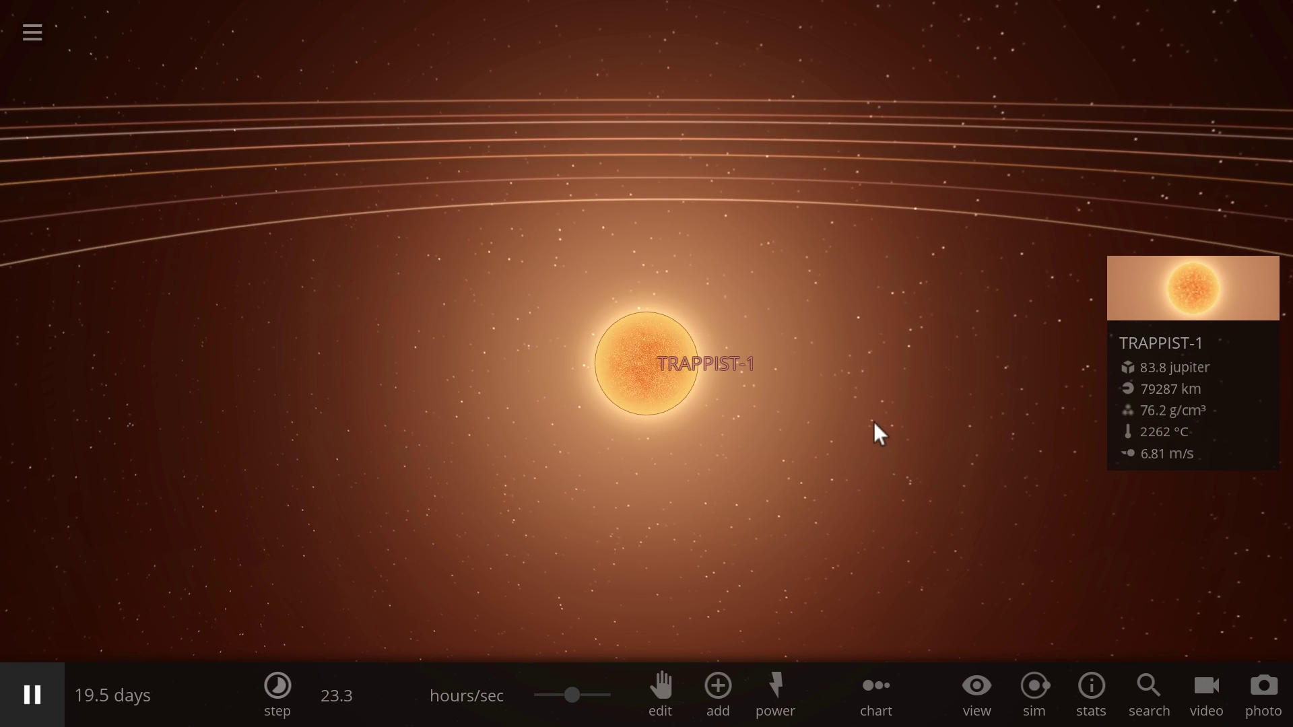
scroll(874, 422, "down", 5)
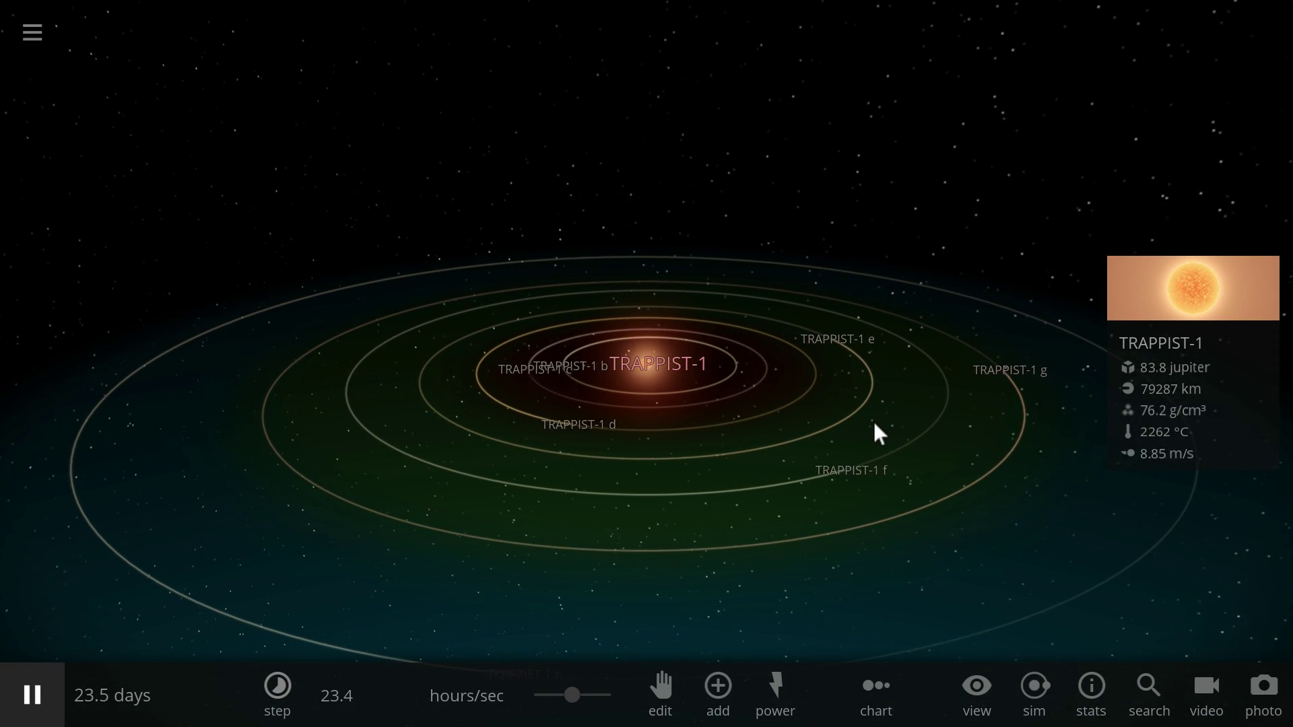
left_click_drag(720, 255, 728, 264)
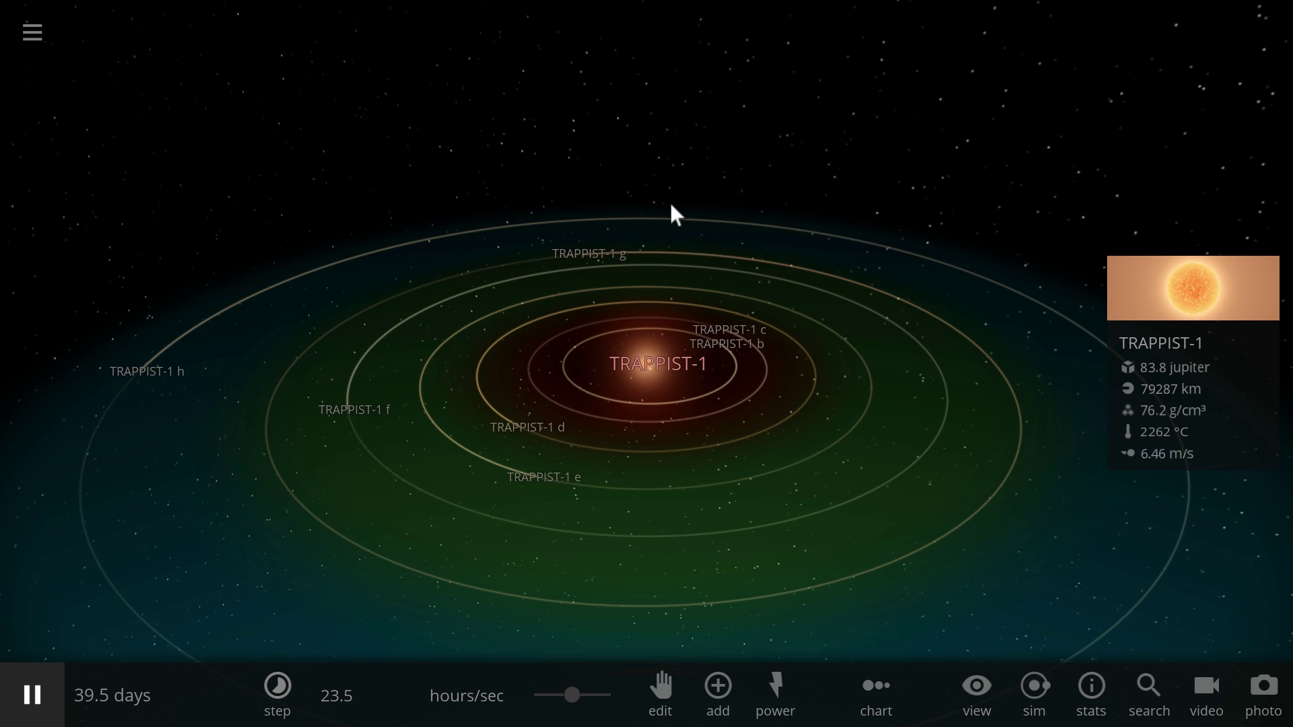
Start a new empty simulation.
left_click(17, 42)
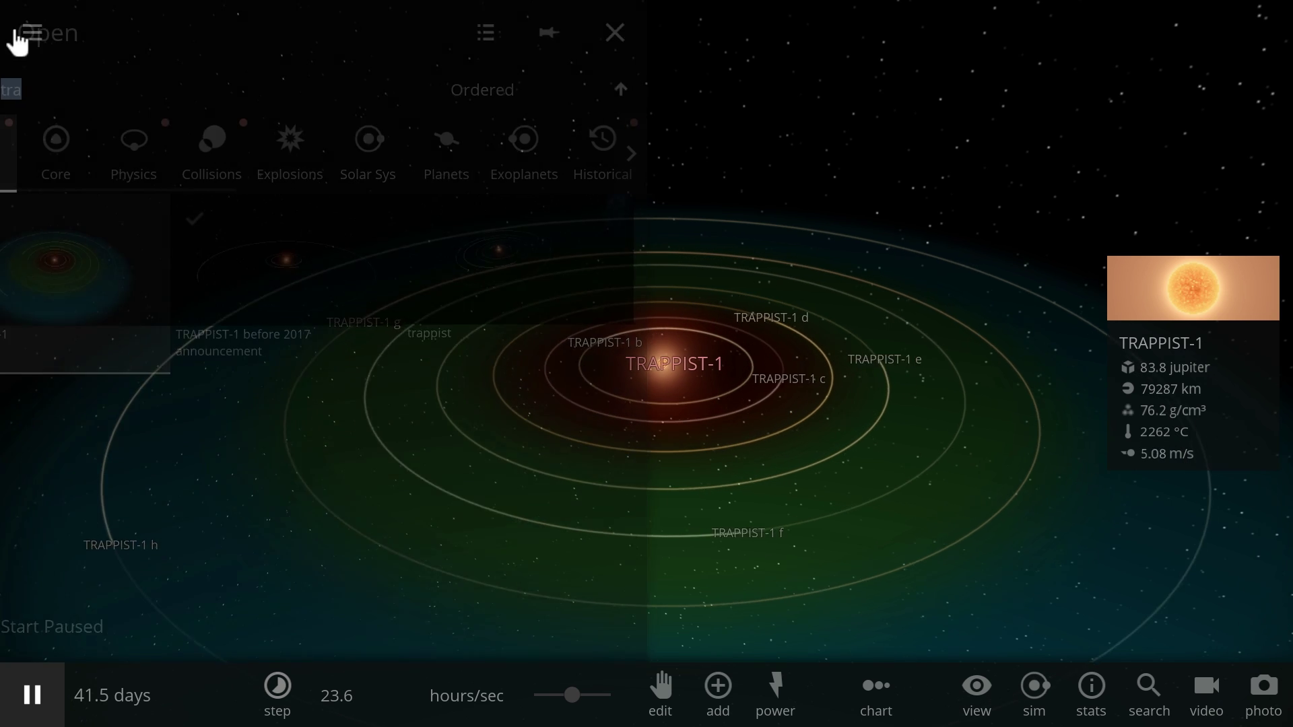
left_click(39, 47)
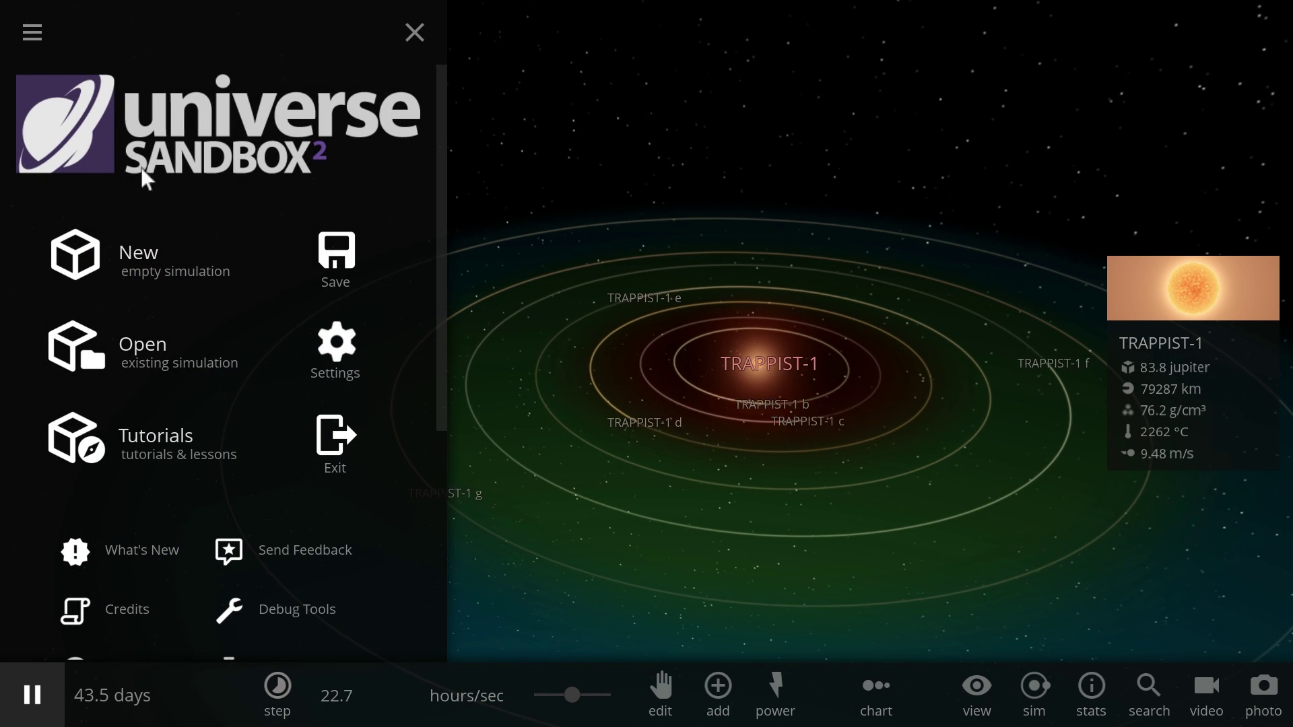
left_click(149, 273)
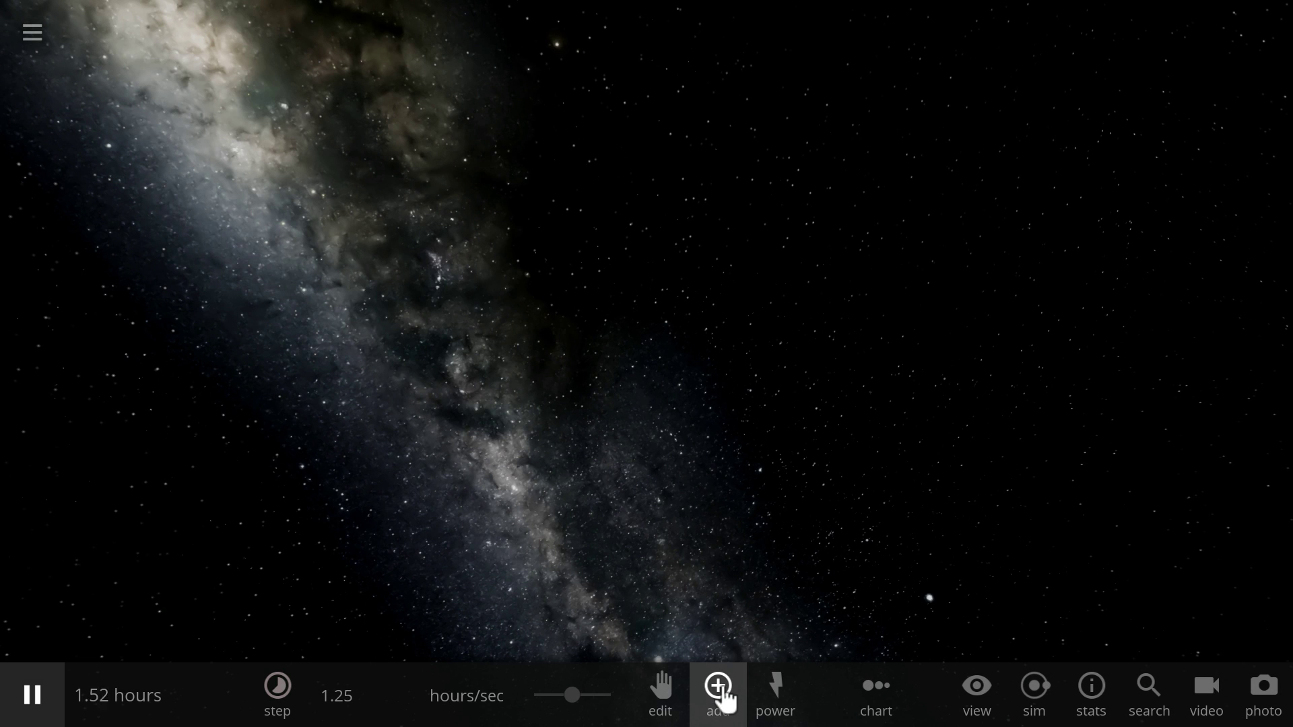
Add a Sun as a still, motionless object in the middle of the empty space.
left_click(725, 693)
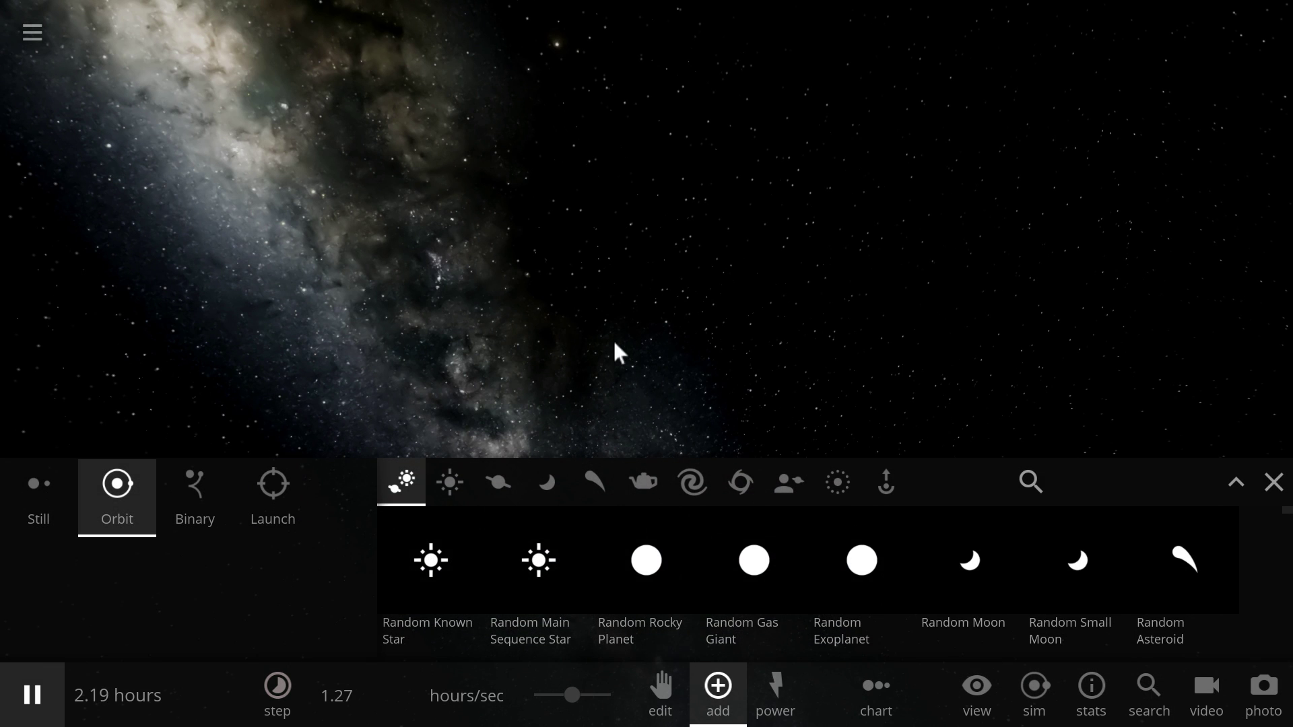
left_click(458, 485)
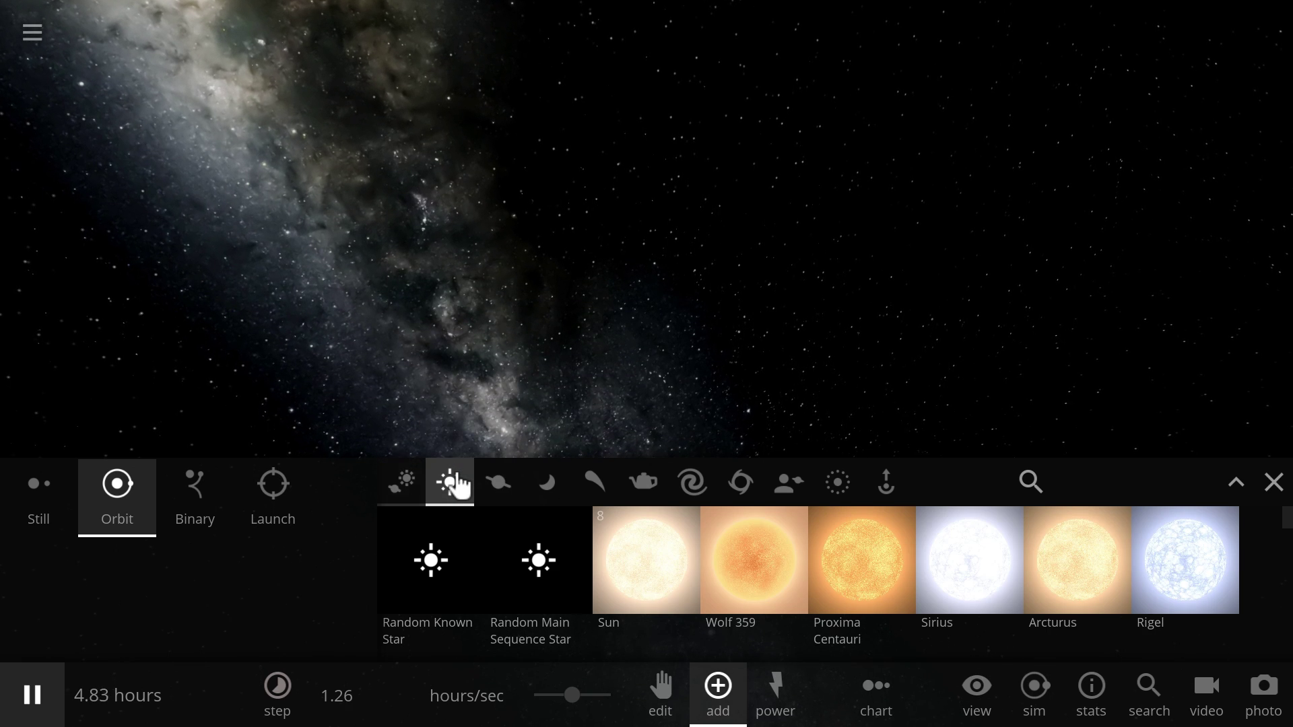
left_click(651, 578)
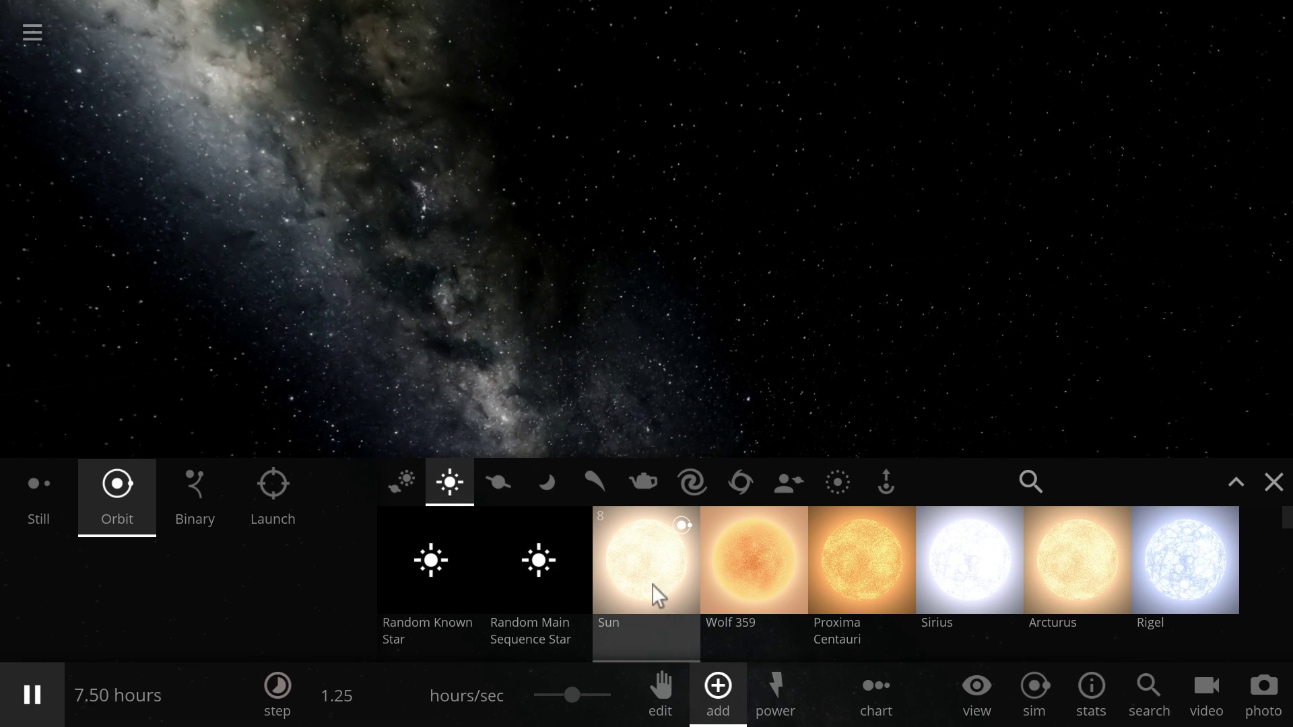
left_click(38, 506)
left_click(602, 311)
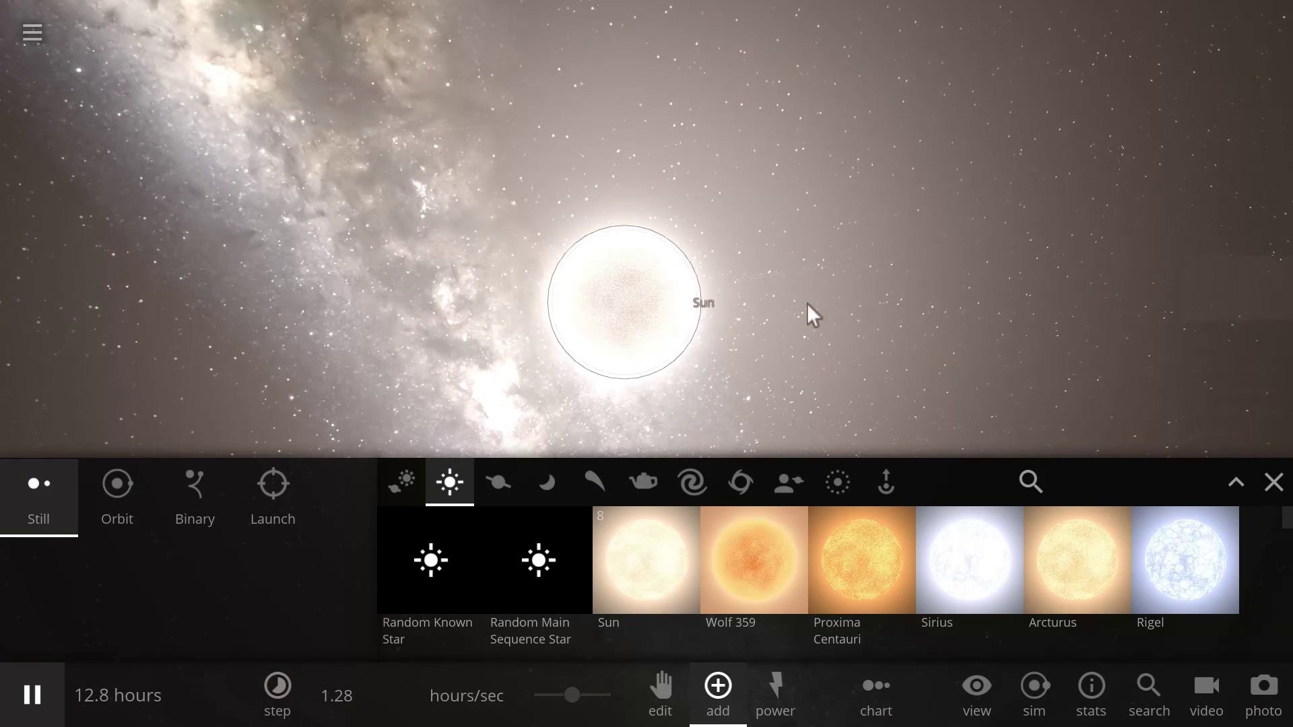
Rename the placed Sun to EBLM J0555-57A, set its mass to 1.13 sun, and finish adding objects.
left_click(1170, 311)
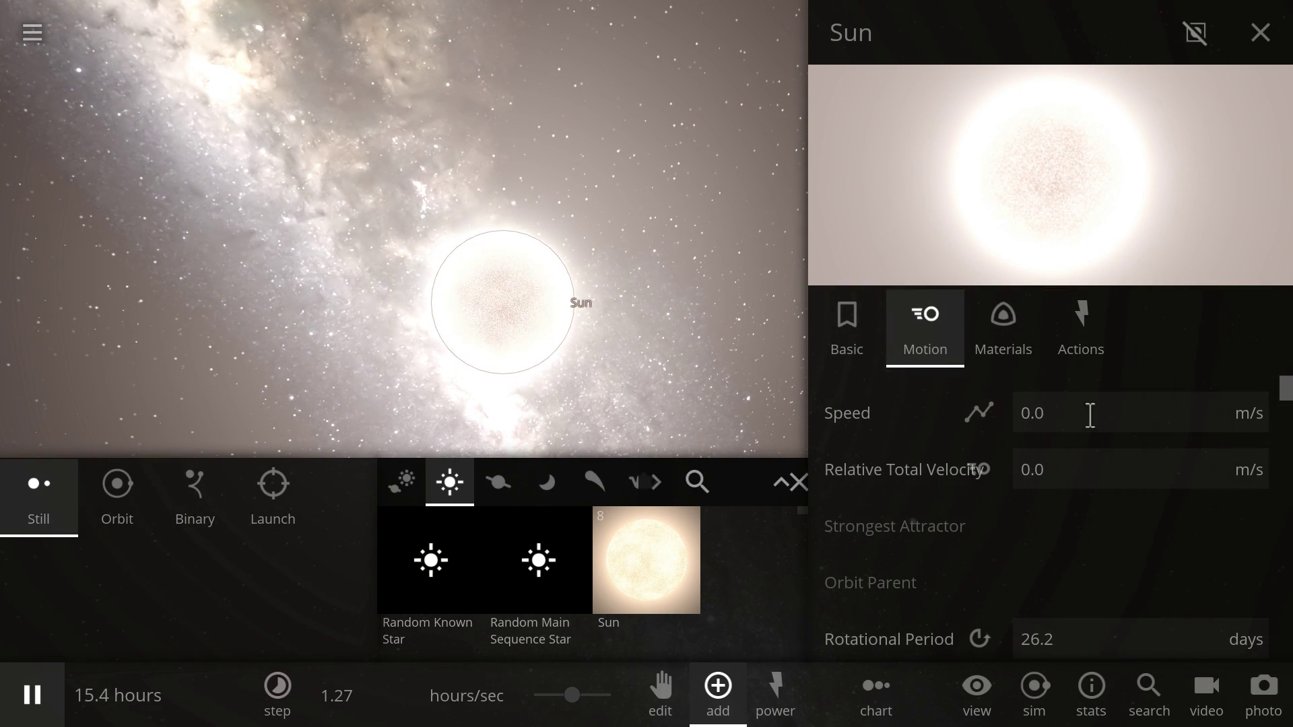
left_click(847, 323)
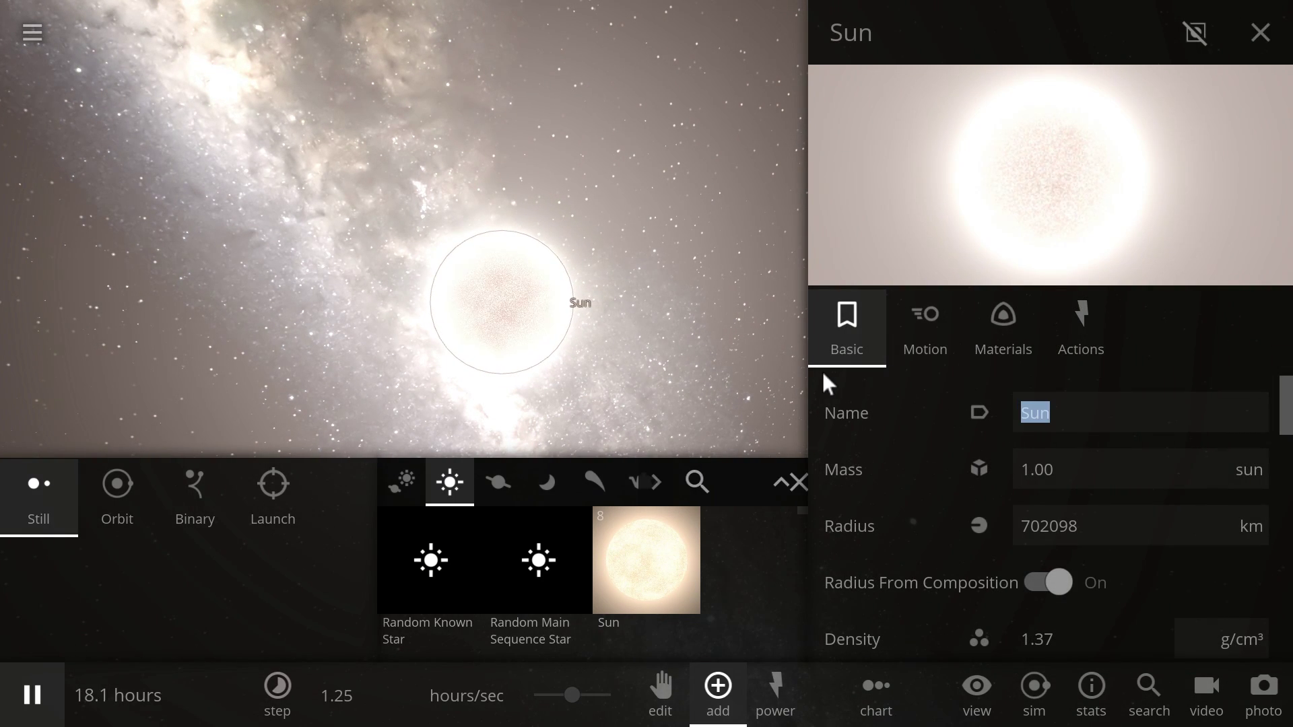
type("EBLM J0555-57A")
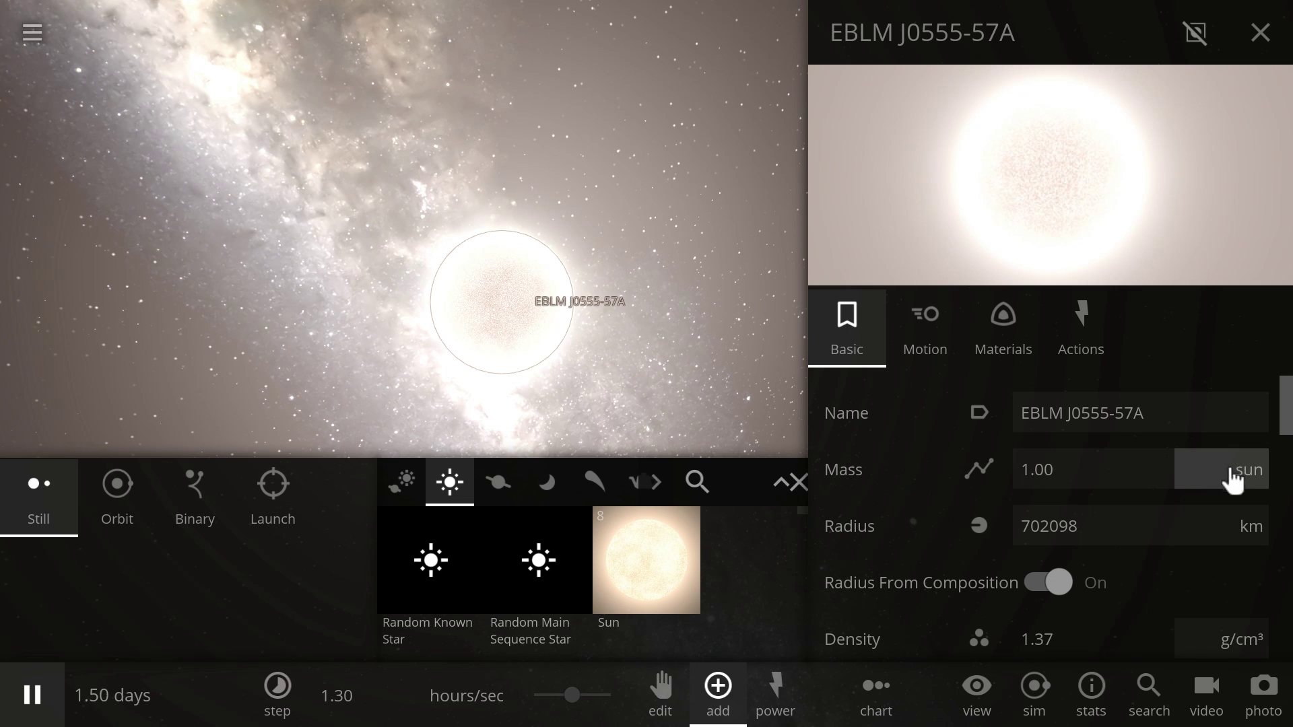
left_click(1139, 477)
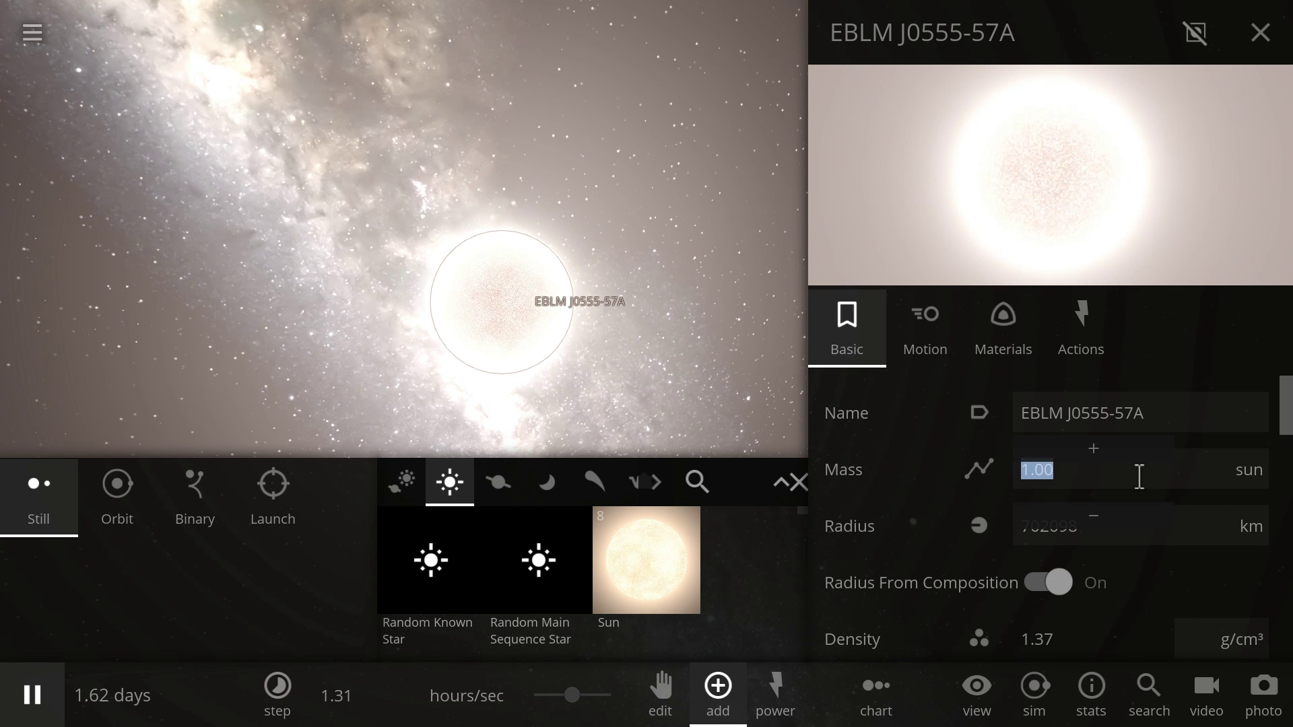
type("1.13")
key("Return")
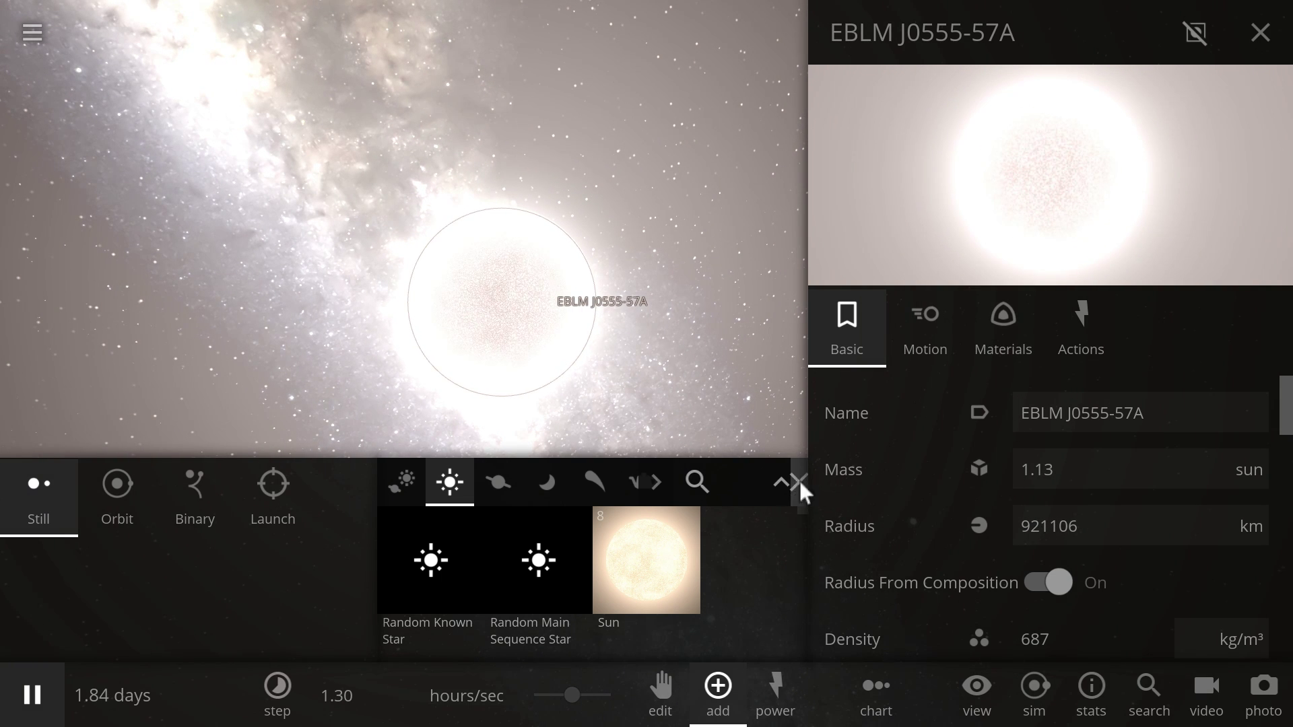
left_click(799, 482)
Examine EBLM J0555-57A's density, age, surface temperature and luminosity, and view the star from different angles and distances.
scroll(915, 477, "down", 3)
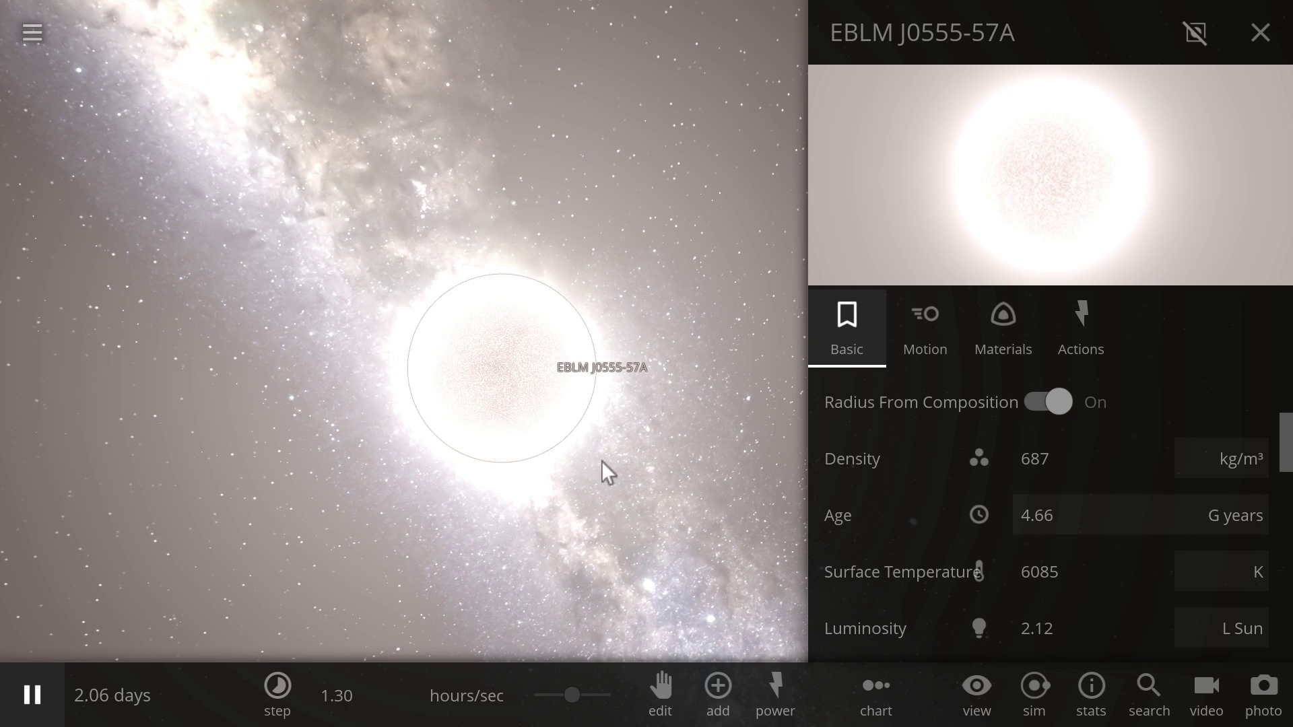
left_click_drag(625, 451, 613, 447)
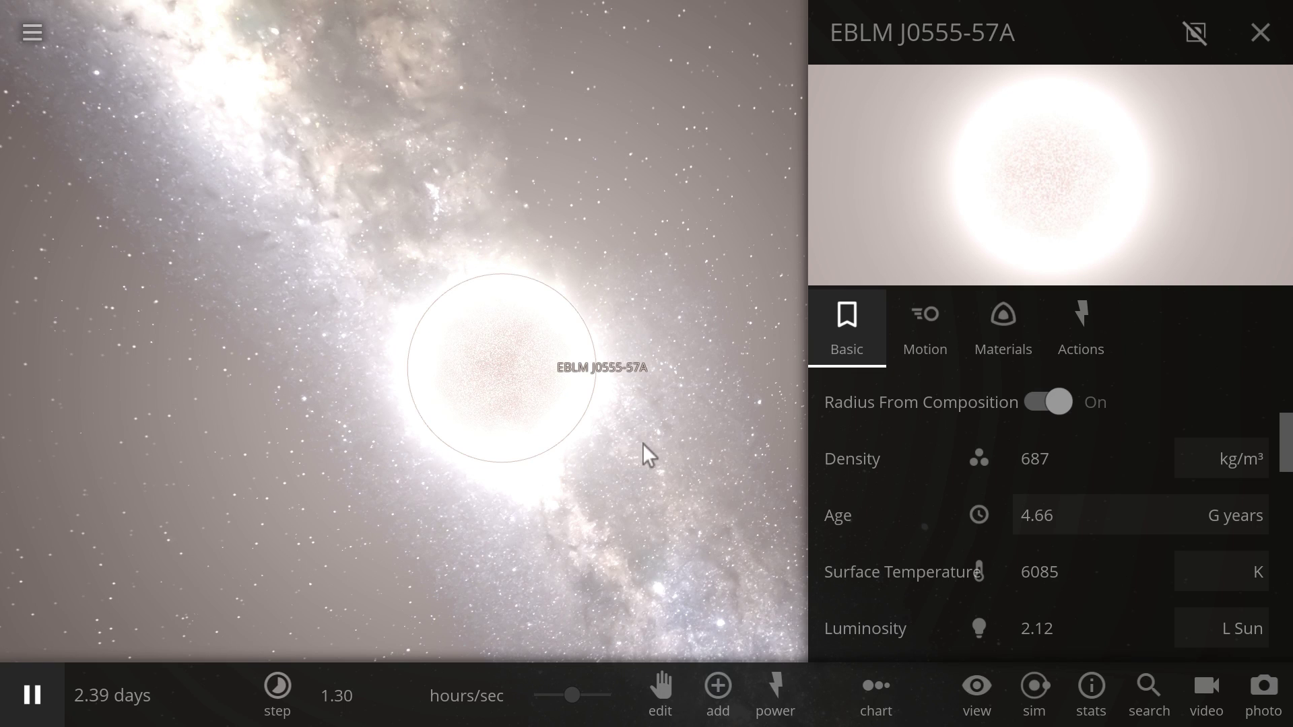
scroll(637, 450, "up", 3)
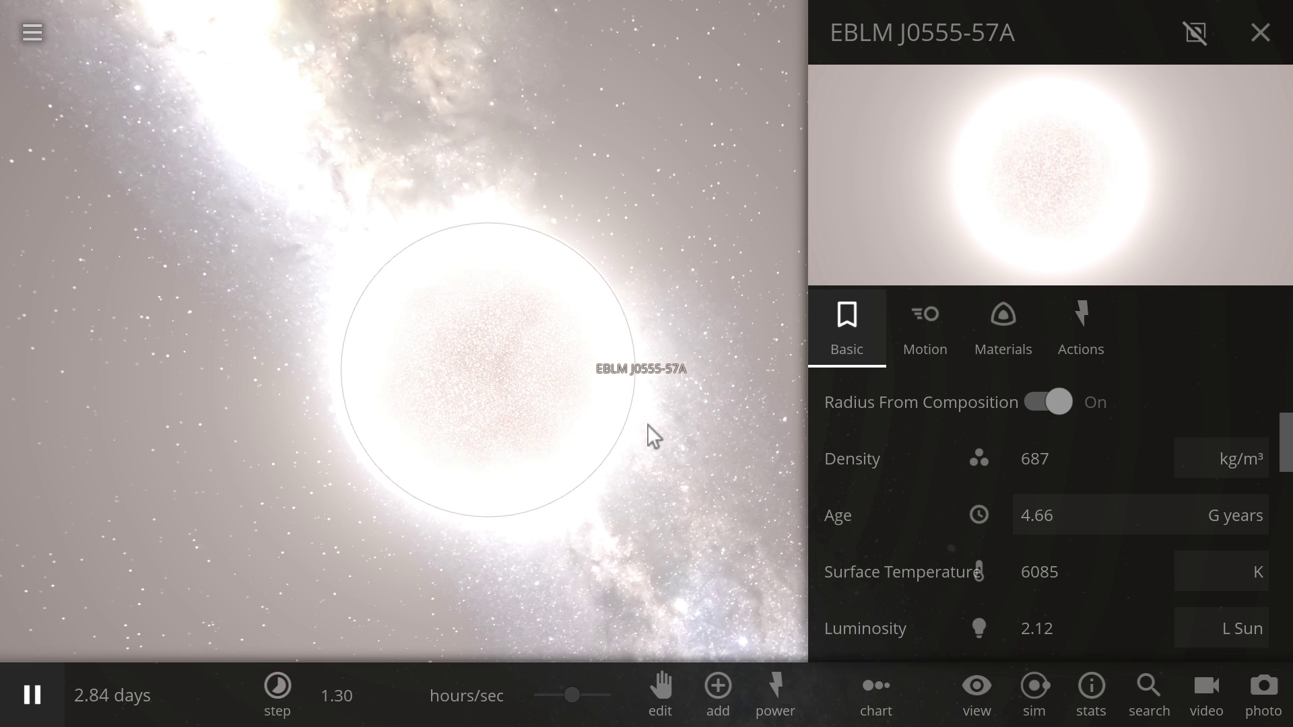
right_click_drag(648, 424, 569, 430)
scroll(622, 430, "down", 3)
scroll(568, 429, "down", 3)
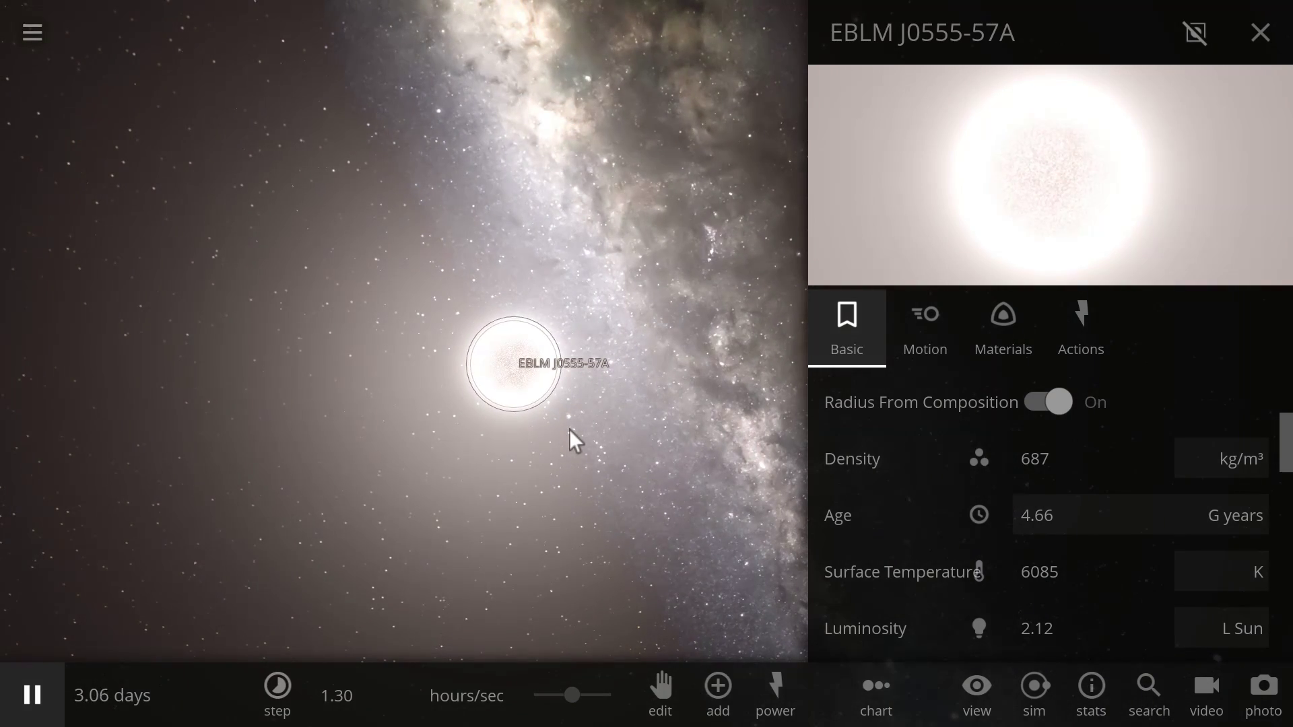
left_click_drag(560, 430, 524, 427)
right_click_drag(524, 427, 554, 424)
scroll(528, 401, "down", 2)
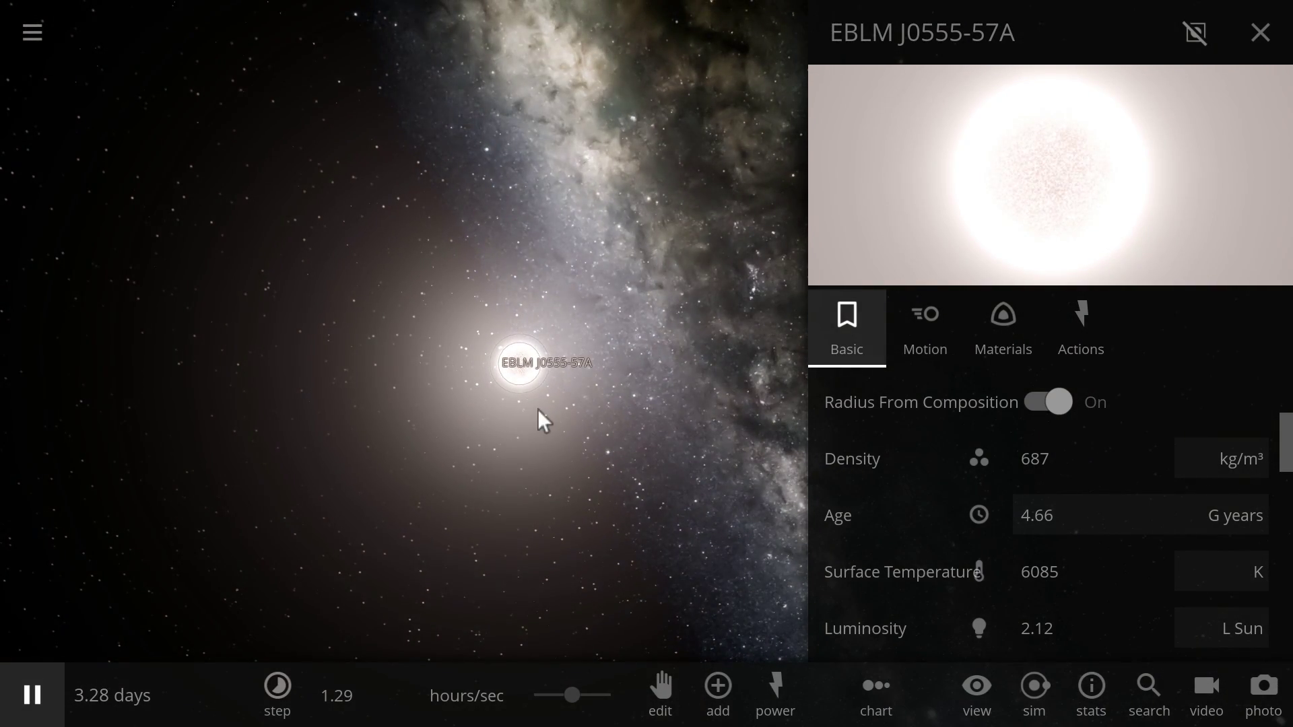
scroll(536, 431, "down", 2)
left_click_drag(542, 433, 579, 452)
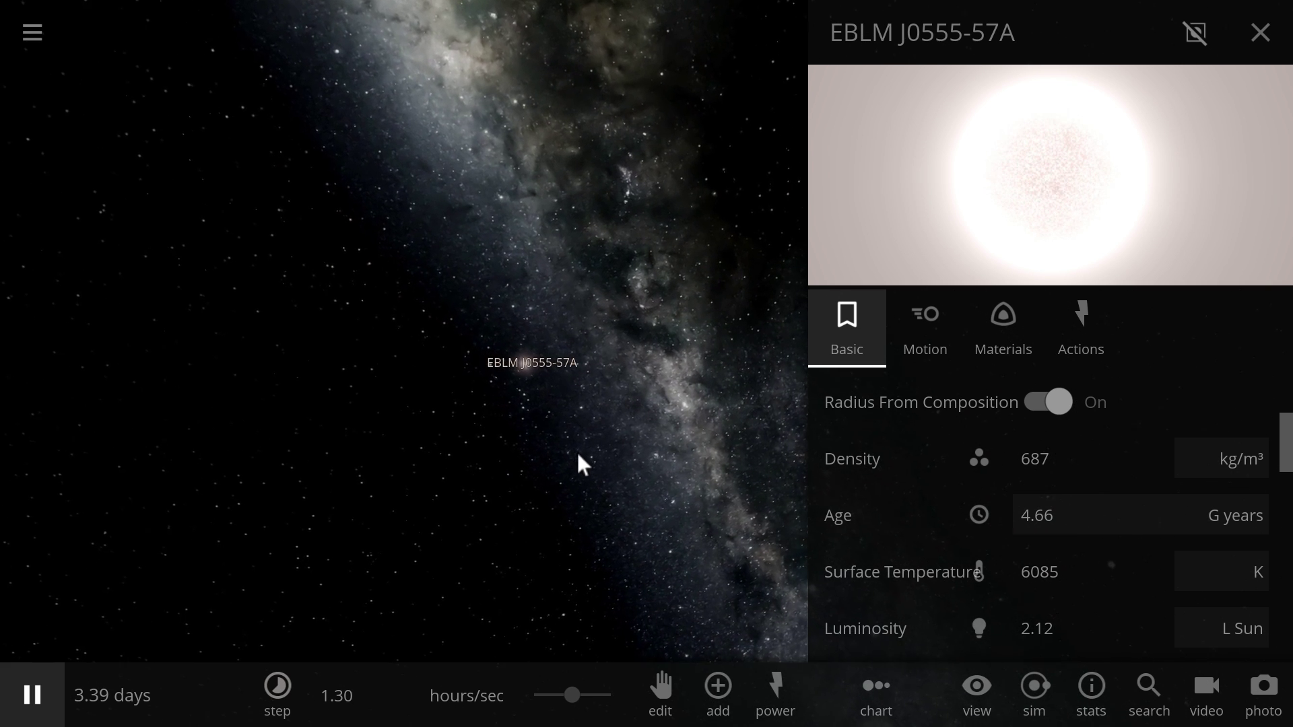
scroll(1064, 438, "up", 3)
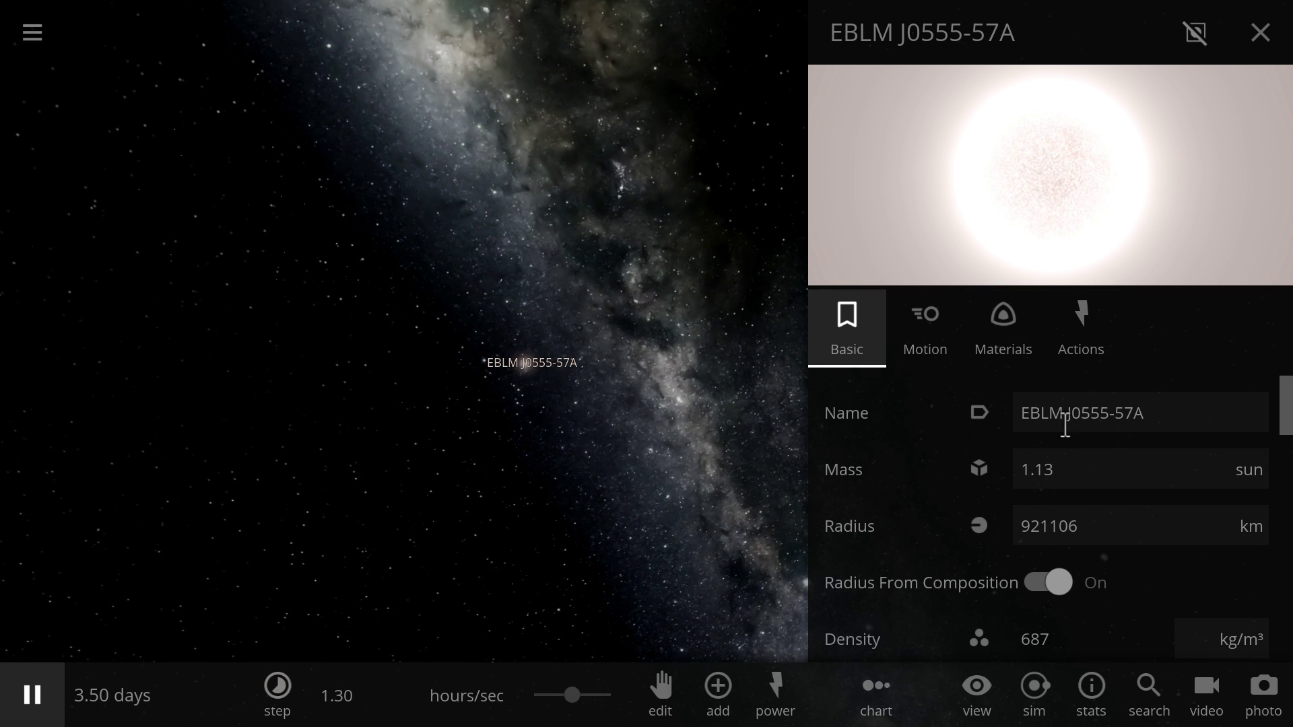
Add a second Sun in binary mode about 443 AU from EBLM J0555-57A and open its properties.
left_click(714, 701)
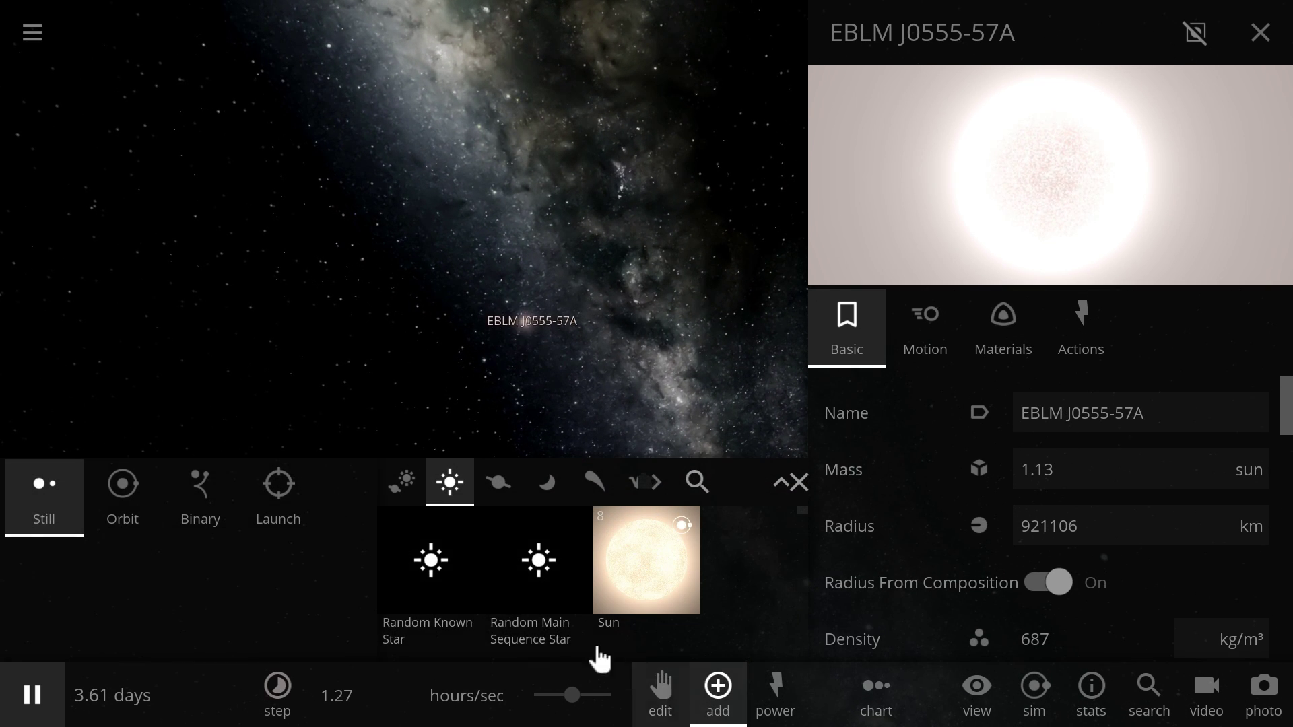
left_click(637, 566)
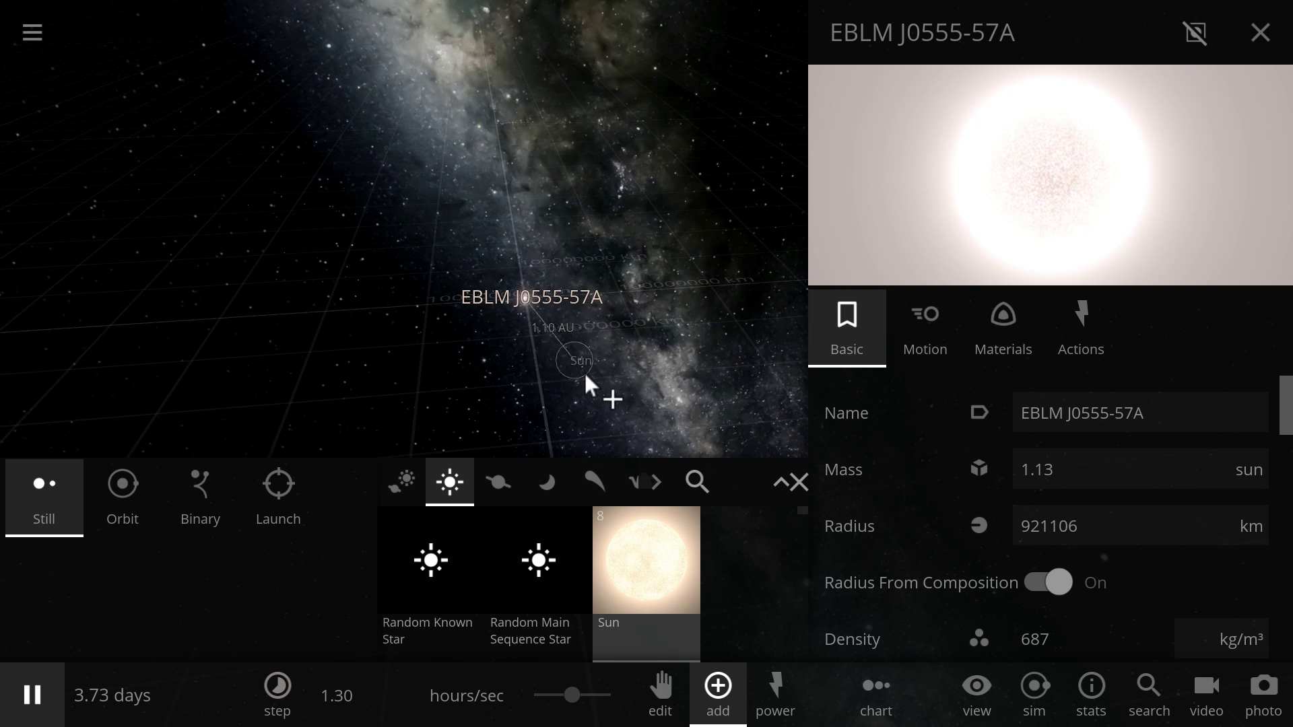
scroll(596, 357, "down", 3)
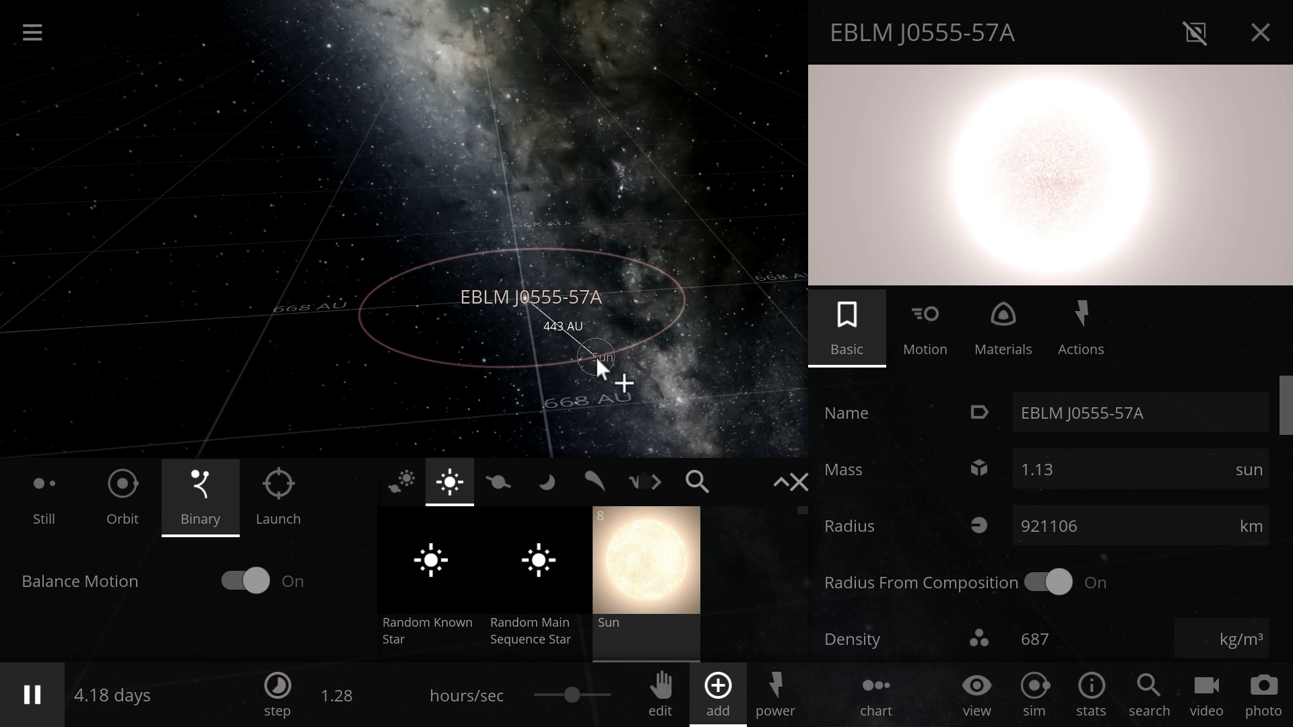
left_click(596, 357)
left_click(597, 357)
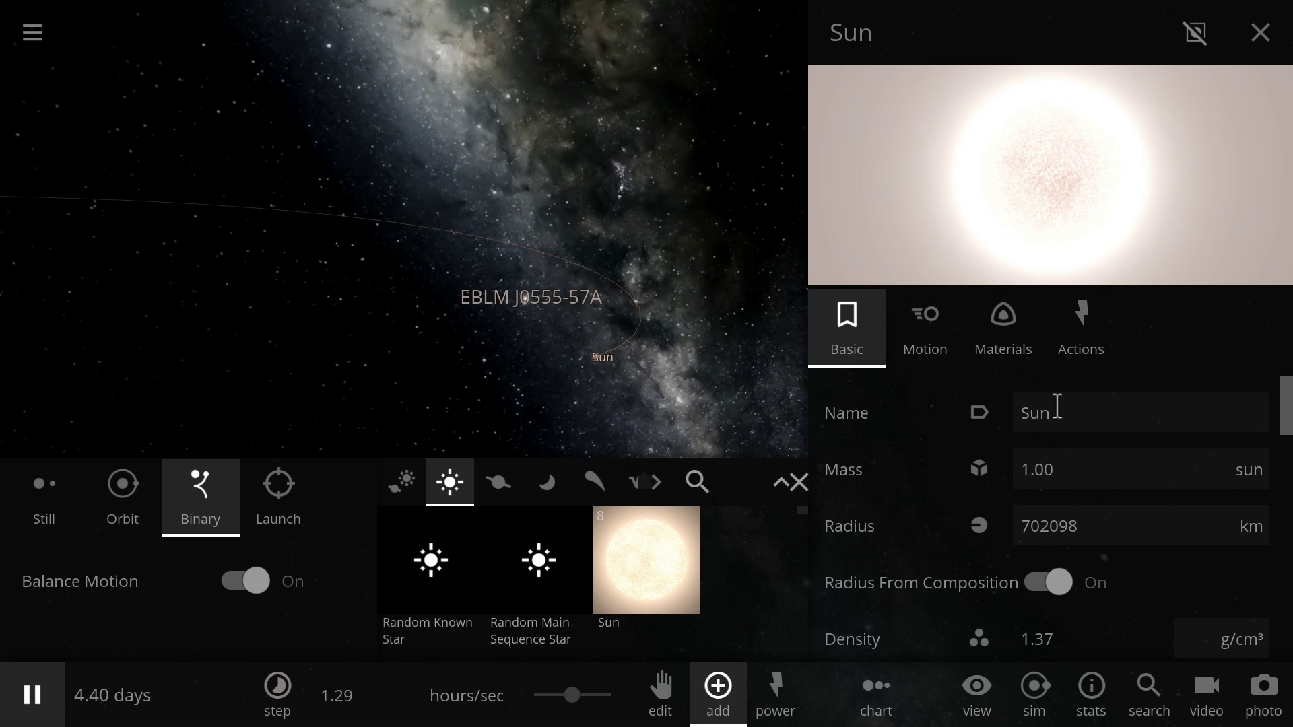
Set the second star's mass to 0.94 sun, rename it to EBLM J0555-57B, and finish adding objects.
left_click(1091, 477)
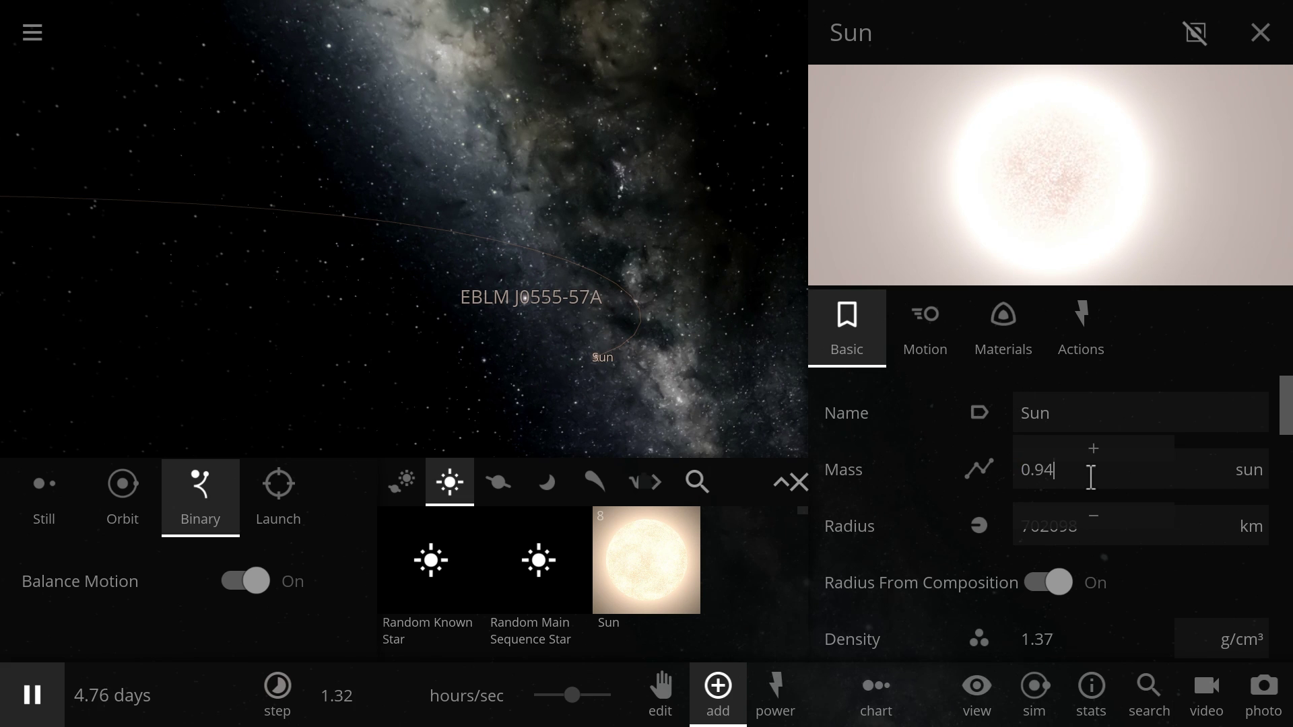
key("Return")
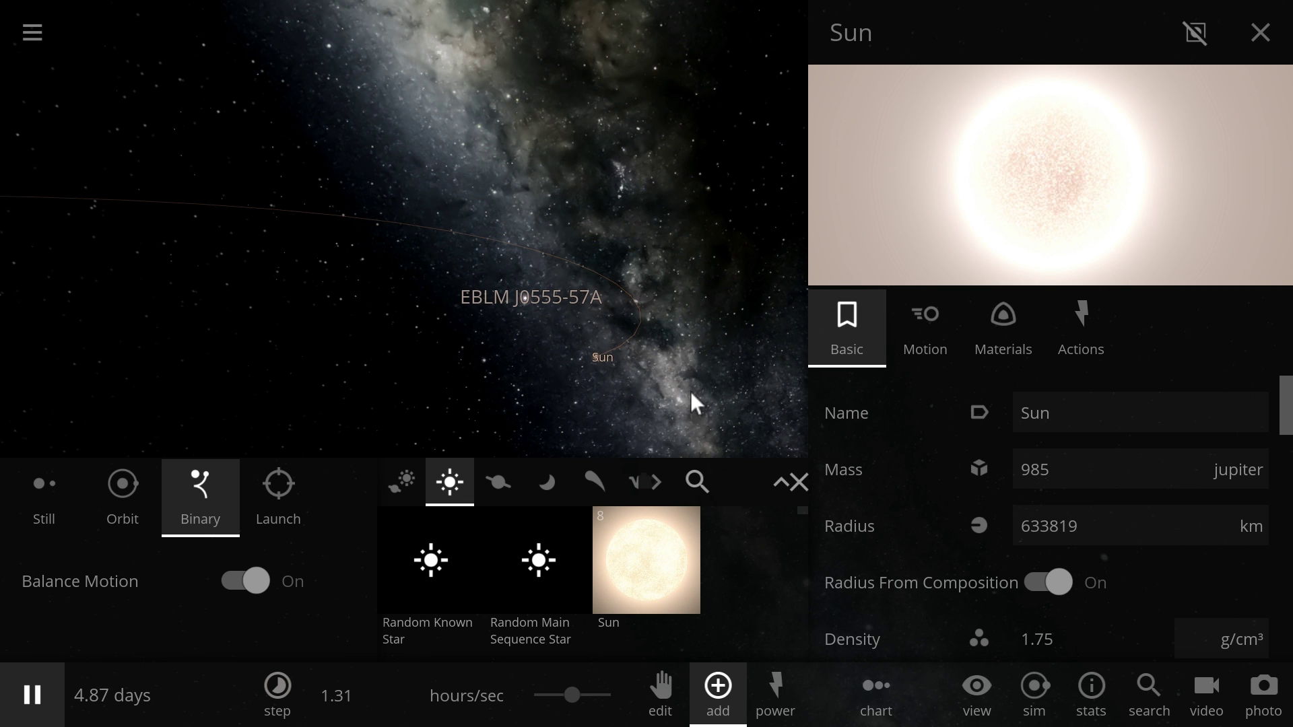
left_click(797, 482)
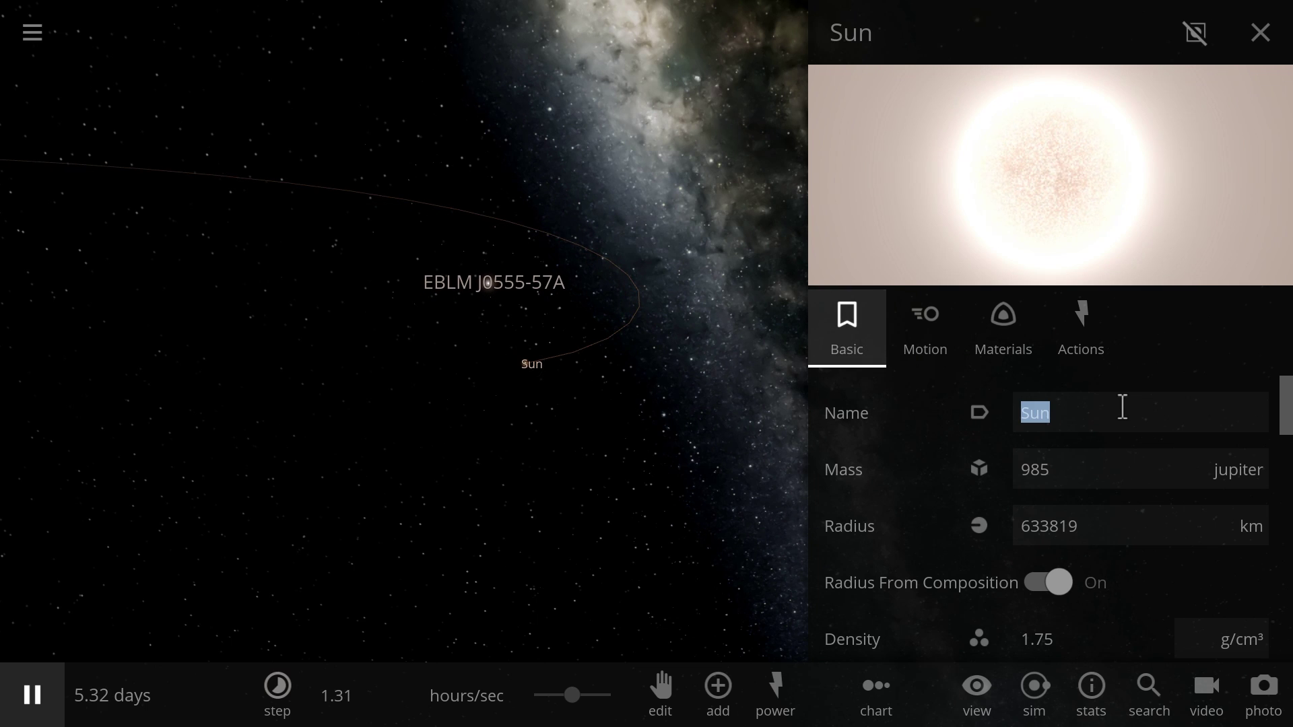
type("EBLM J0555-57B")
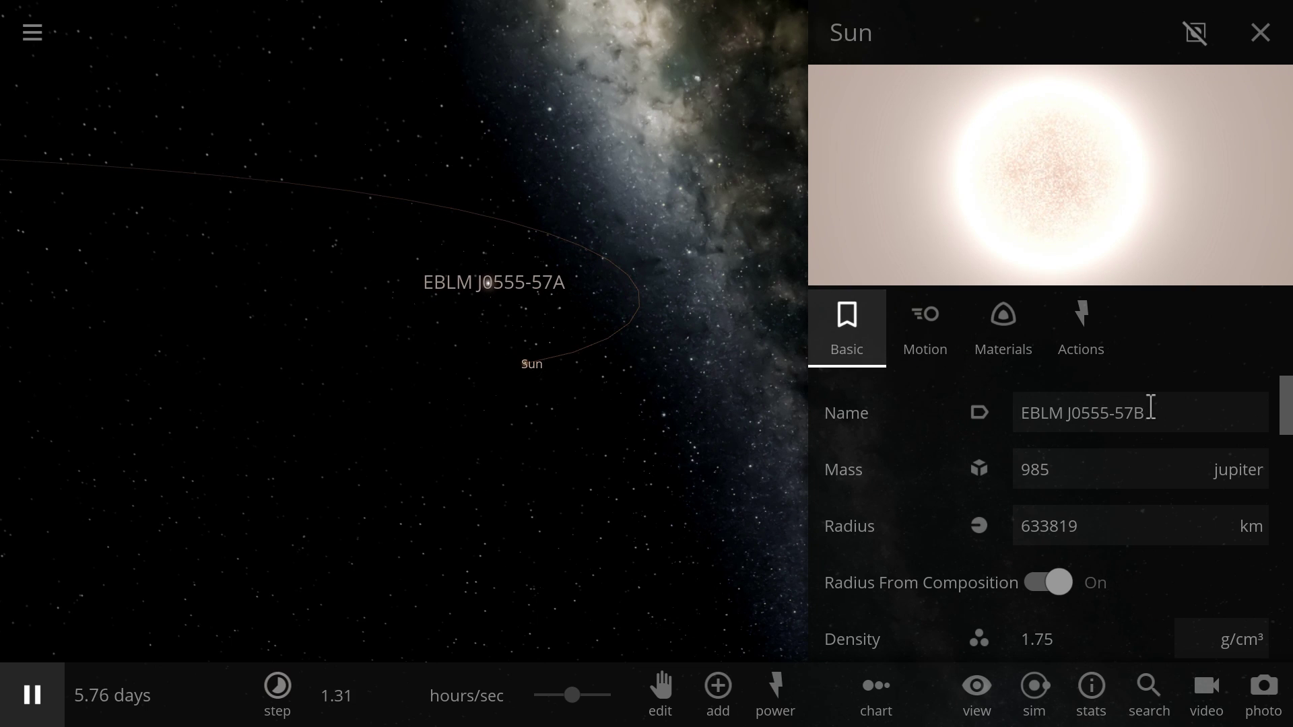
key("Return")
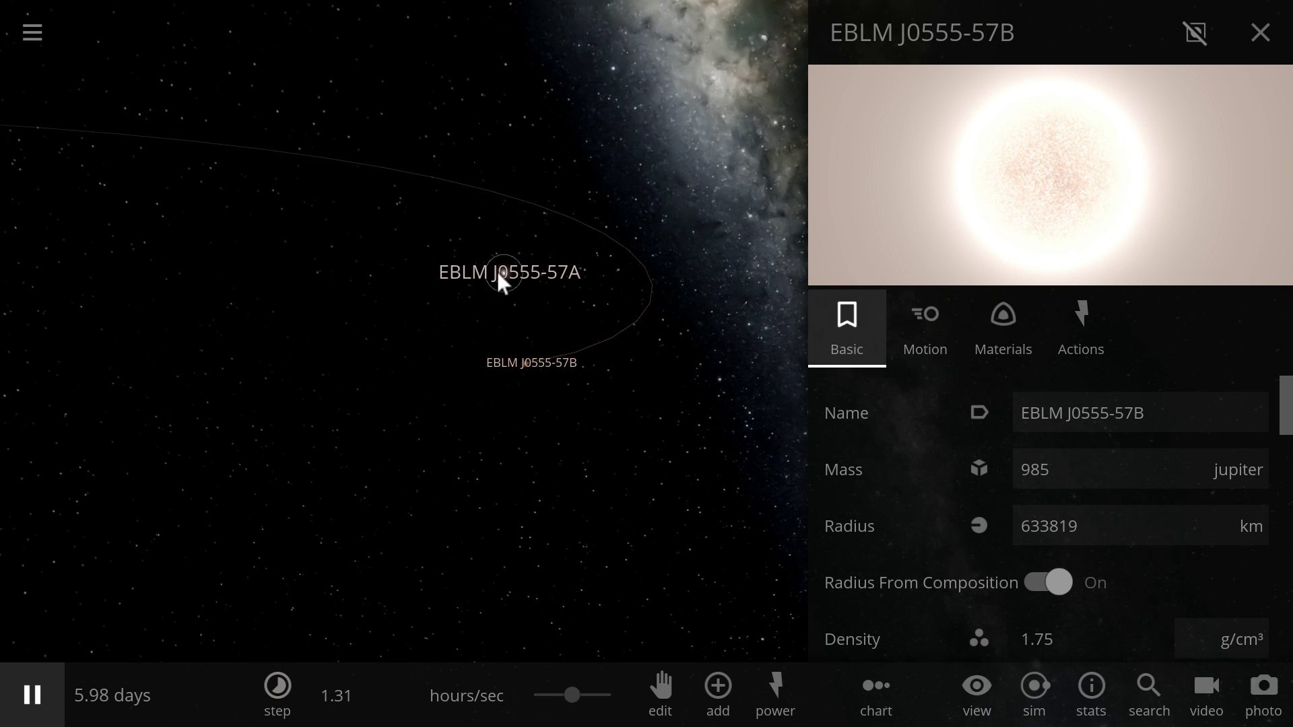
Close the open properties and inspect EBLM J0555-57A and EBLM J0555-57B from different angles, then view EBLM J0555-57A up close.
left_click(499, 274)
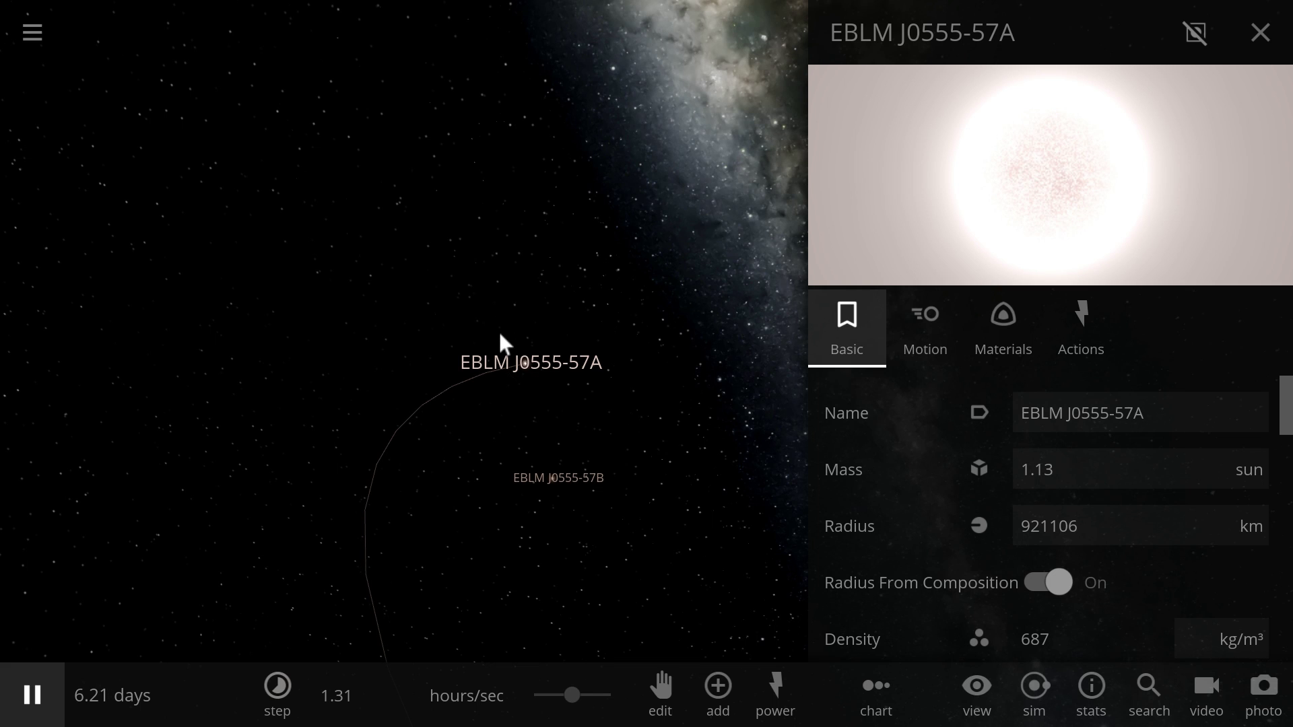
left_click(1259, 34)
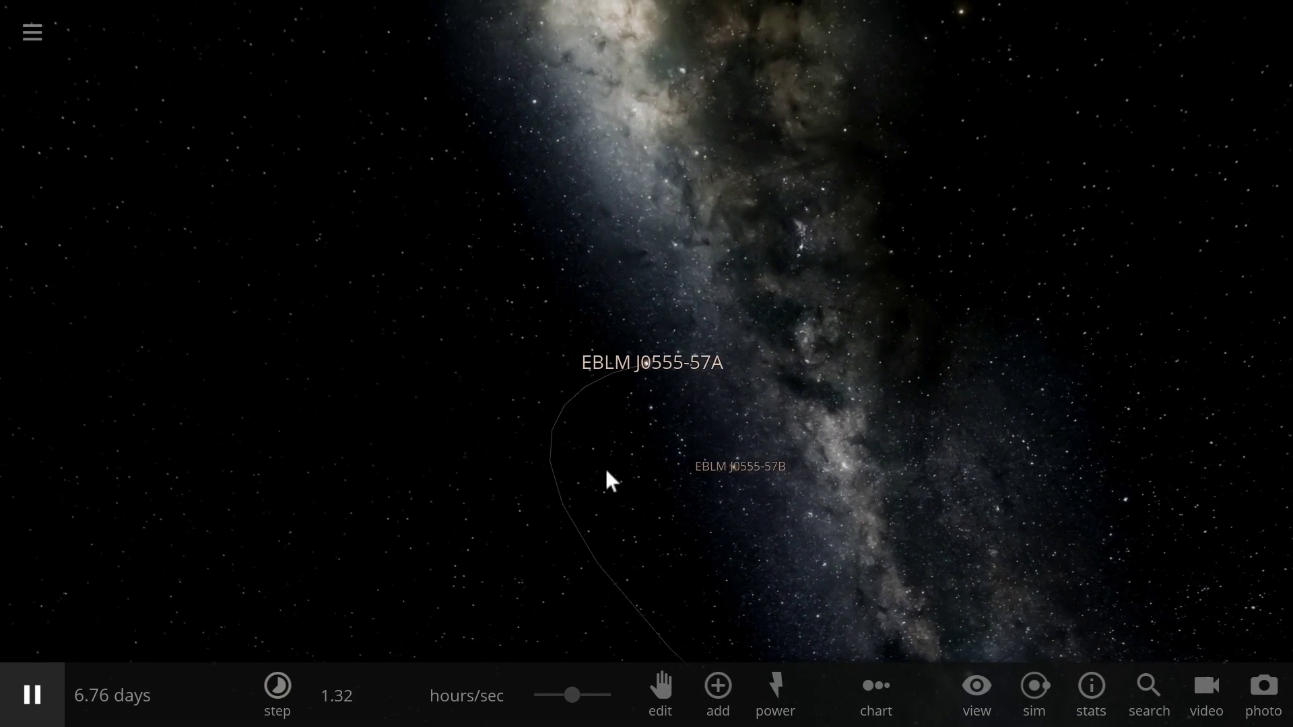
left_click_drag(606, 471, 569, 460)
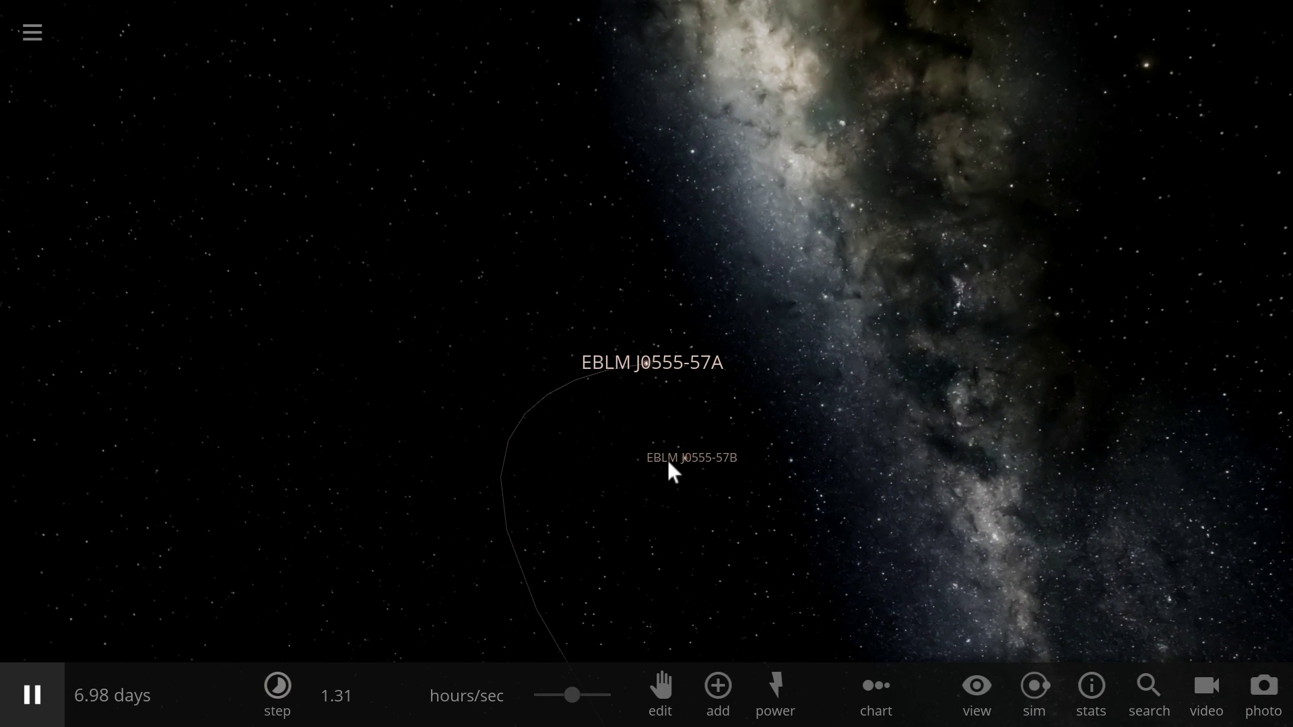
left_click(676, 457)
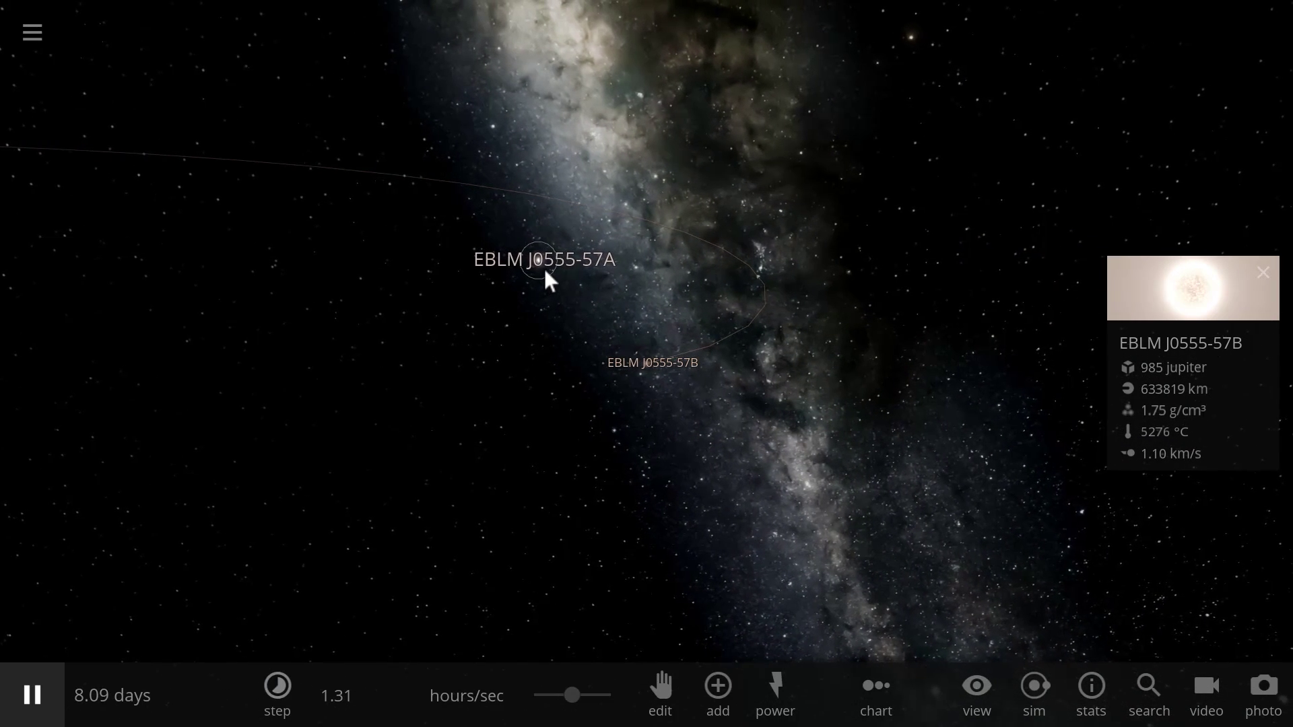
left_click(544, 269)
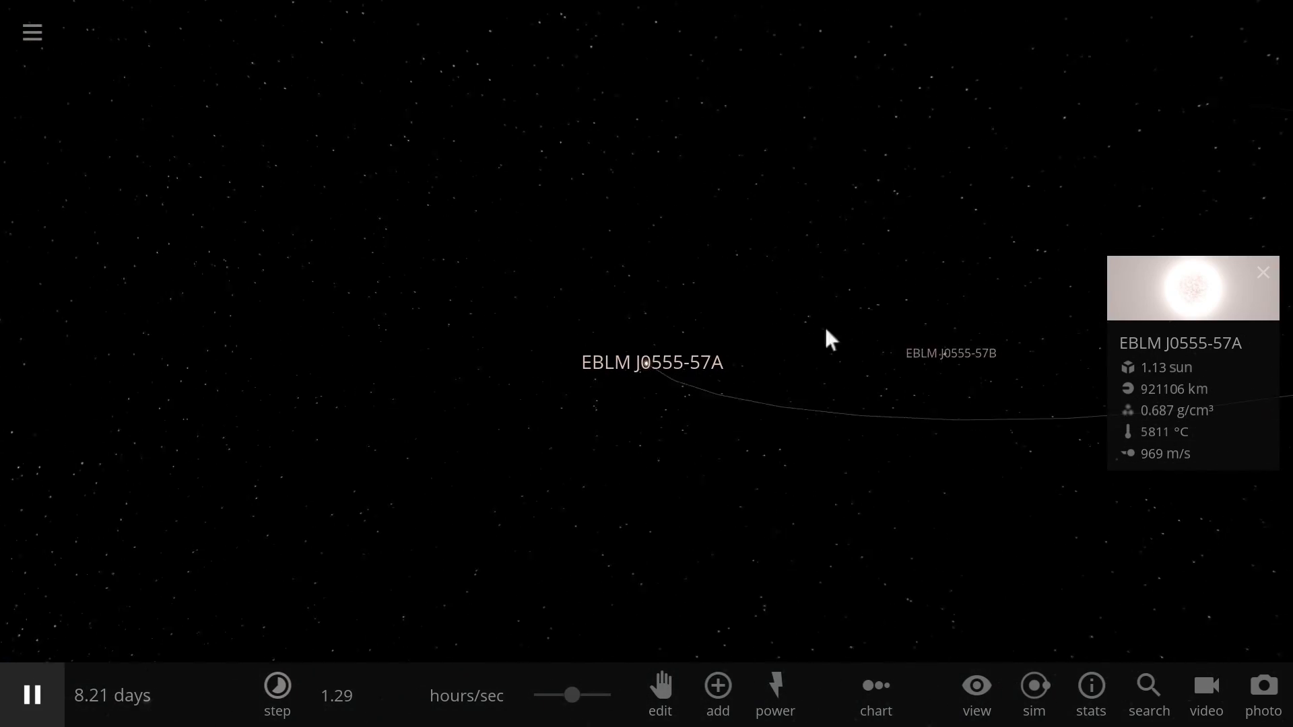
scroll(663, 369, "up", 3)
right_click_drag(862, 357, 708, 379)
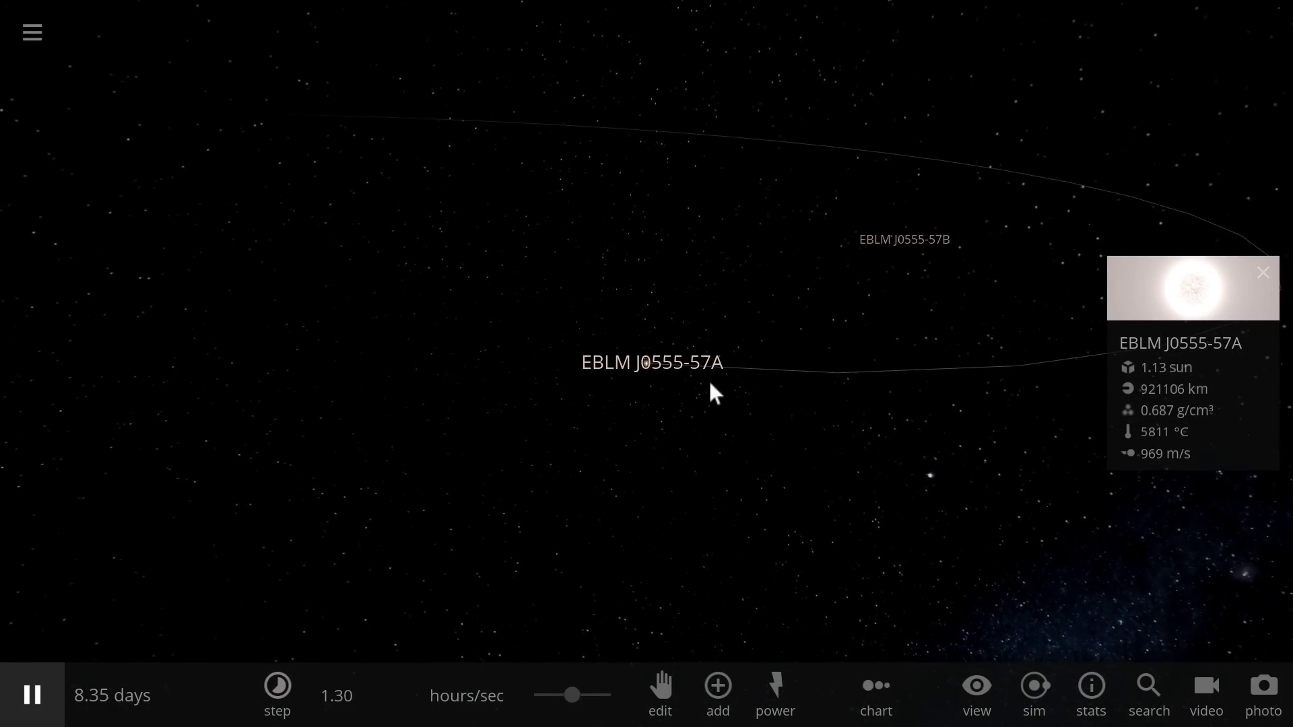
left_click(636, 363)
left_click(821, 235)
left_click(643, 364)
scroll(657, 359, "up", 15)
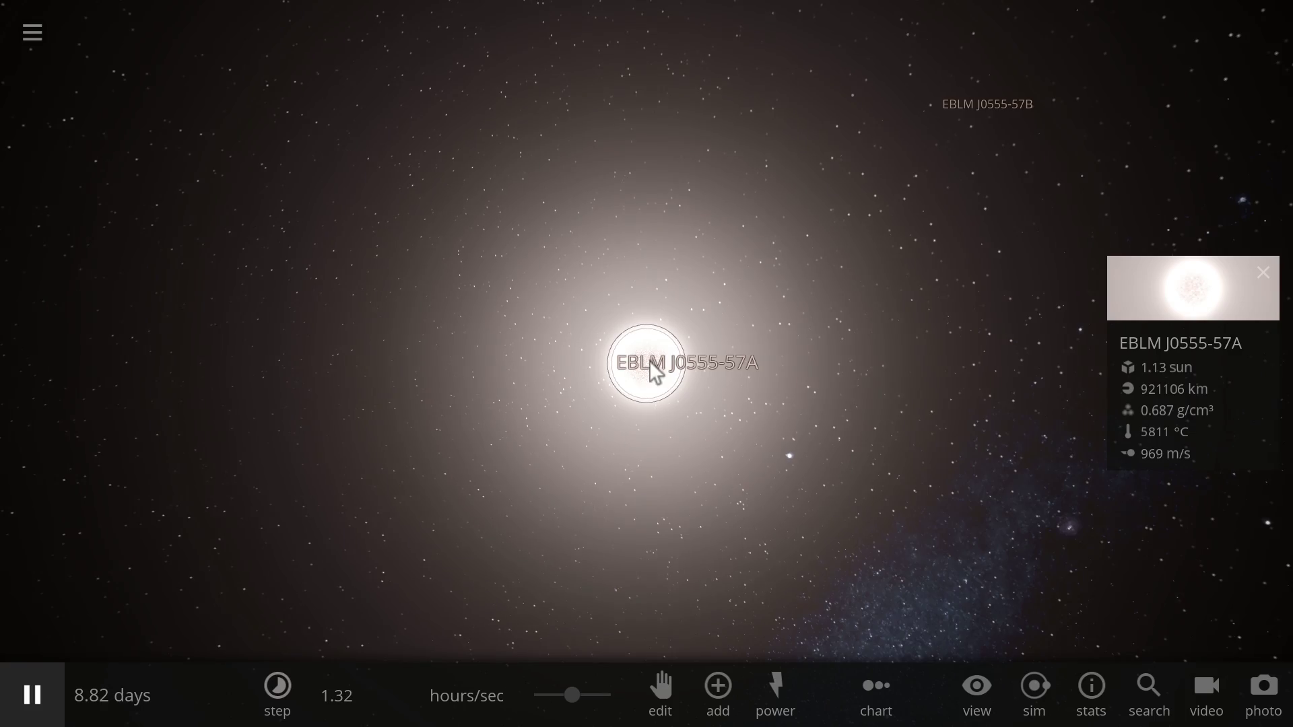
left_click_drag(655, 371, 701, 335)
left_click_drag(545, 342, 653, 282)
scroll(615, 269, "down", 3)
Add Barnard's Star in binary mode about 9.34 million km from EBLM J0555-57A.
left_click(718, 691)
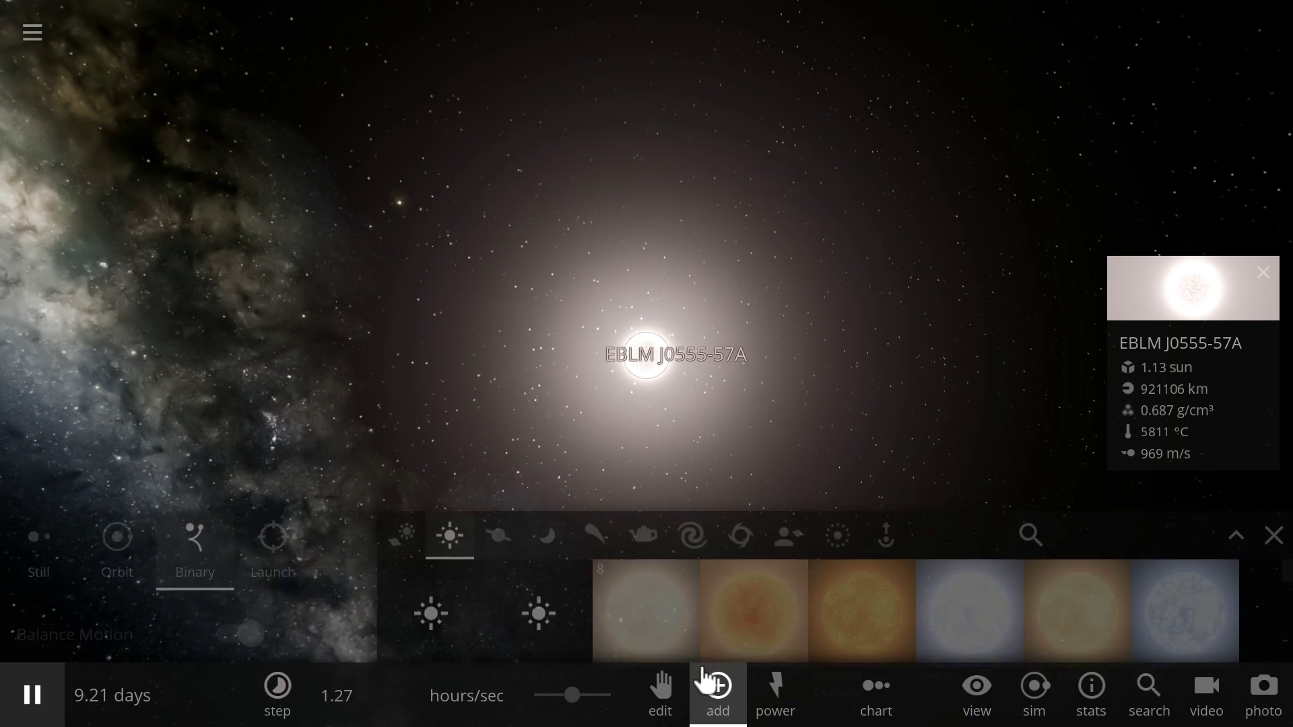
scroll(730, 535, "down", 1)
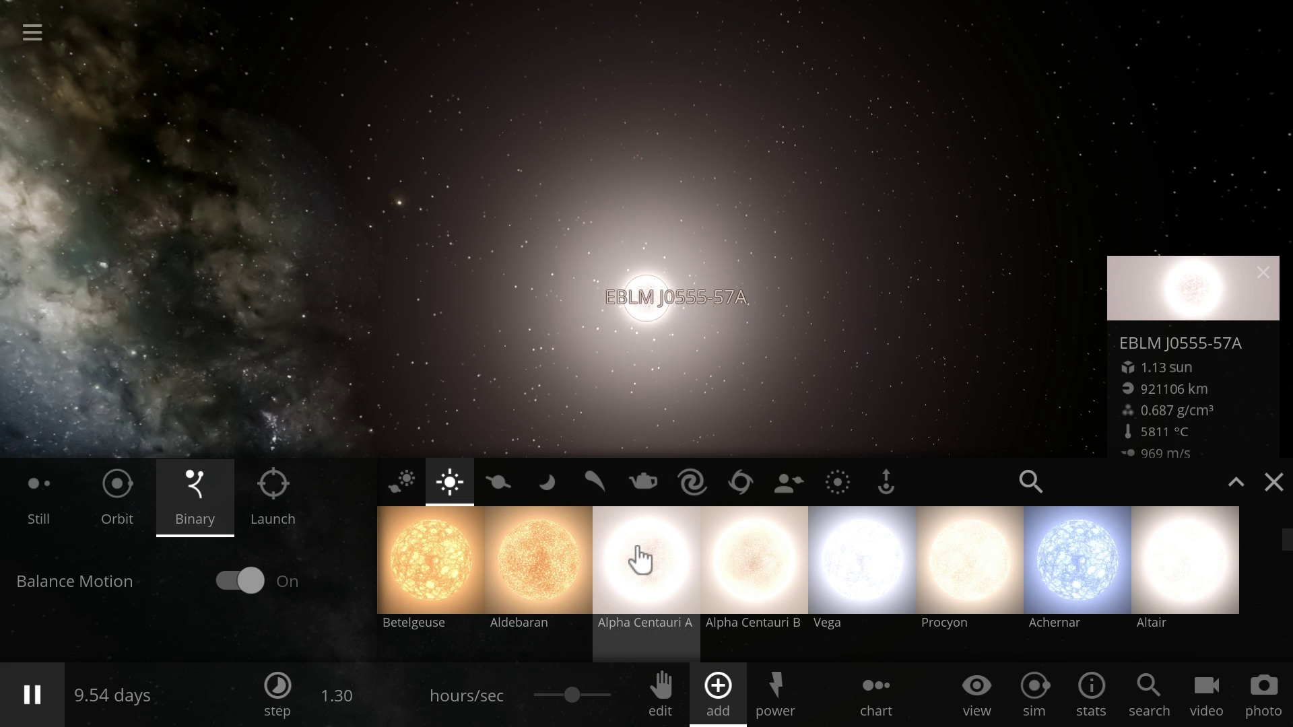
scroll(640, 559, "down", 3)
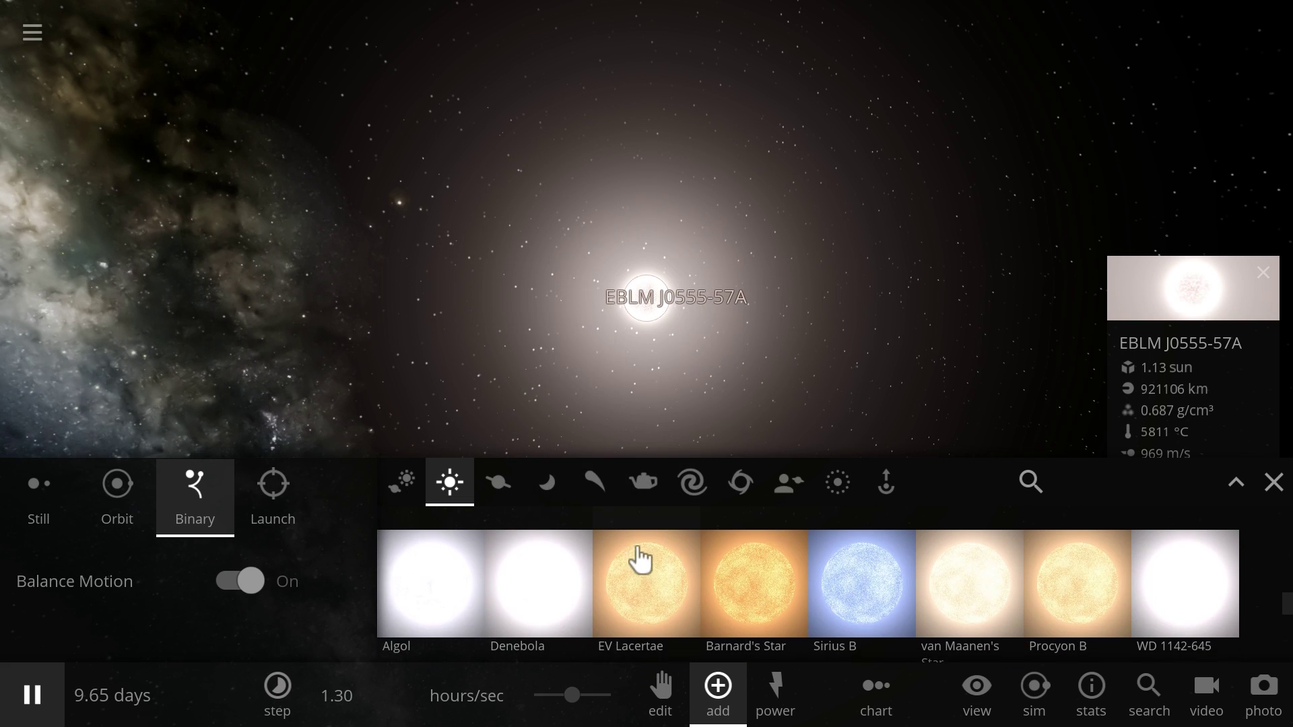
mouse_move(748, 581)
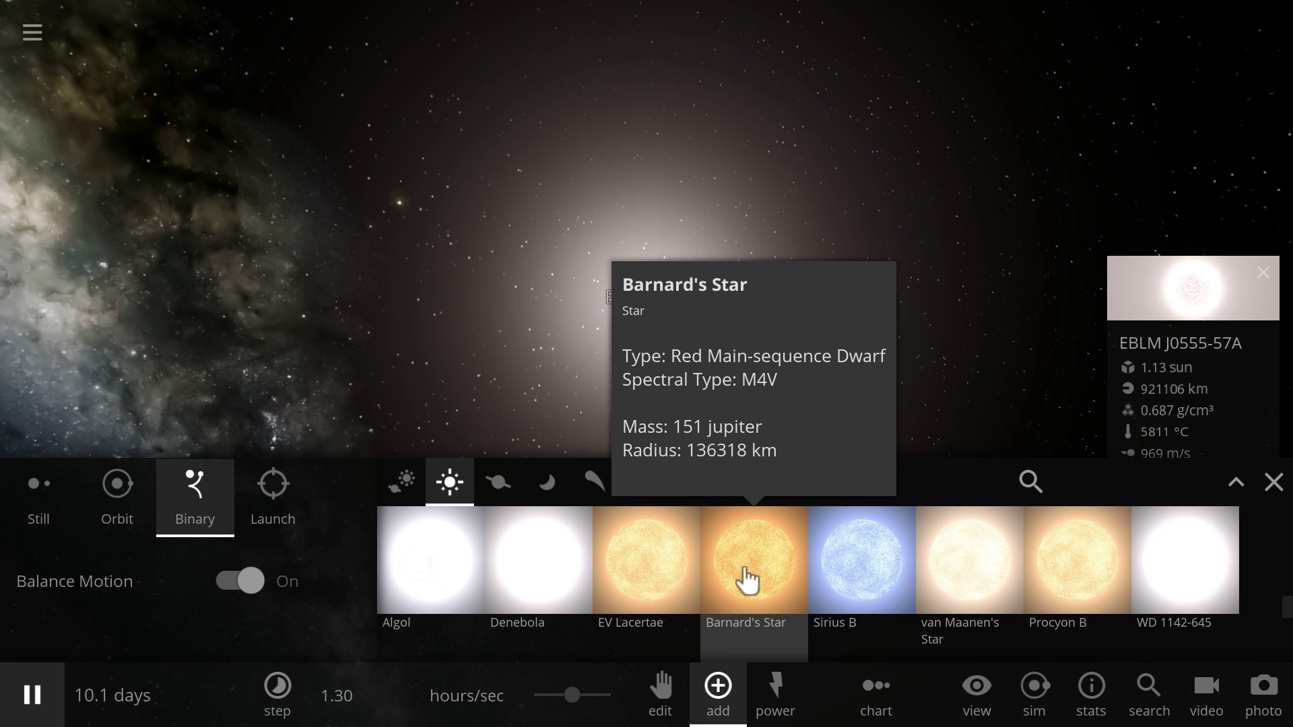
left_click(745, 571)
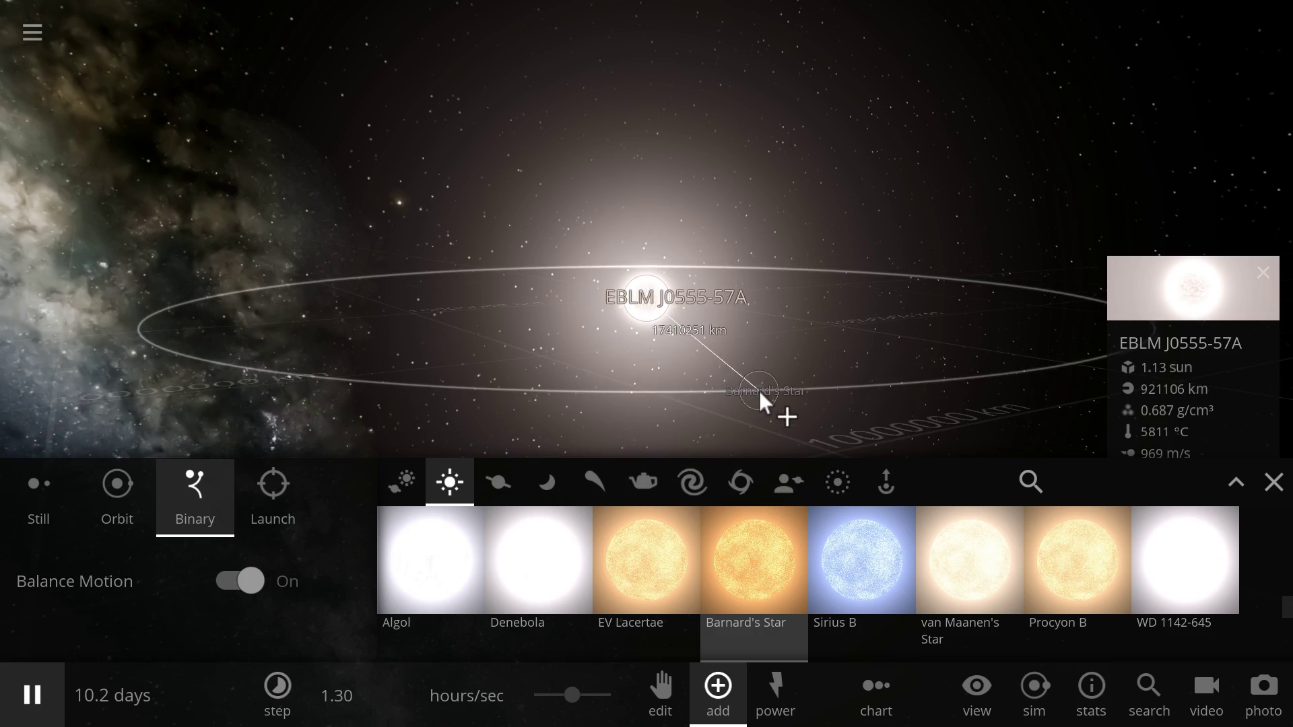
right_click_drag(758, 390, 627, 409)
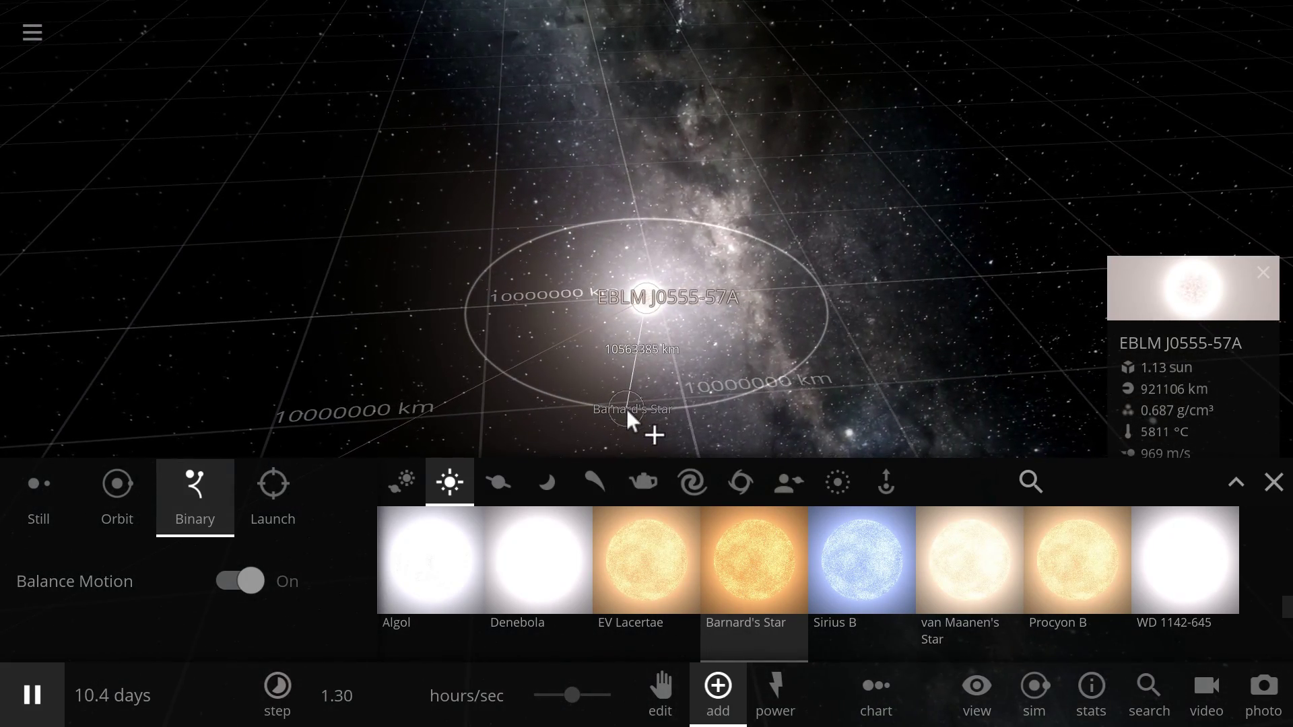
mouse_move(746, 573)
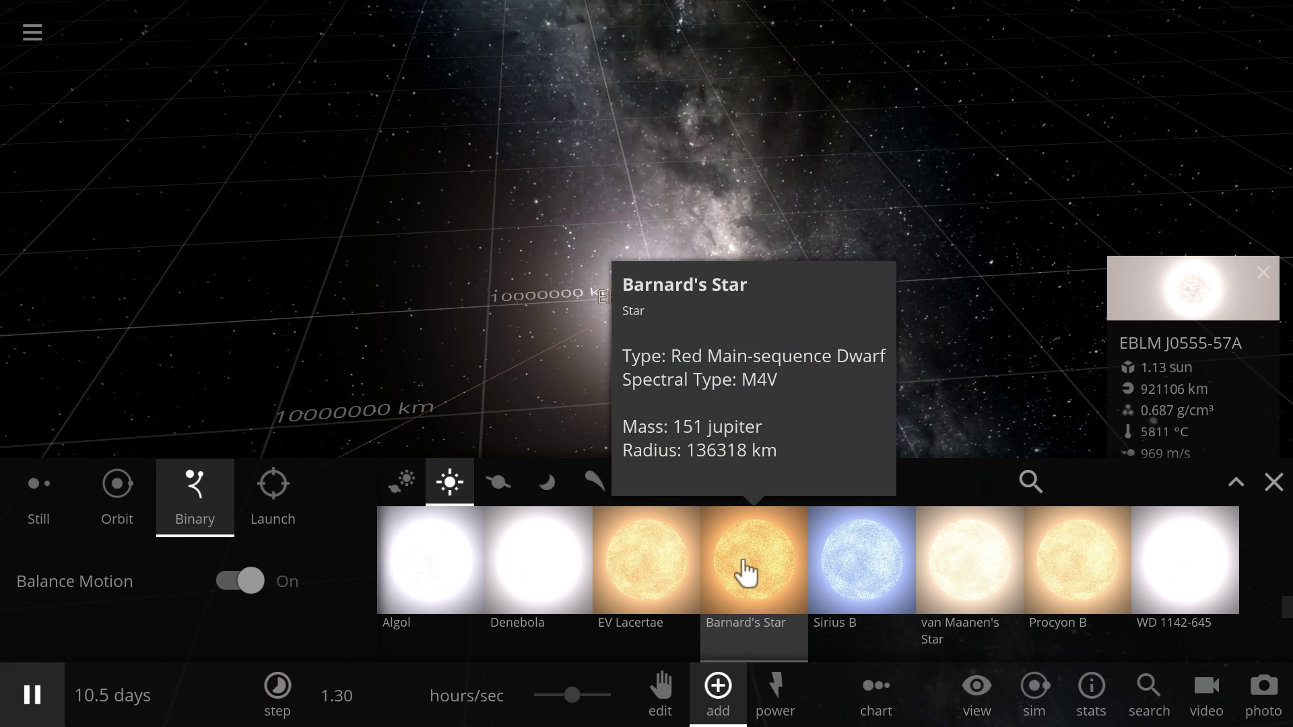
right_click_drag(531, 423, 548, 385)
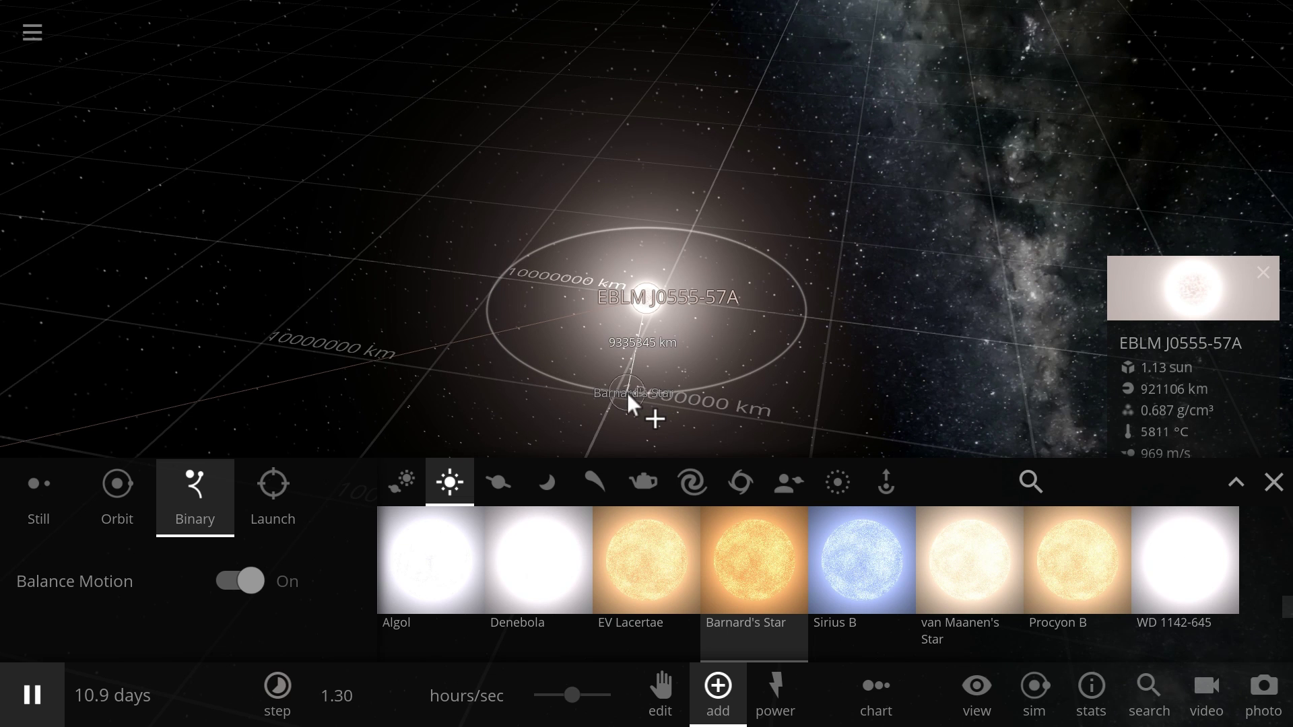
left_click(628, 393)
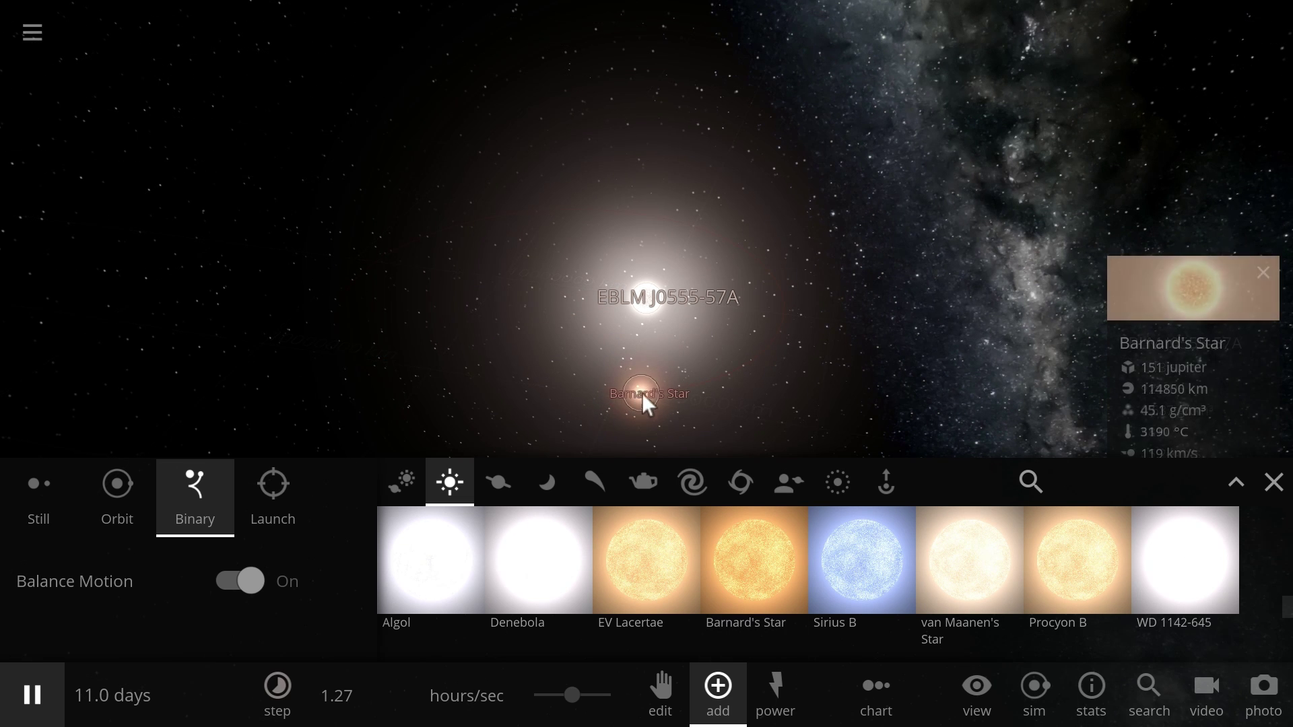
Check the orbital period of Barnard's Star in its motion properties.
left_click(1228, 287)
left_click(927, 317)
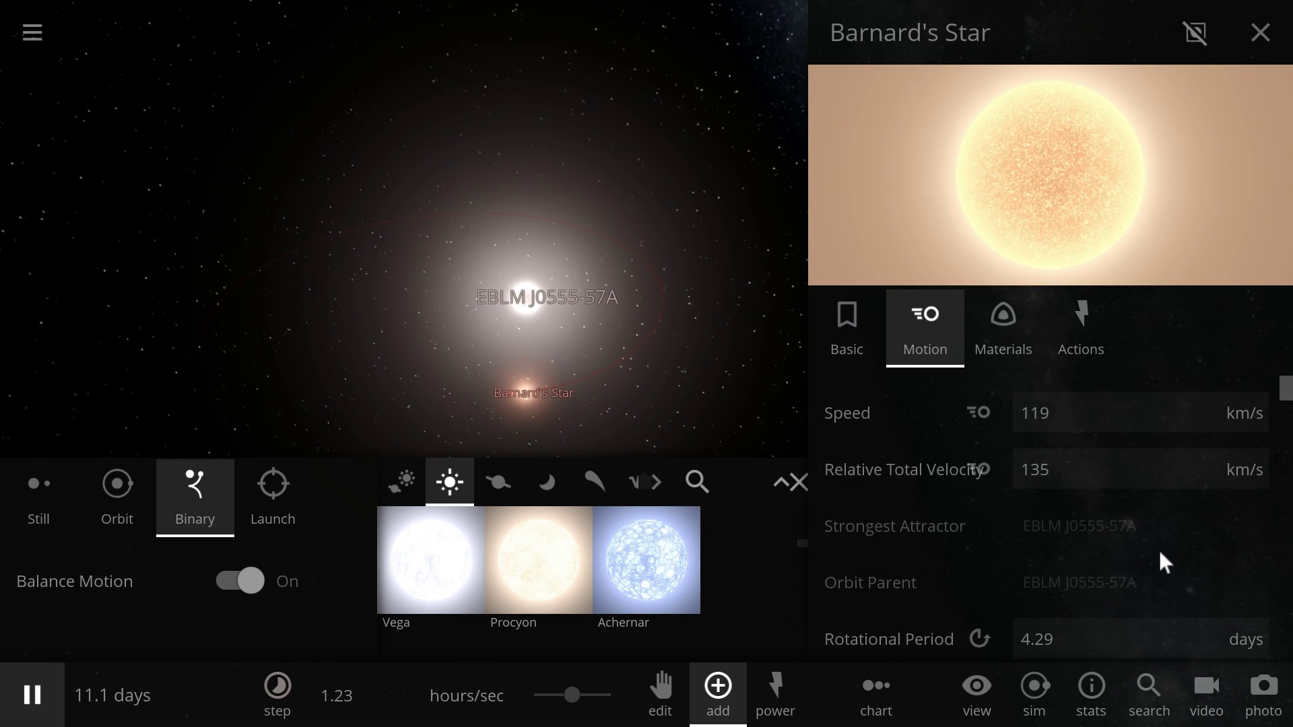
scroll(1139, 546, "down", 3)
scroll(1101, 525, "down", 10)
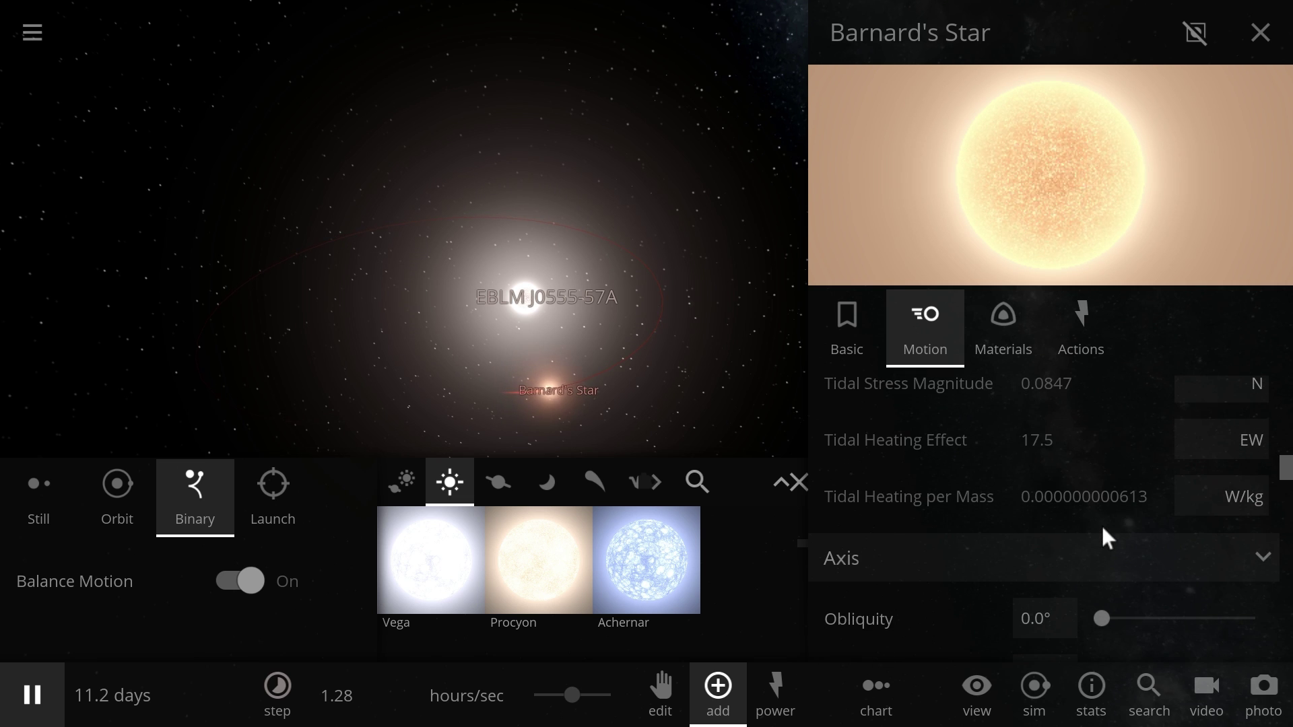
scroll(1105, 537, "down", 5)
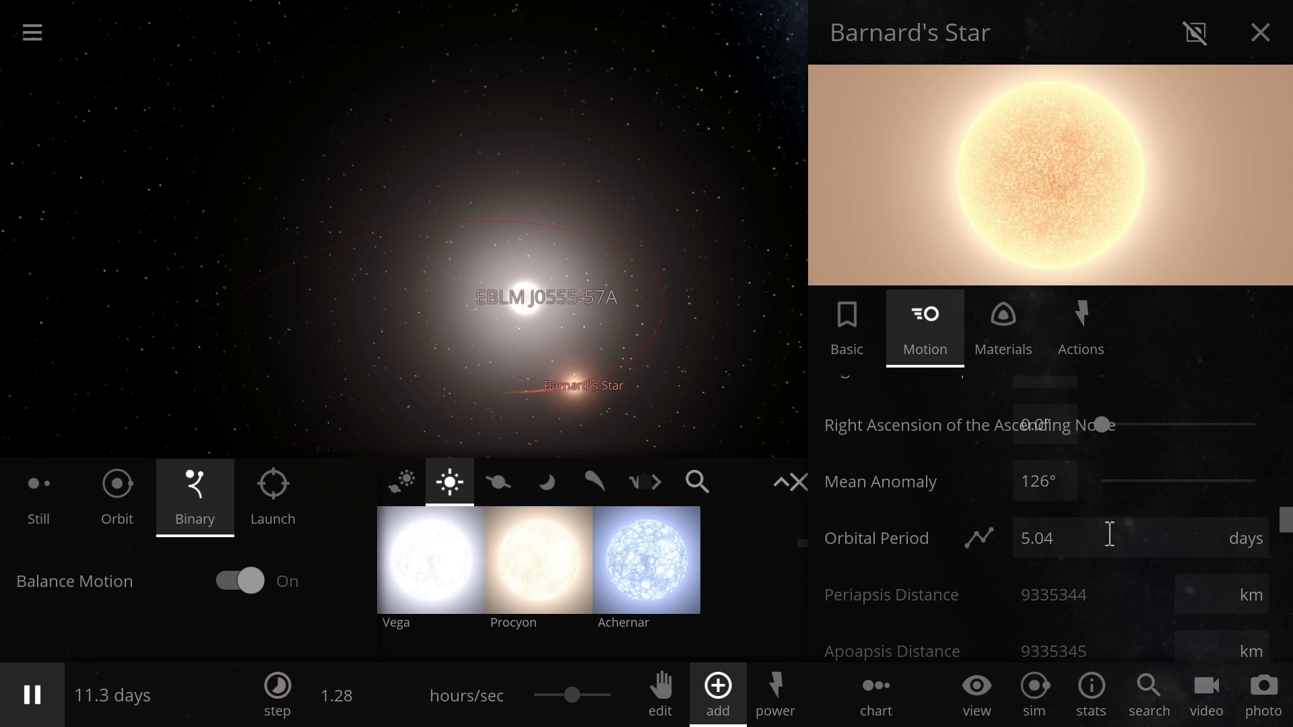
Focus on Barnard's Star and set its mass to 85 jupiter in its basic properties.
left_click(850, 331)
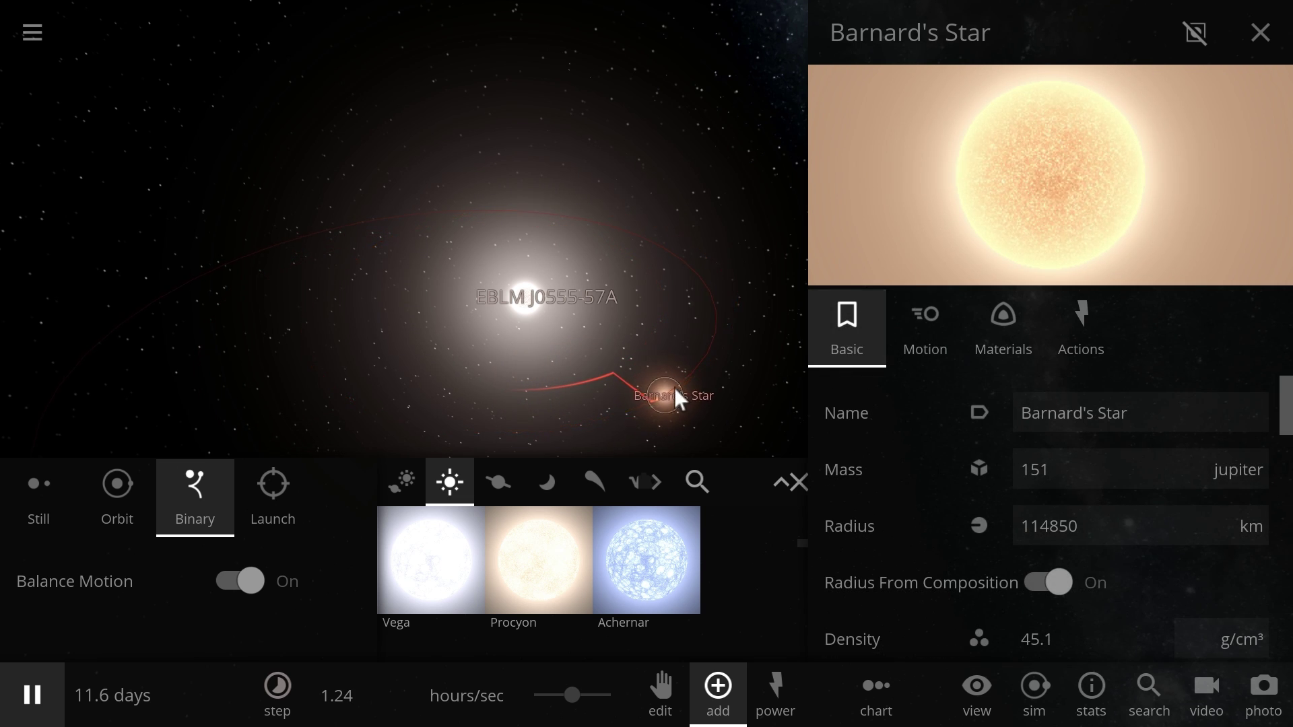
double_click(673, 387)
scroll(600, 346, "up", 10)
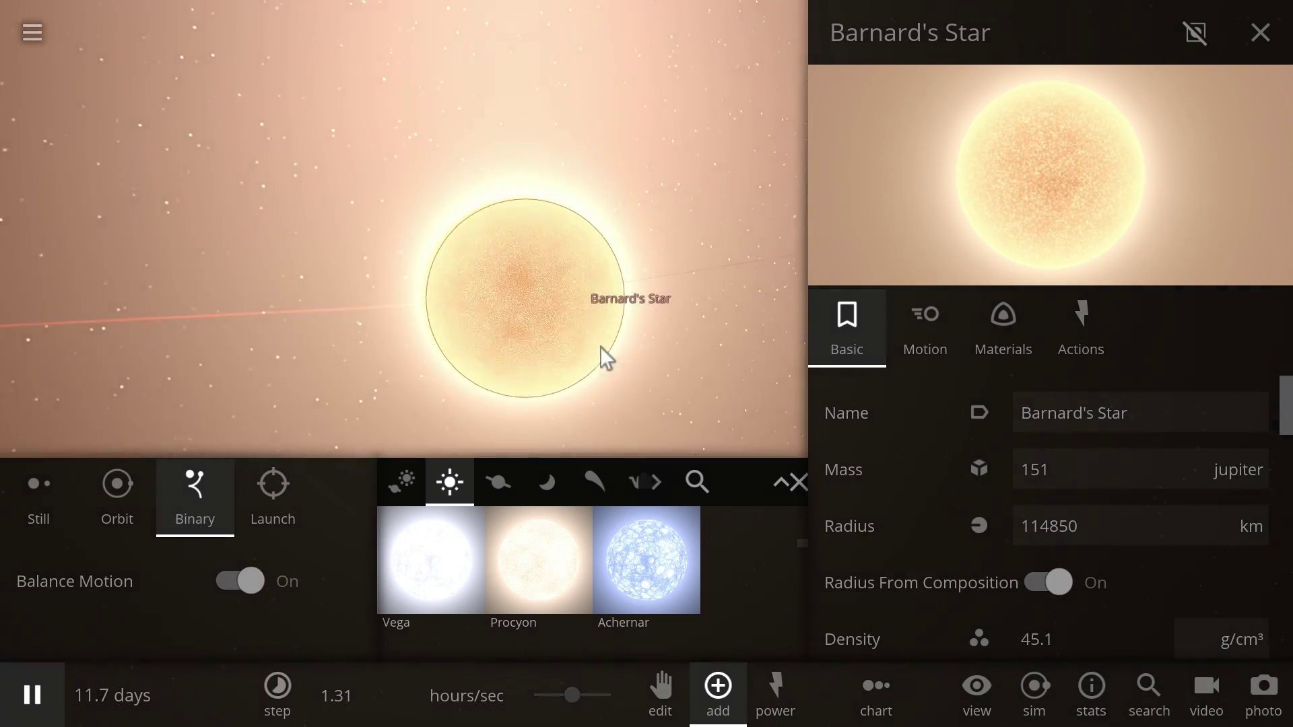
scroll(600, 346, "down", 1)
right_click_drag(600, 346, 630, 295)
scroll(630, 295, "down", 3)
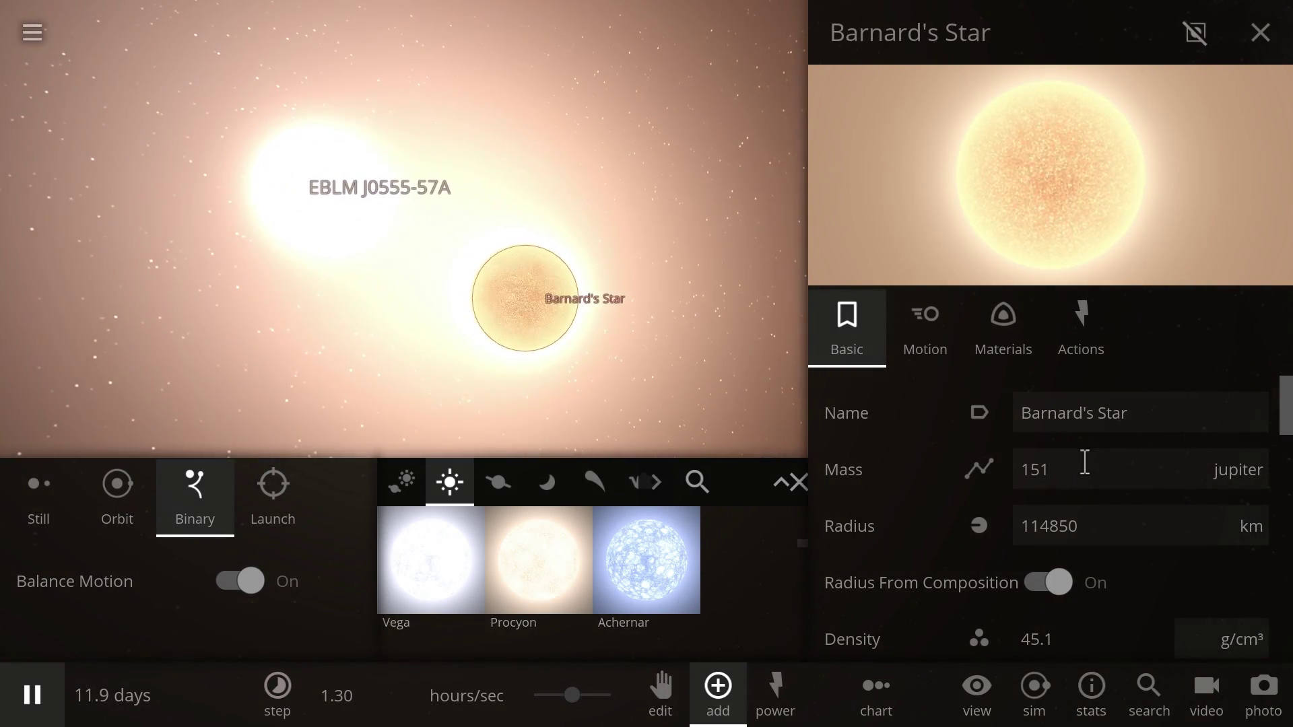
type("86")
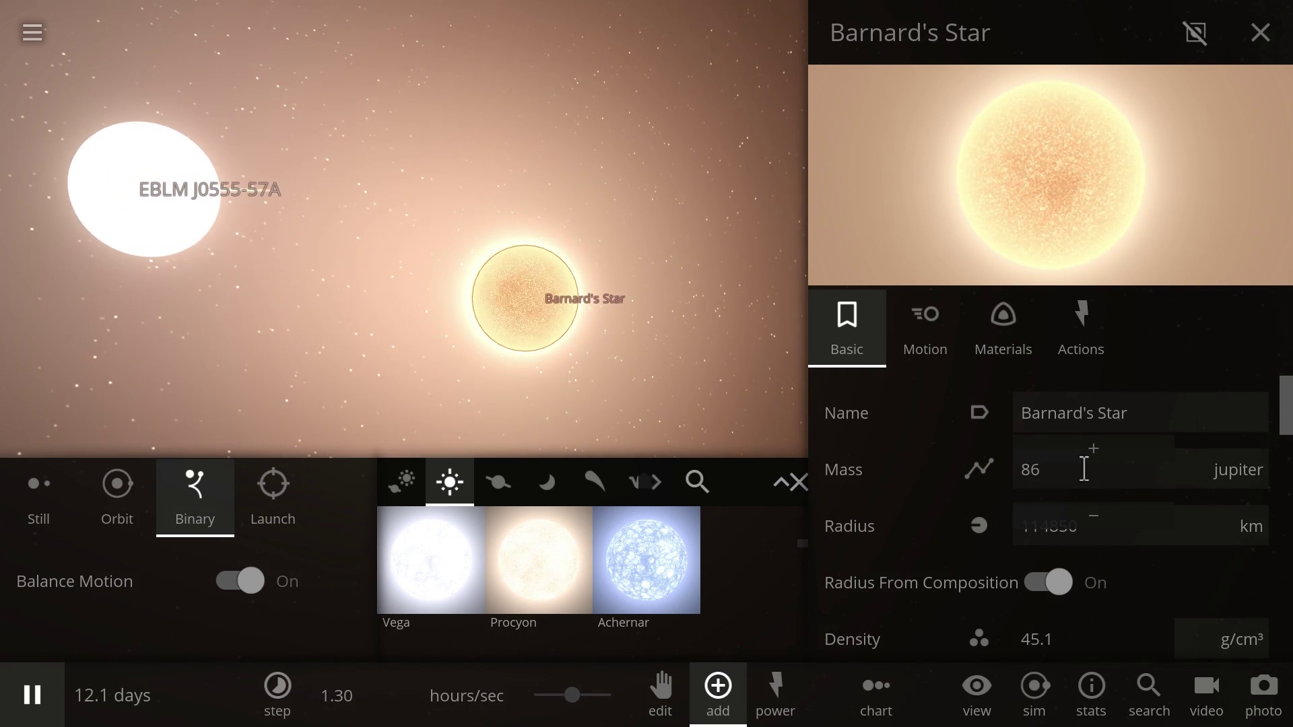
key("Return")
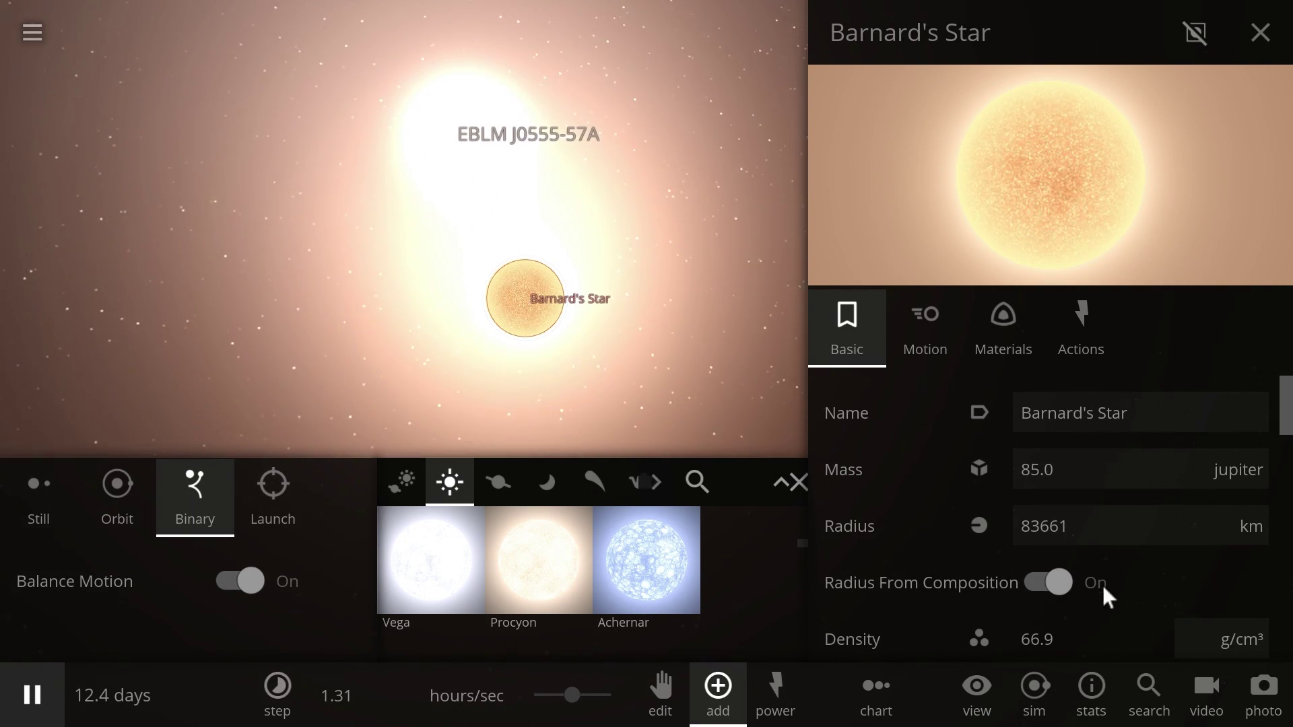
Turn off Radius From Composition for Barnard's Star and set its radius to 0.84 jupiter.
left_click(1059, 582)
left_click(1212, 525)
scroll(1211, 520, "up", 3)
left_click(1210, 512)
scroll(569, 327, "up", 3)
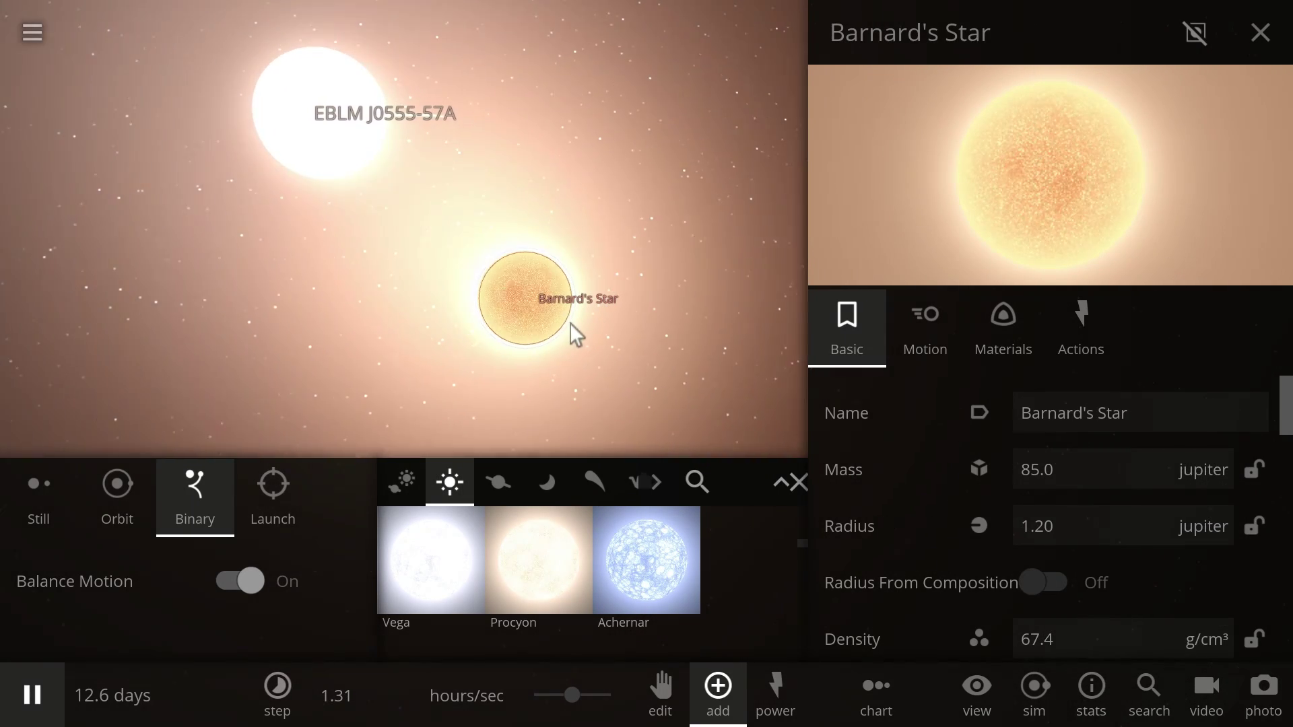
left_click(1100, 519)
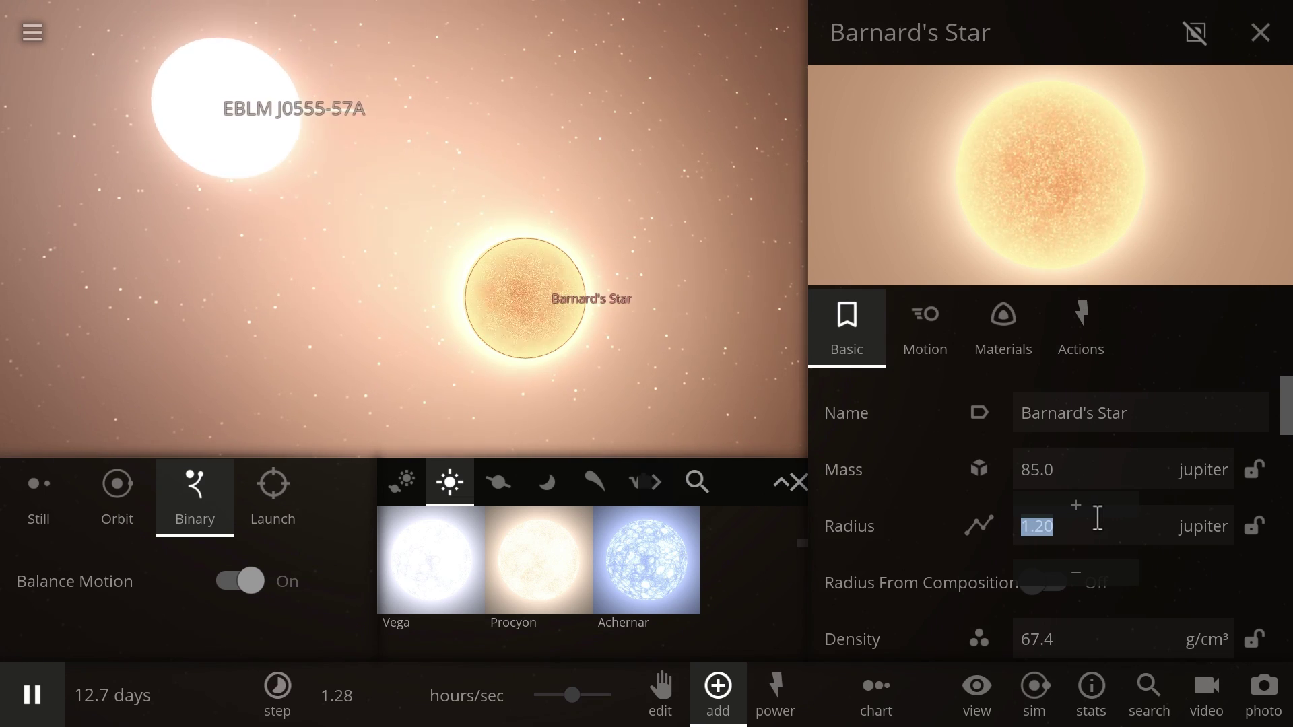
type("0.84")
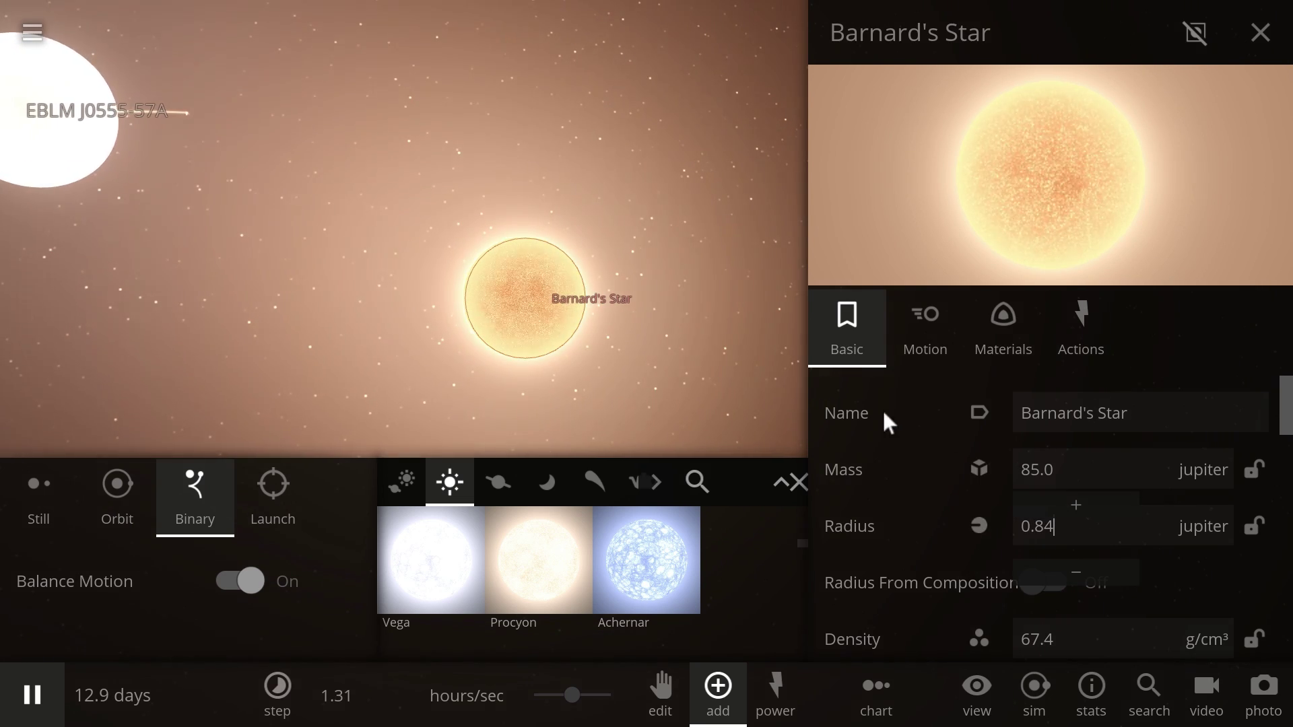
key("Return")
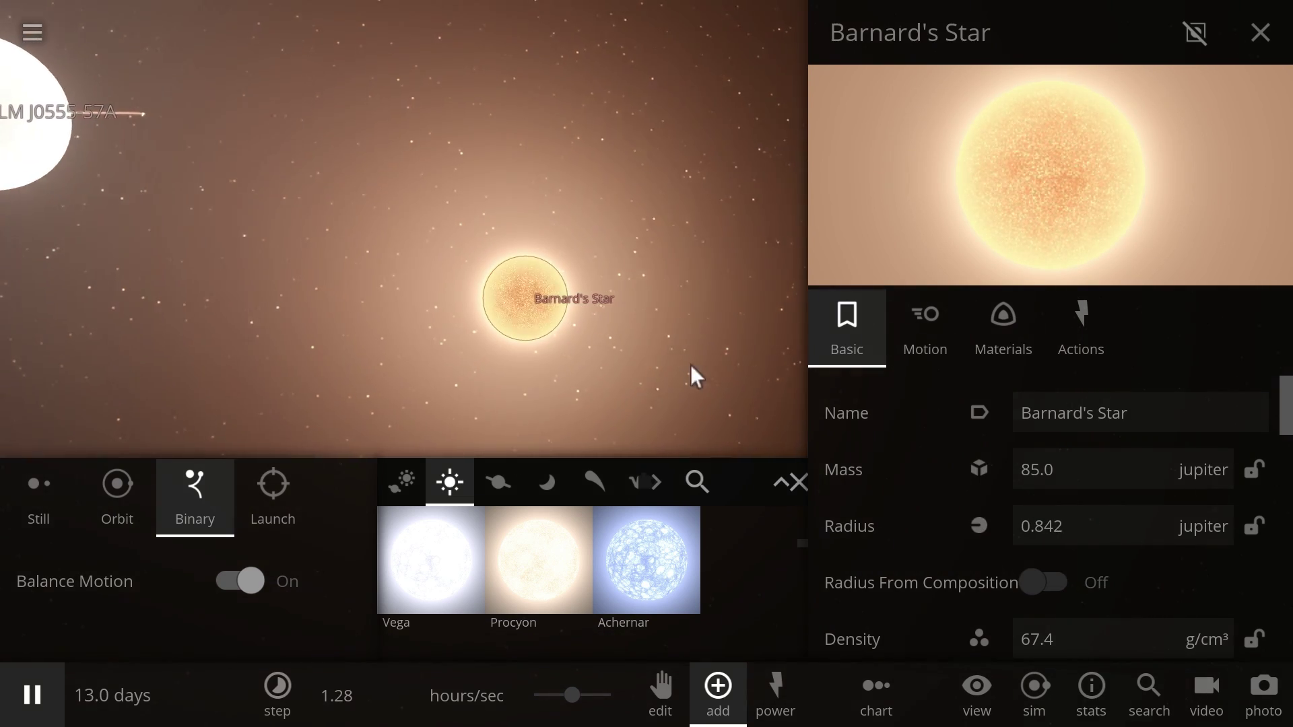
scroll(561, 330, "up", 3)
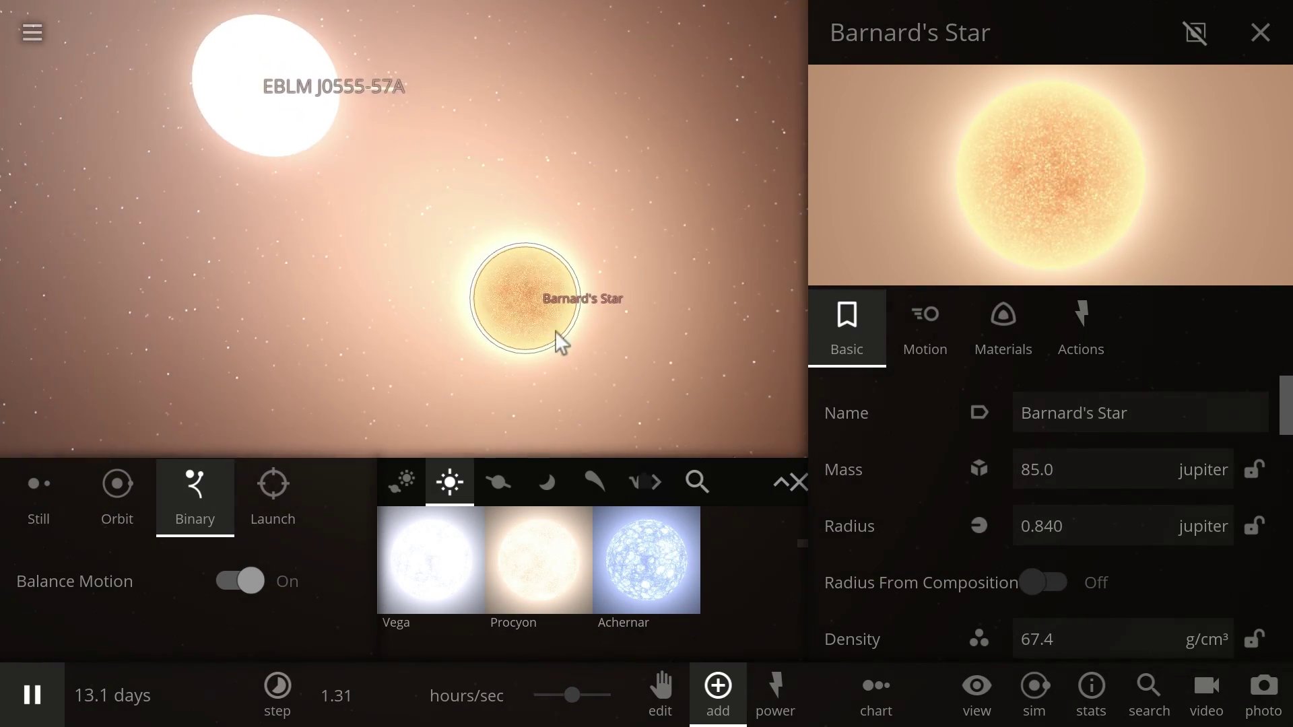
Rename Barnard's Star to EBLM J0555-57Ab and view the star up close.
left_click(798, 488)
left_click(725, 722)
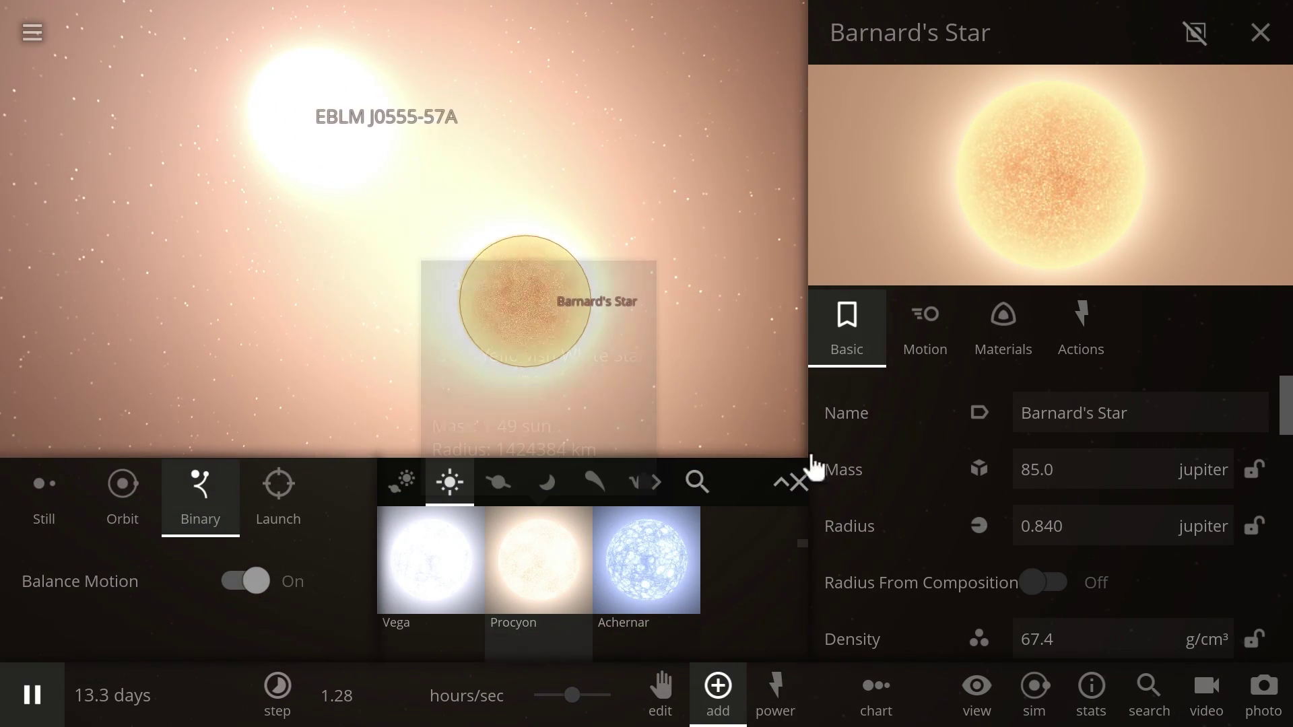
left_click(1149, 421)
type("EBLM J0555-57A")
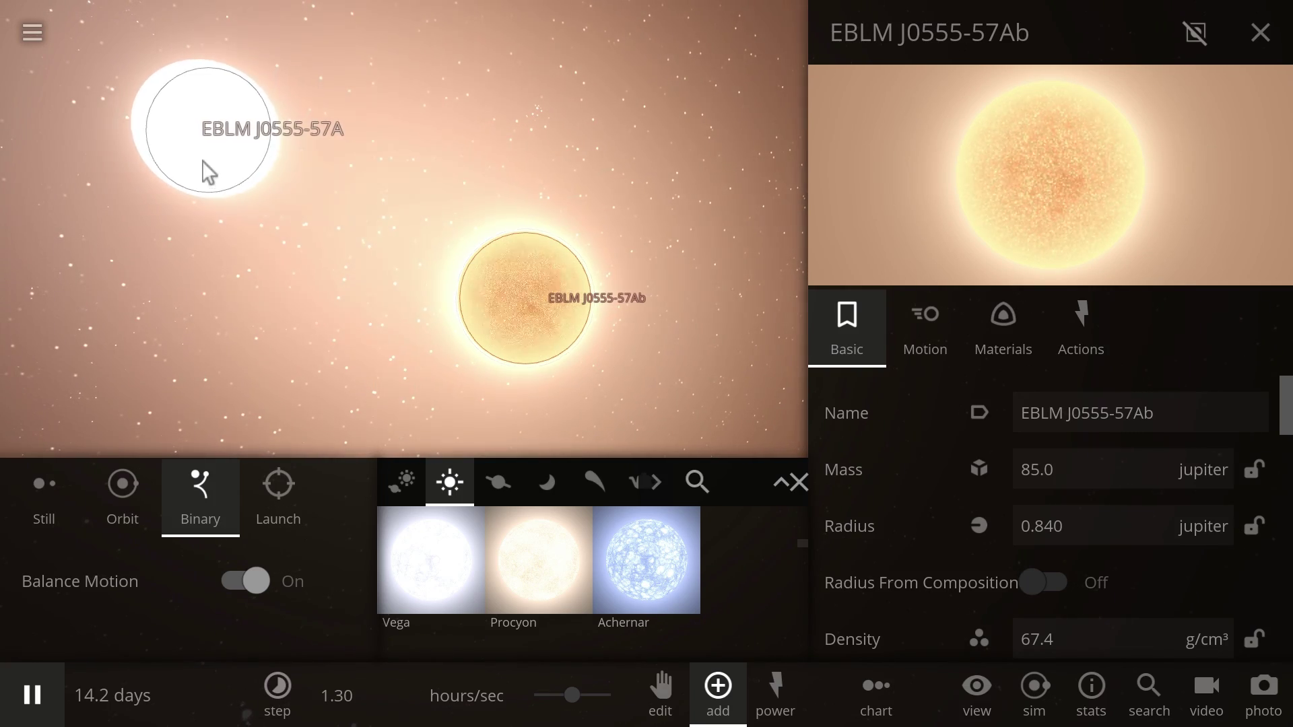
scroll(507, 278, "up", 4)
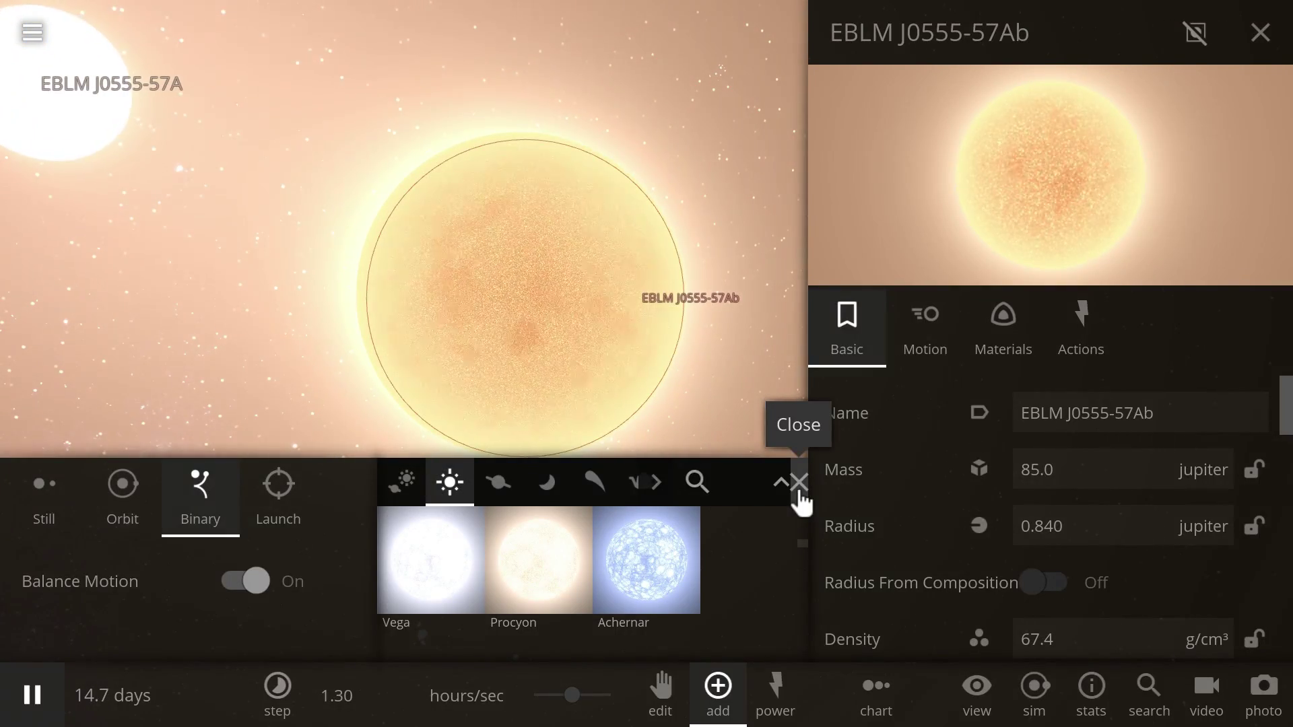
Preview Saturn from the planets catalogue over EBLM J0555-57Ab to compare their sizes, without placing it.
left_click(799, 492)
left_click(715, 701)
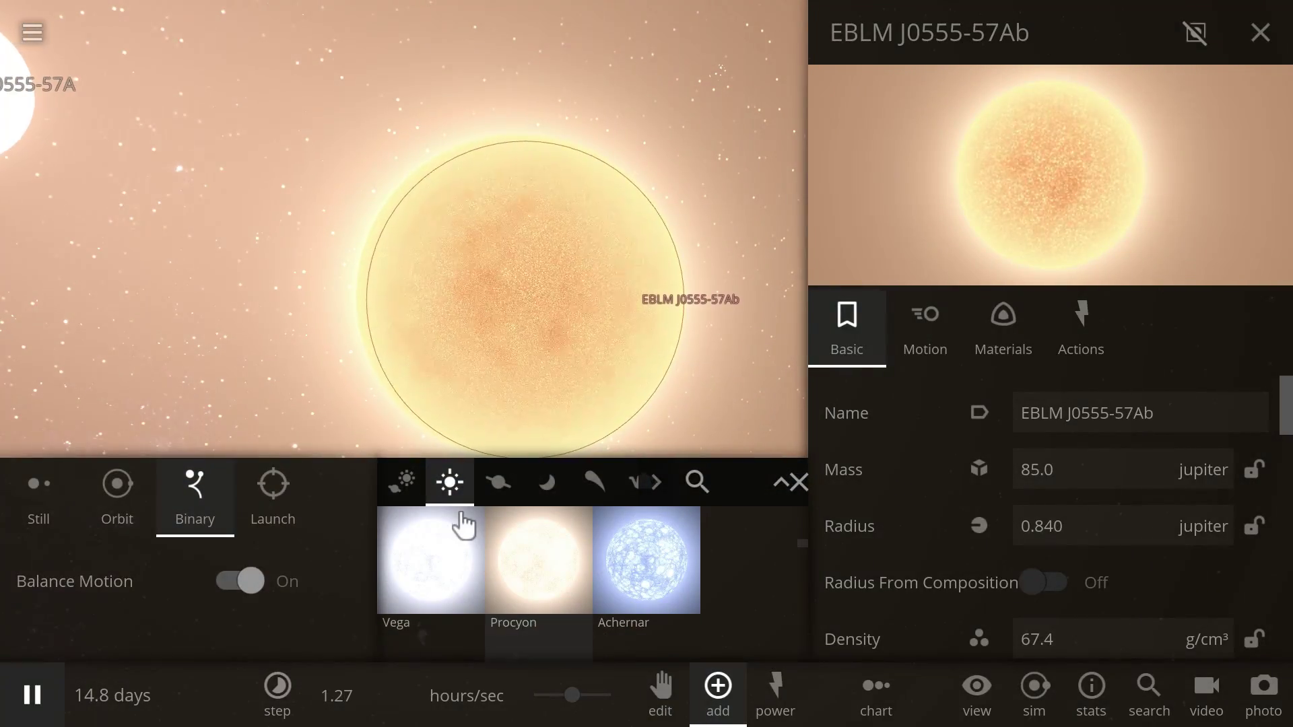
left_click(496, 496)
left_click(450, 491)
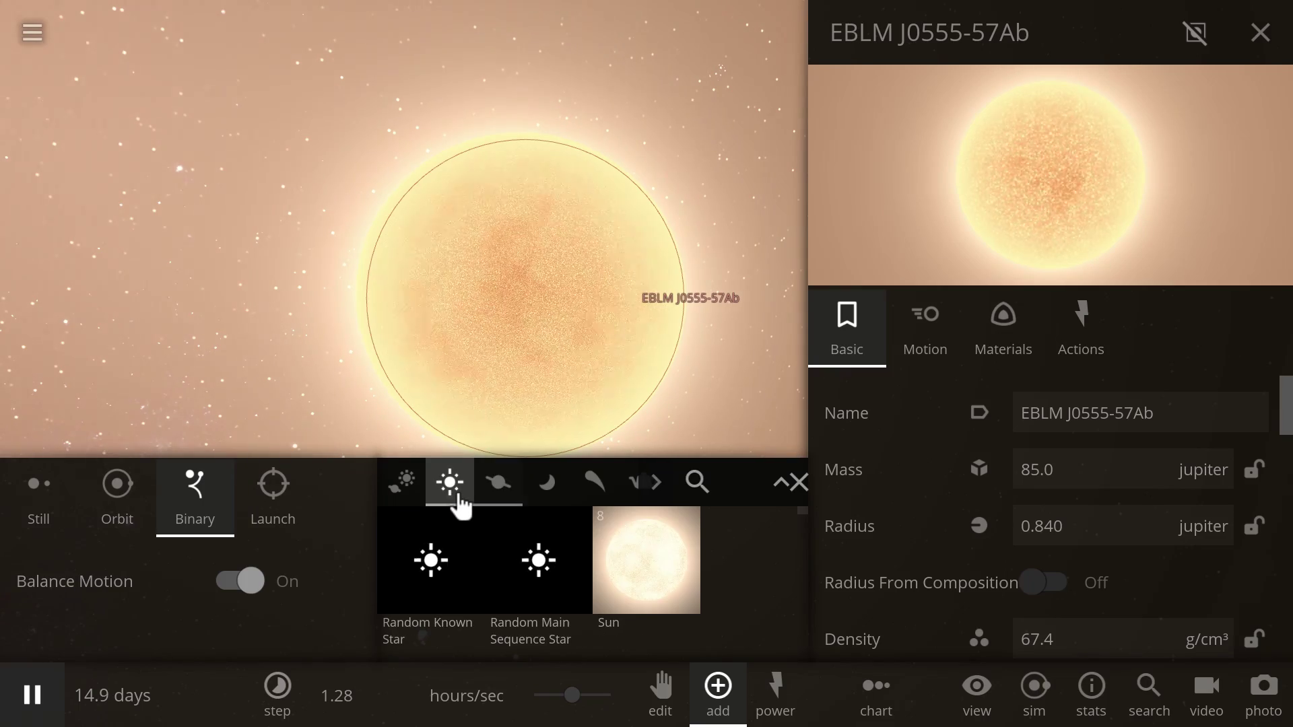
left_click(500, 493)
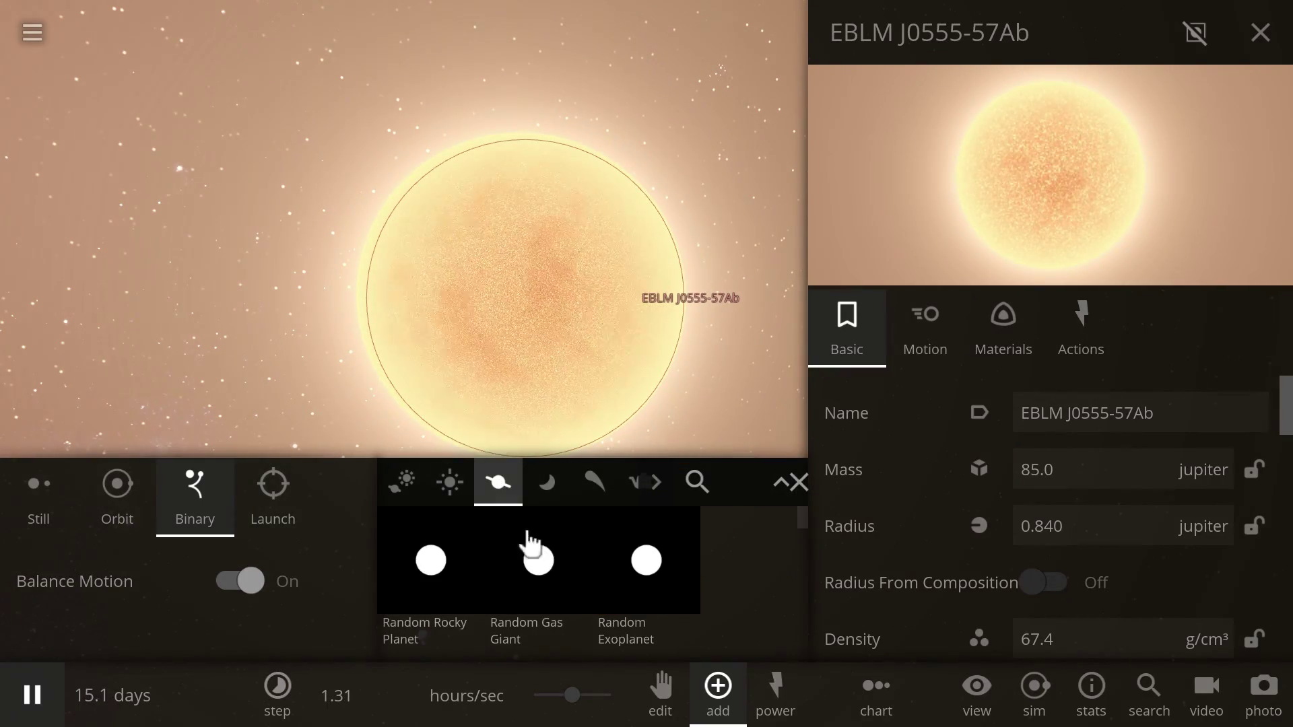
left_click(1271, 33)
scroll(592, 558, "down", 1)
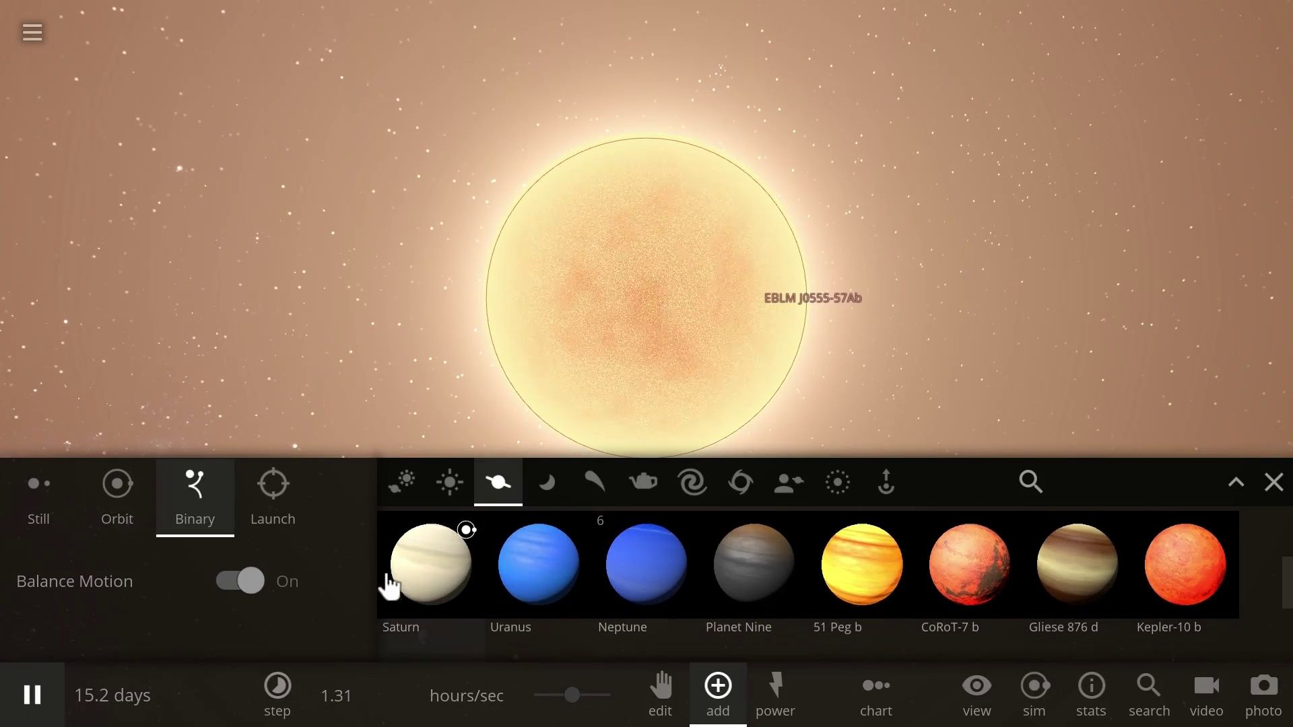
left_click(397, 572)
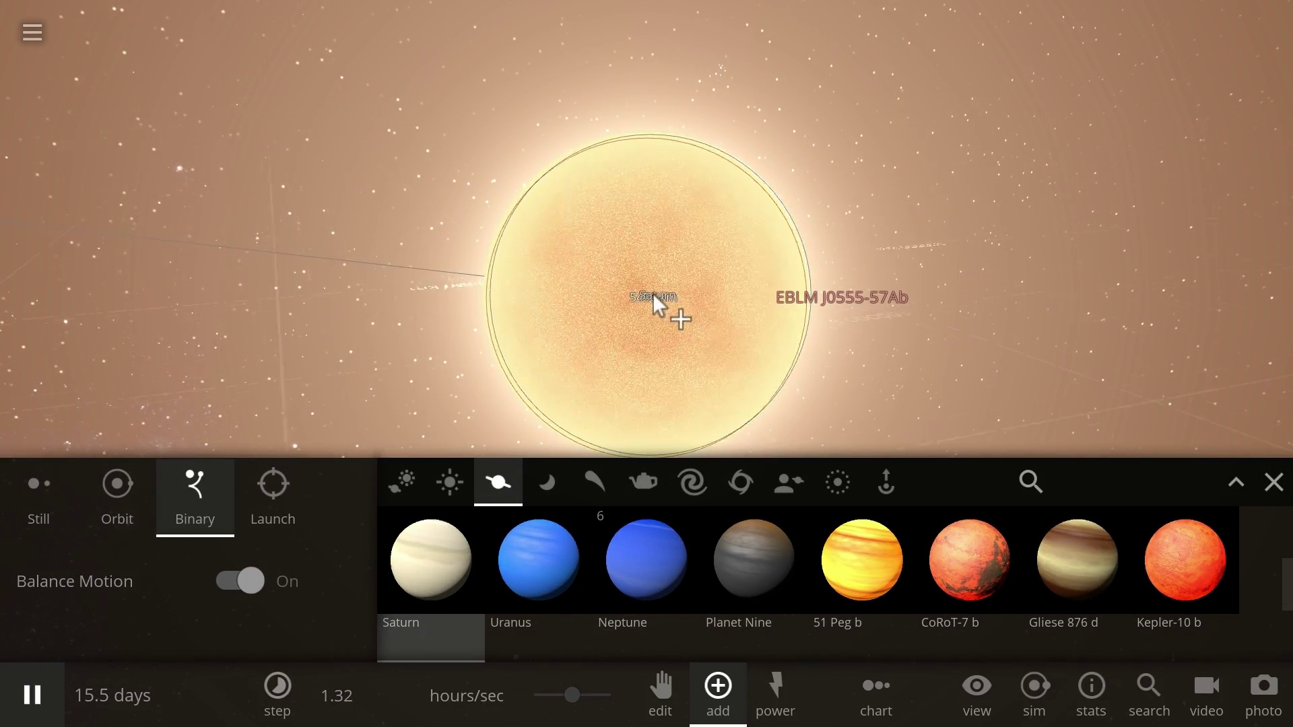
key("Escape")
Examine EBLM J0555-57Ab from several angles and distances, with EBLM J0555-57A in the background.
right_click_drag(919, 266, 805, 285)
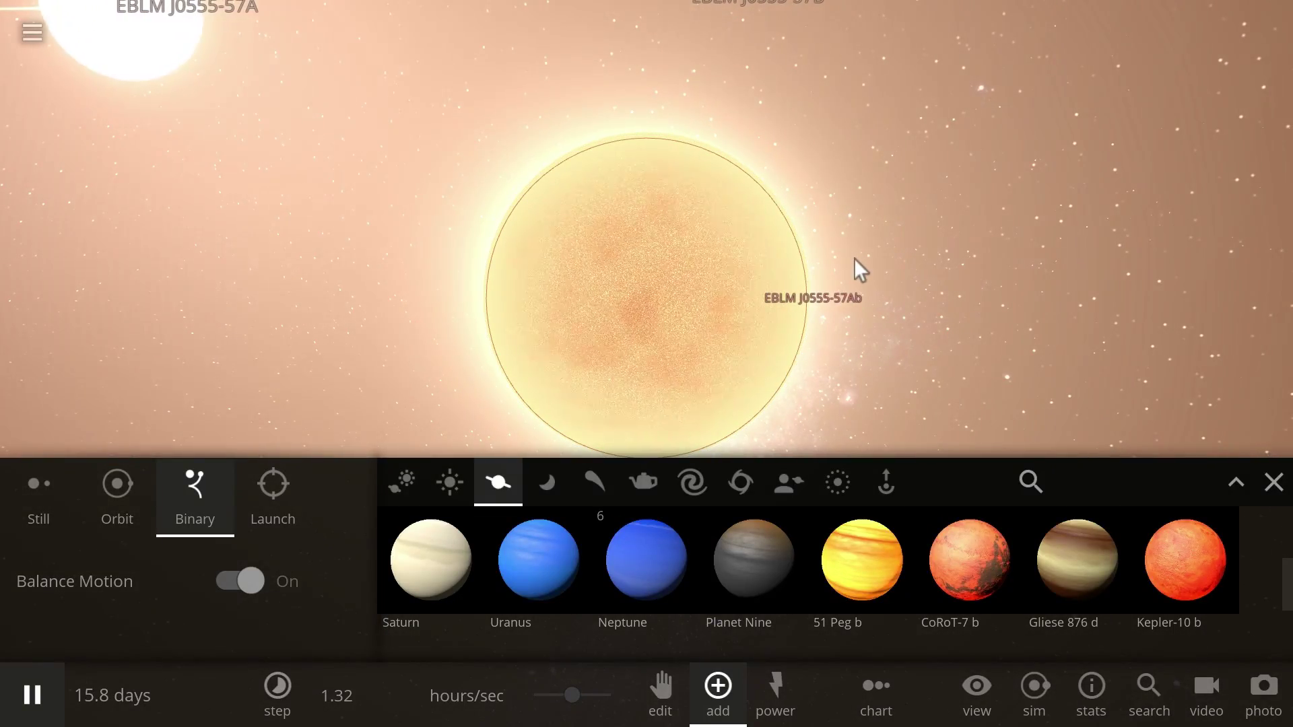
right_click_drag(854, 257, 1030, 373)
scroll(1030, 373, "down", 3)
left_click(577, 311)
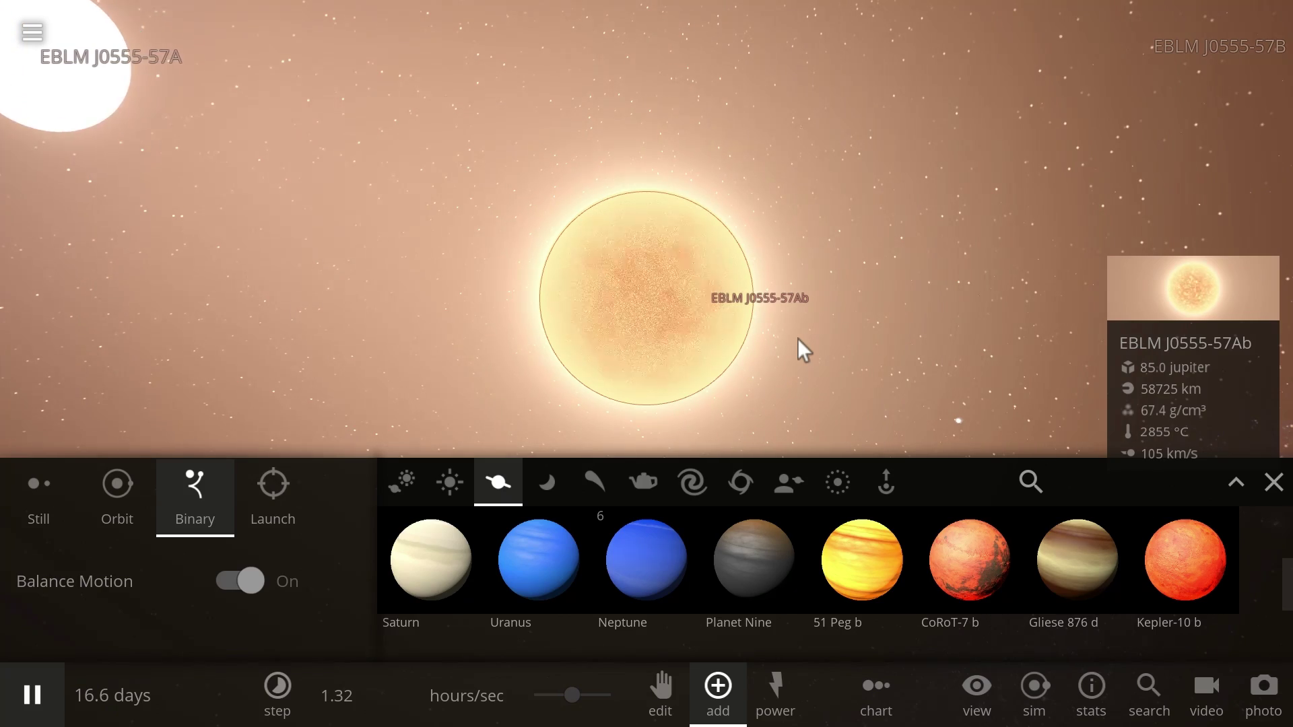
right_click_drag(797, 338, 755, 334)
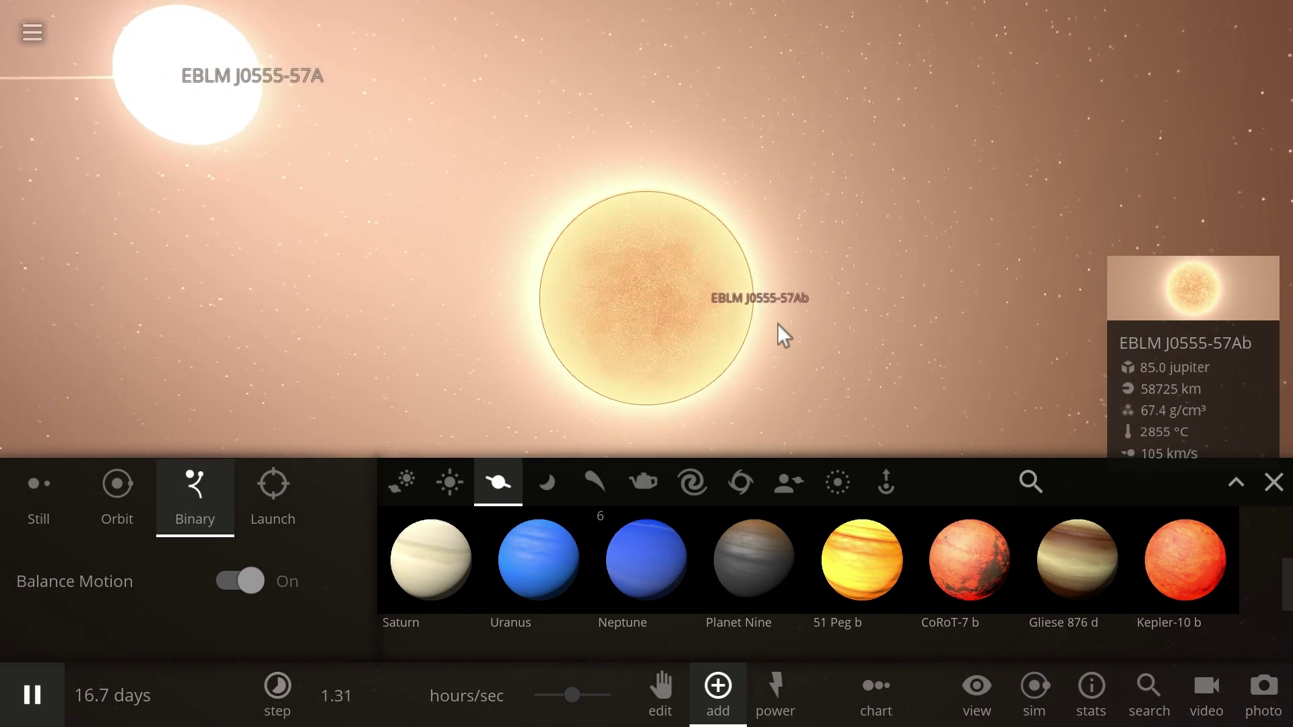
left_click(1274, 483)
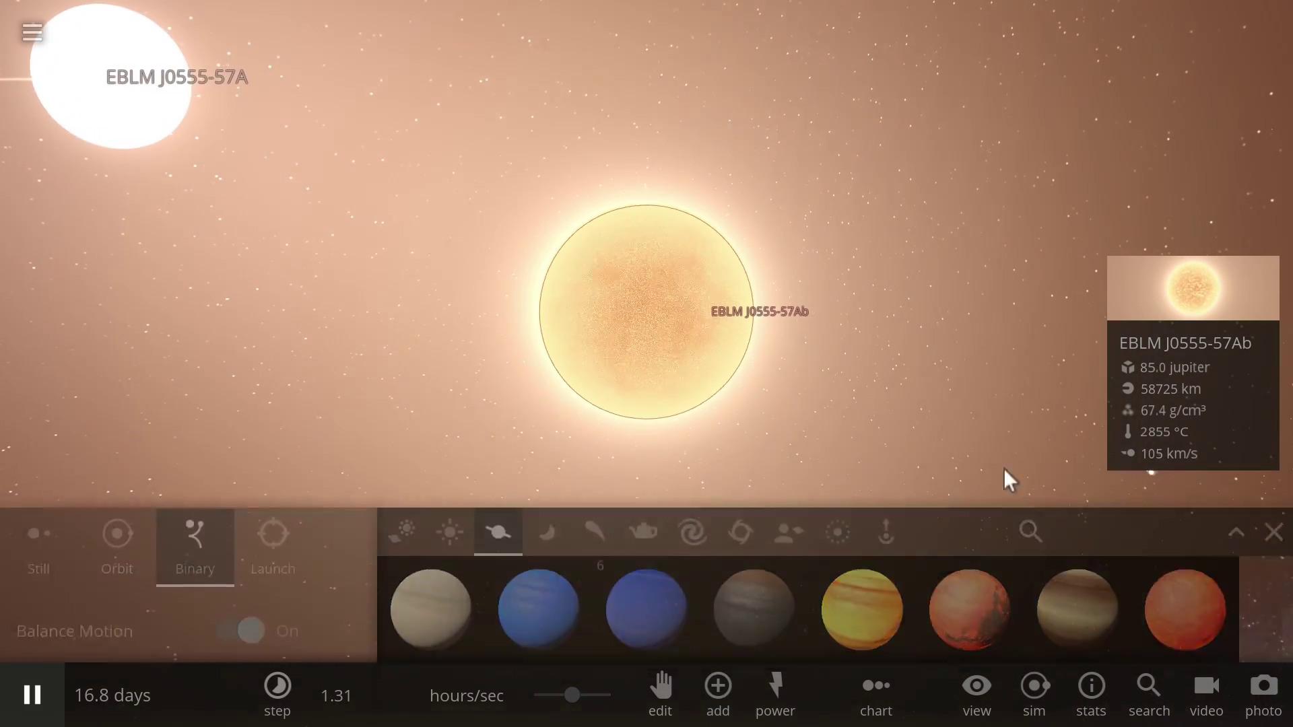
right_click_drag(952, 458, 784, 479)
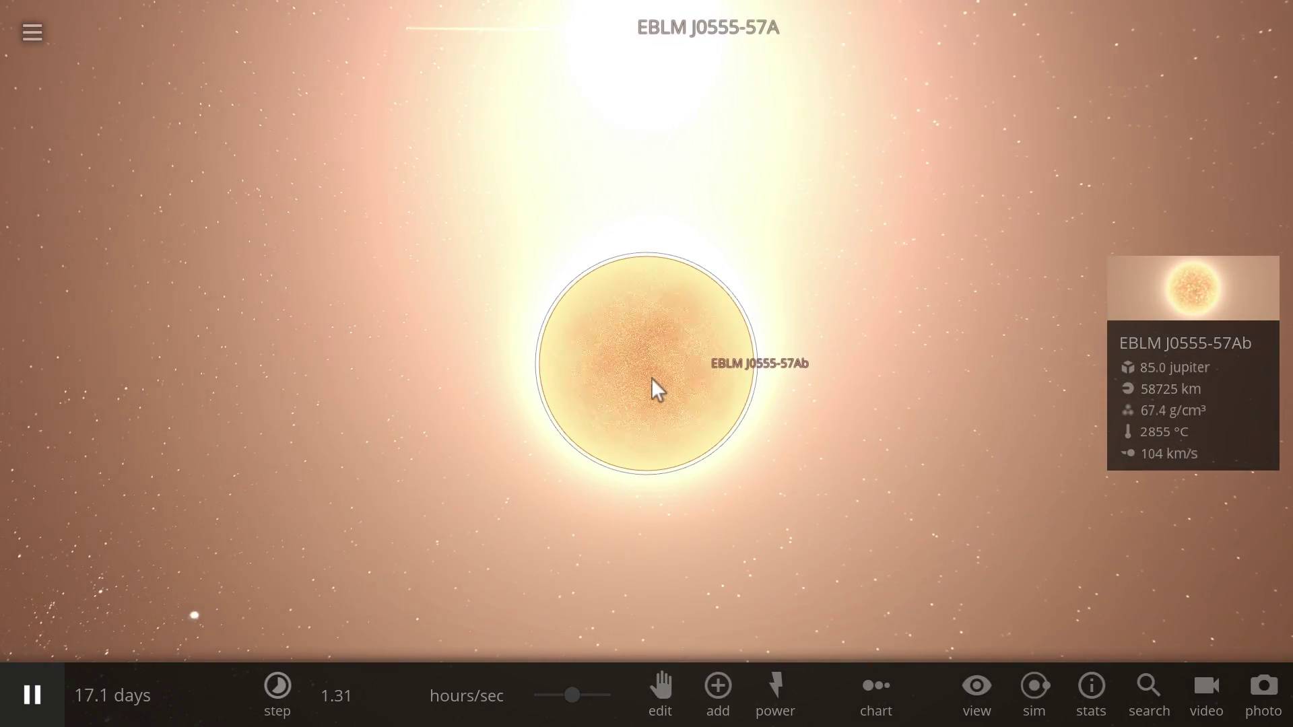
scroll(652, 377, "up", 3)
right_click_drag(652, 382, 645, 439)
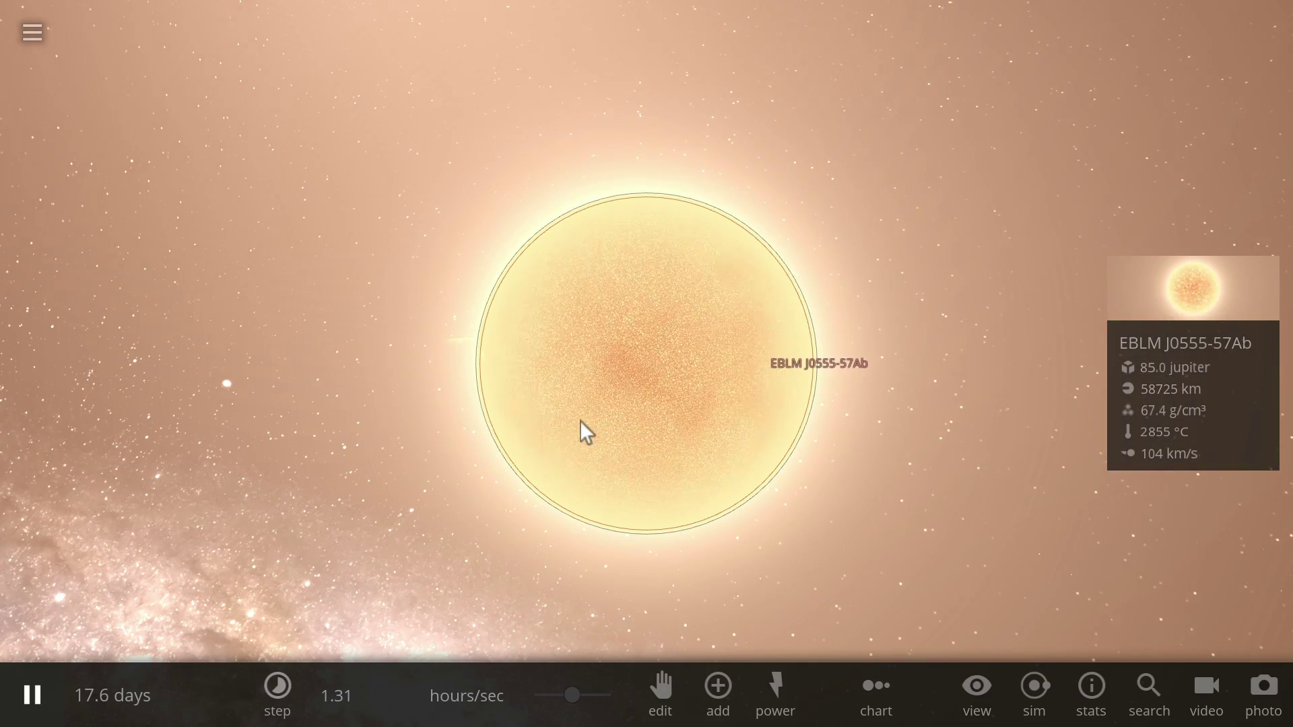
left_click_drag(580, 420, 603, 404)
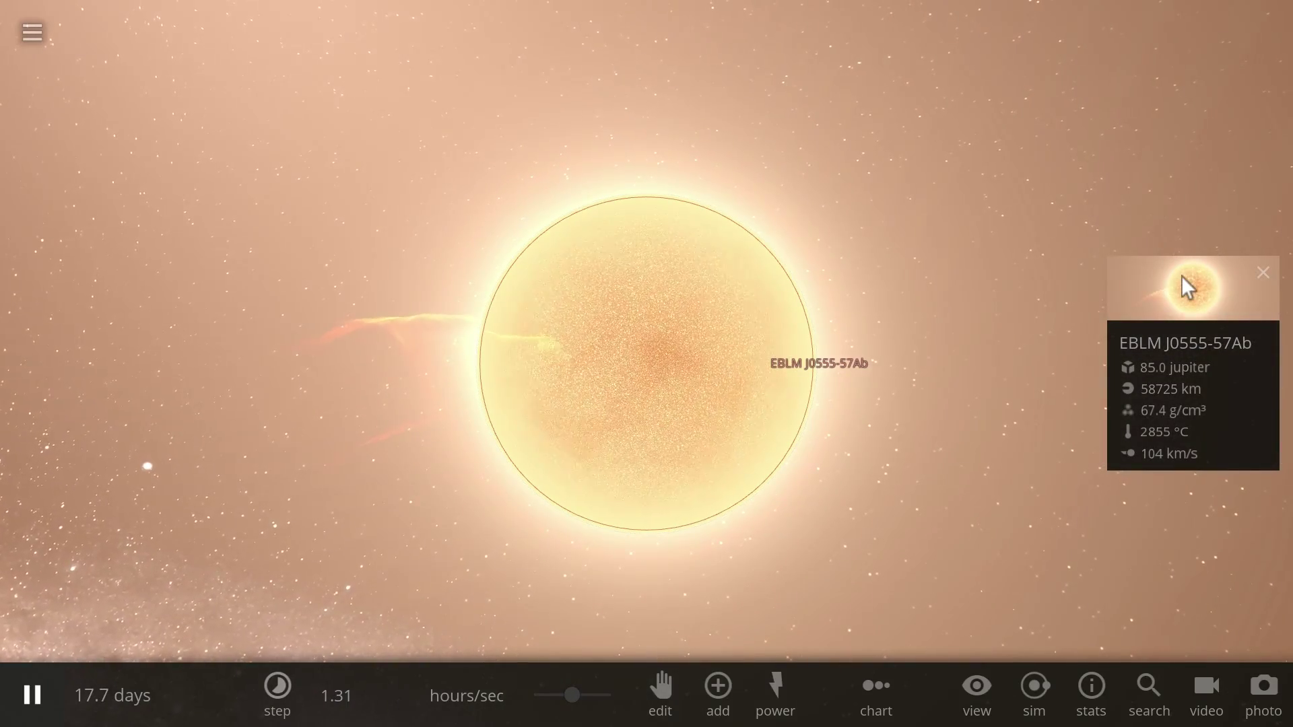
Show the properties of EBLM J0555-57Ab and preview Earth beside it to compare sizes, without placing the planet.
left_click(1182, 277)
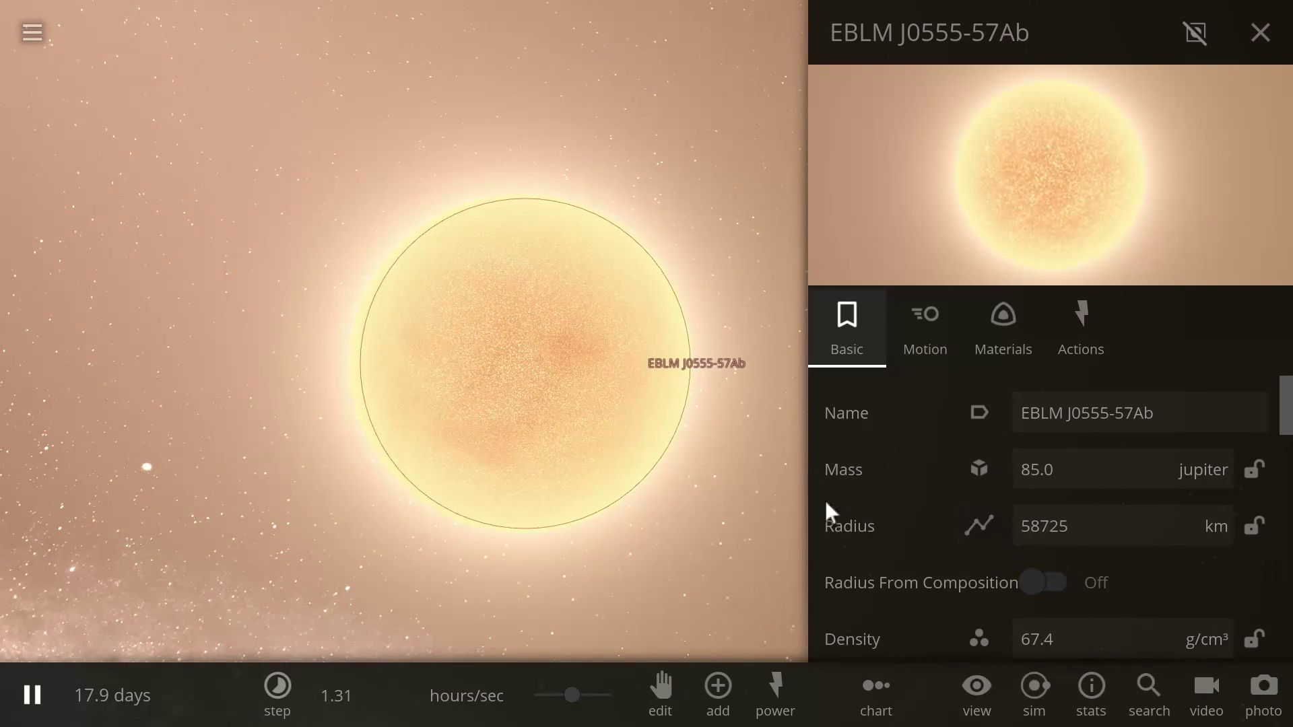
left_click(715, 690)
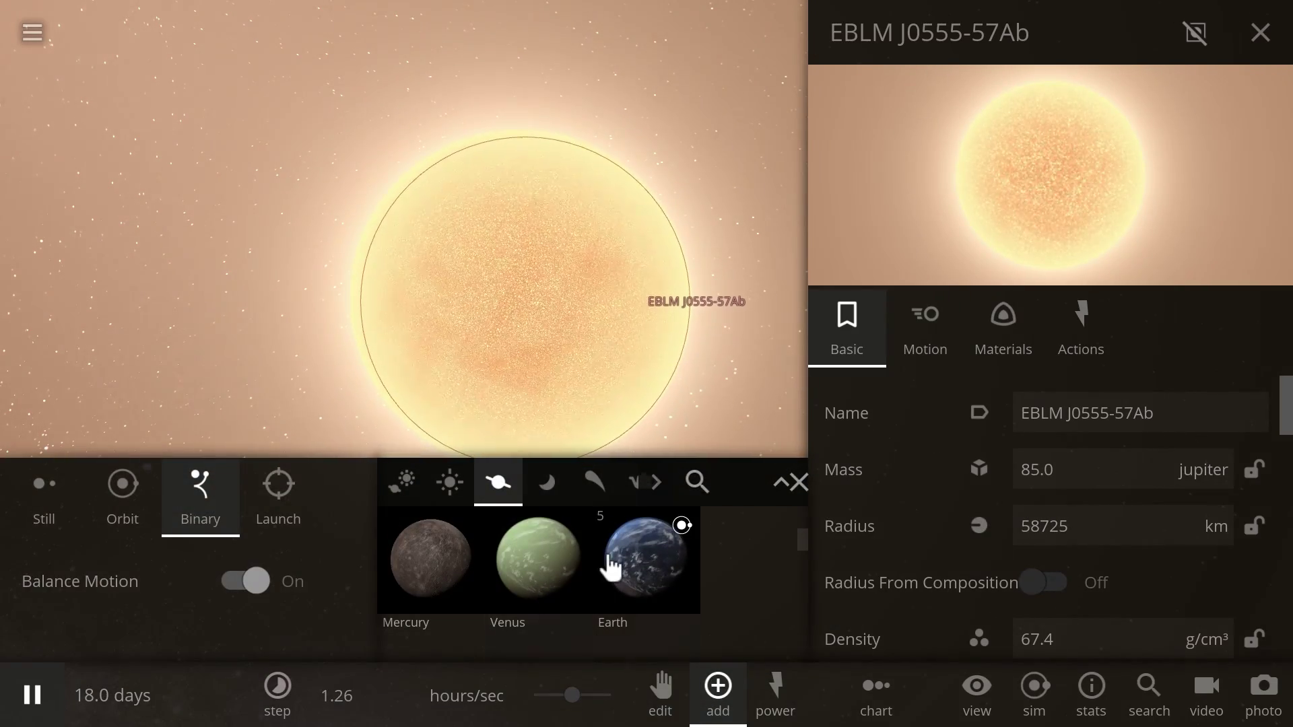
left_click(640, 562)
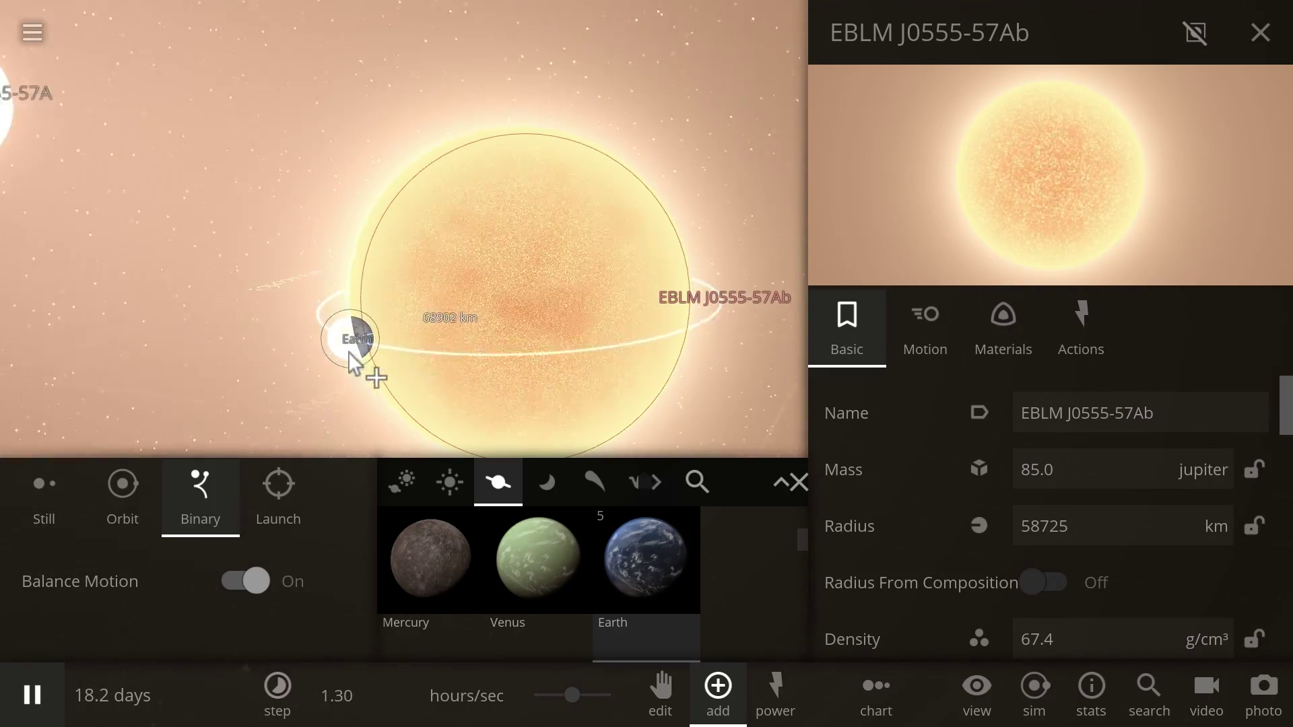
key("Escape")
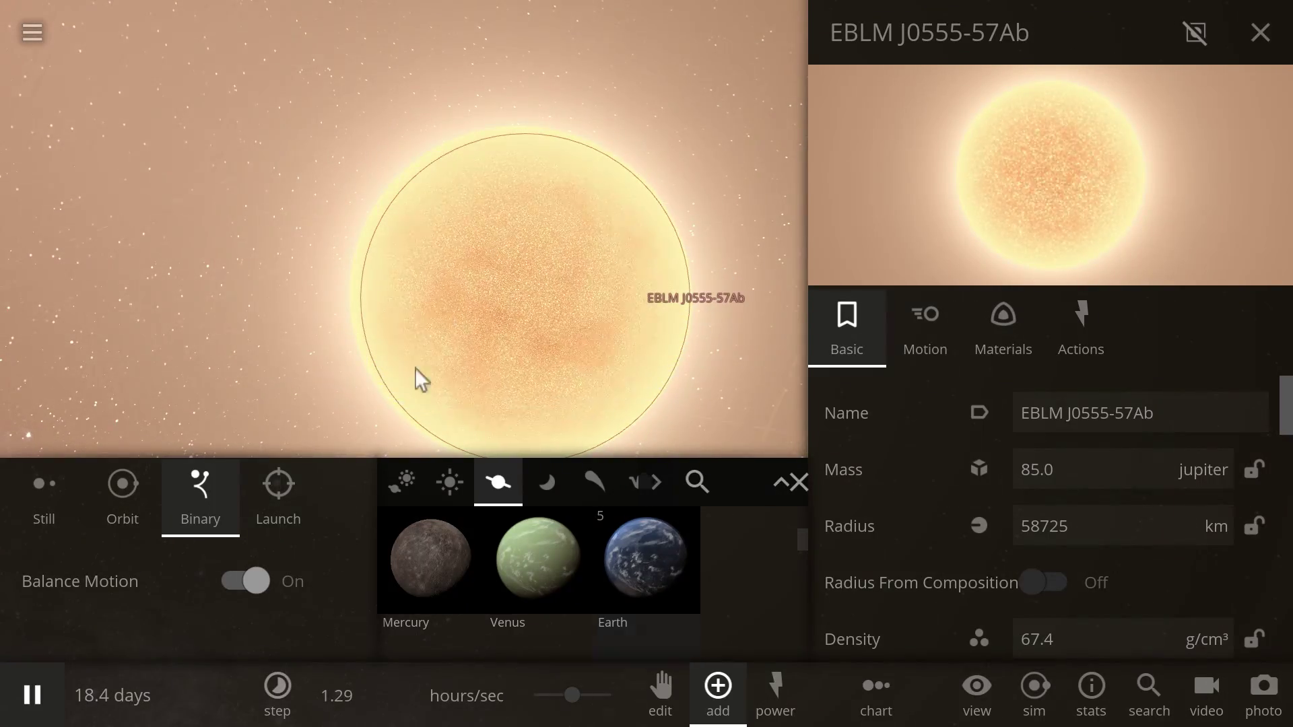
left_click(799, 483)
Focus on EBLM J0555-57A and preview Earth beside it to compare sizes, without keeping the planet.
scroll(469, 388, "down", 10)
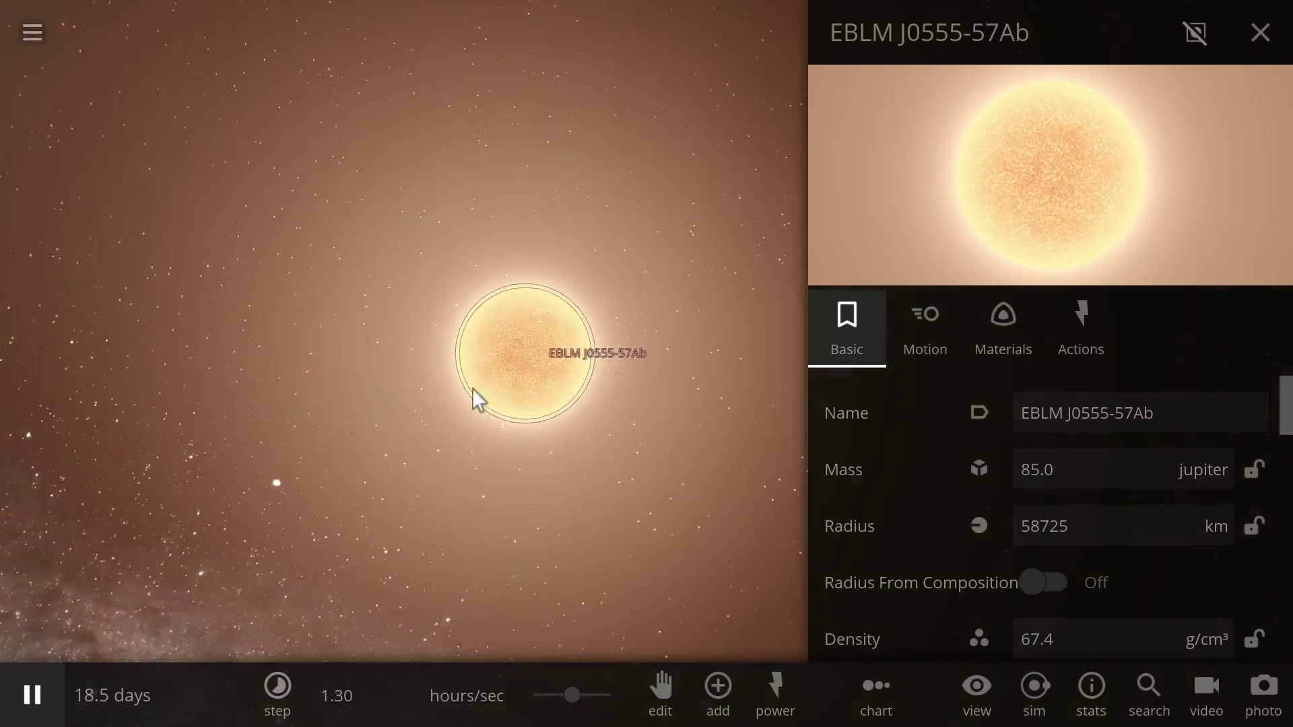
double_click(108, 194)
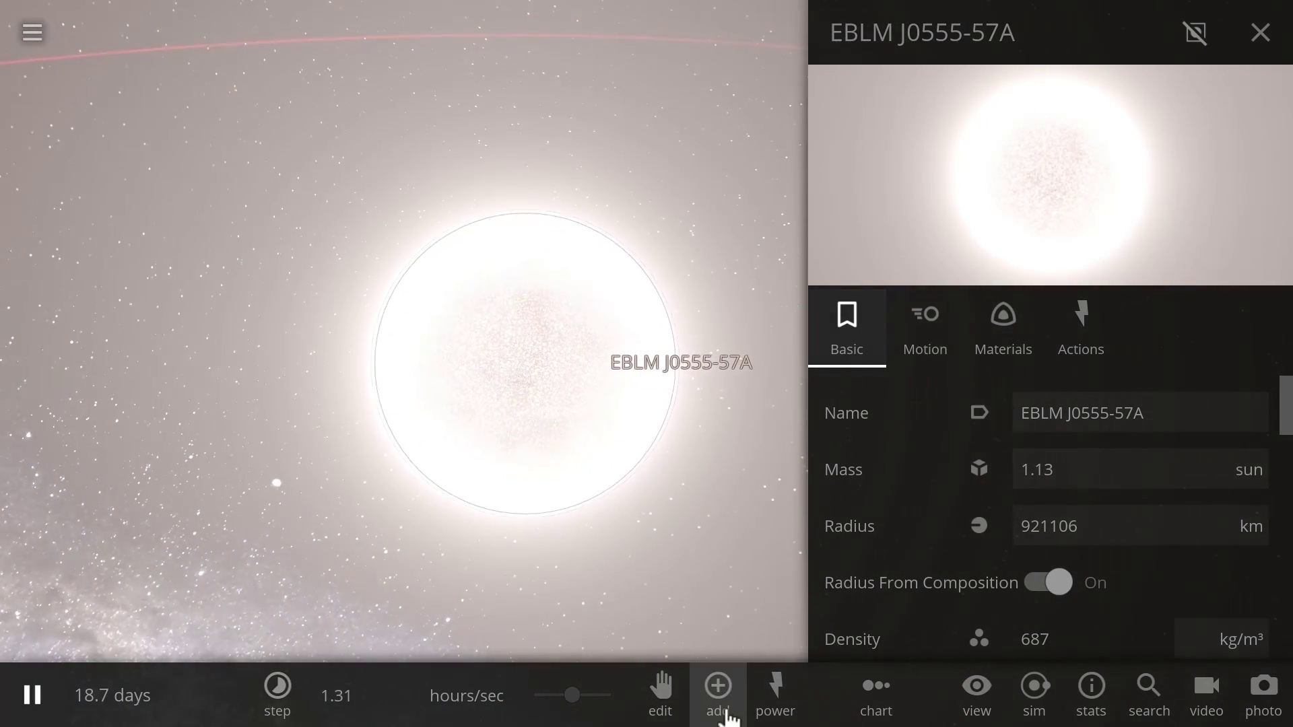
left_click(718, 687)
left_click(626, 584)
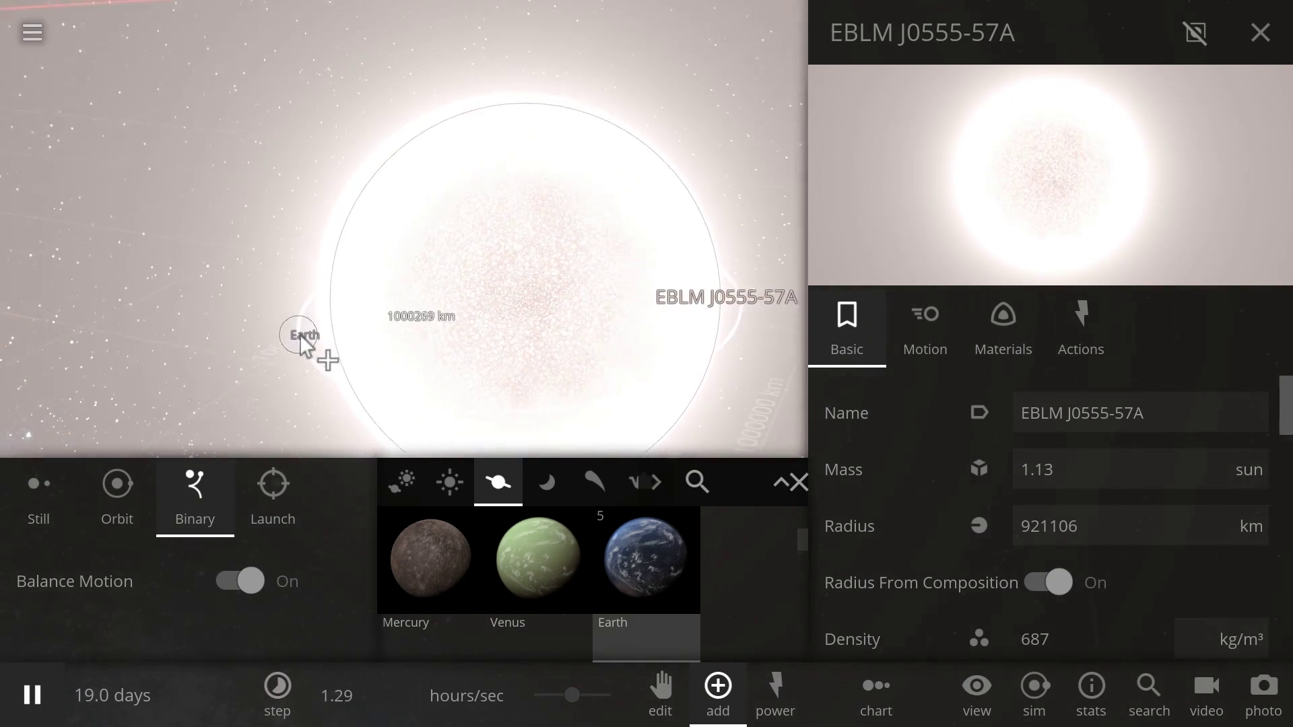
left_click(301, 334)
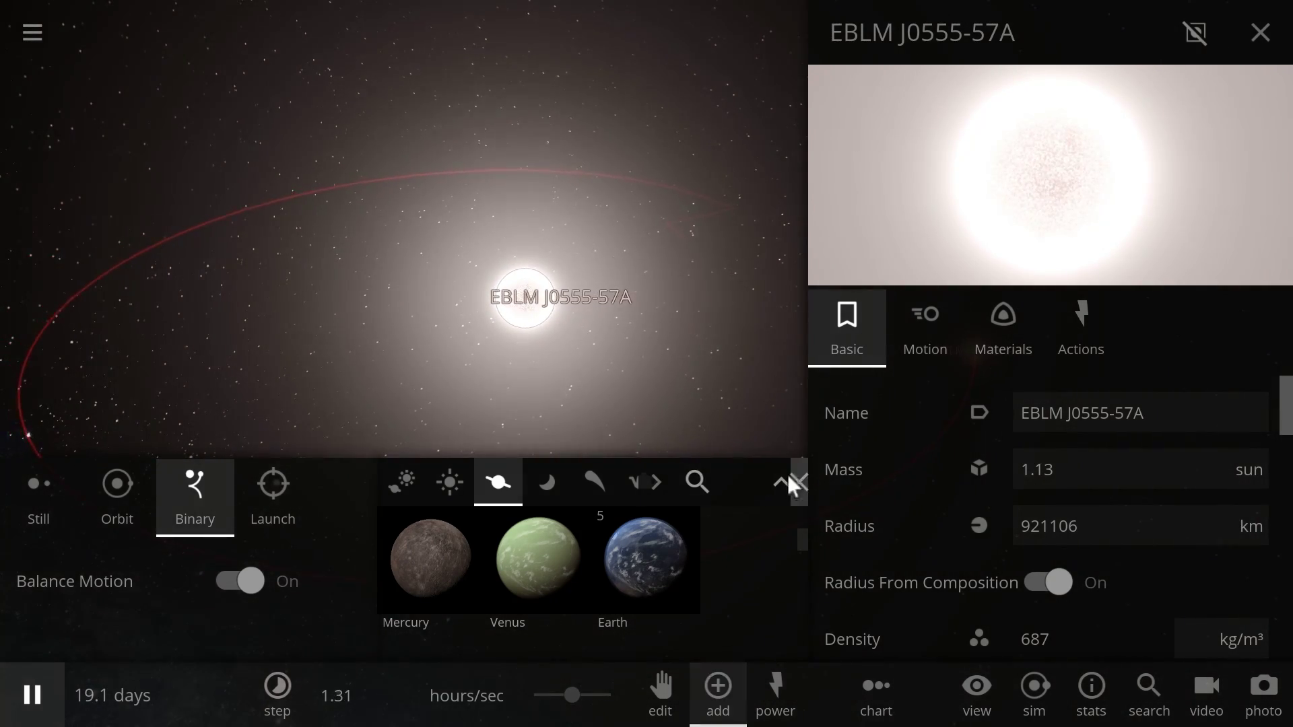
left_click(780, 479)
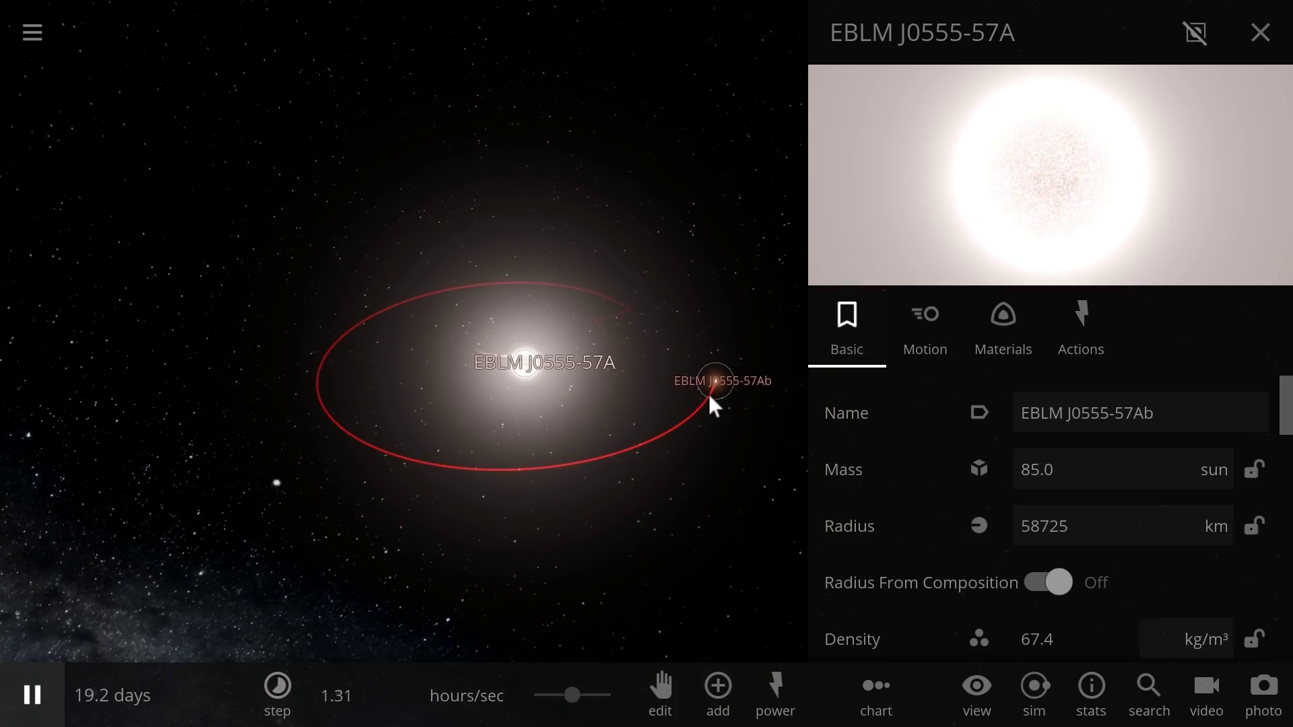
Focus on EBLM J0555-57Ab up close and compare its basic properties with those of EBLM J0555-57A.
left_click(713, 387)
double_click(709, 394)
right_click_drag(451, 411, 551, 379)
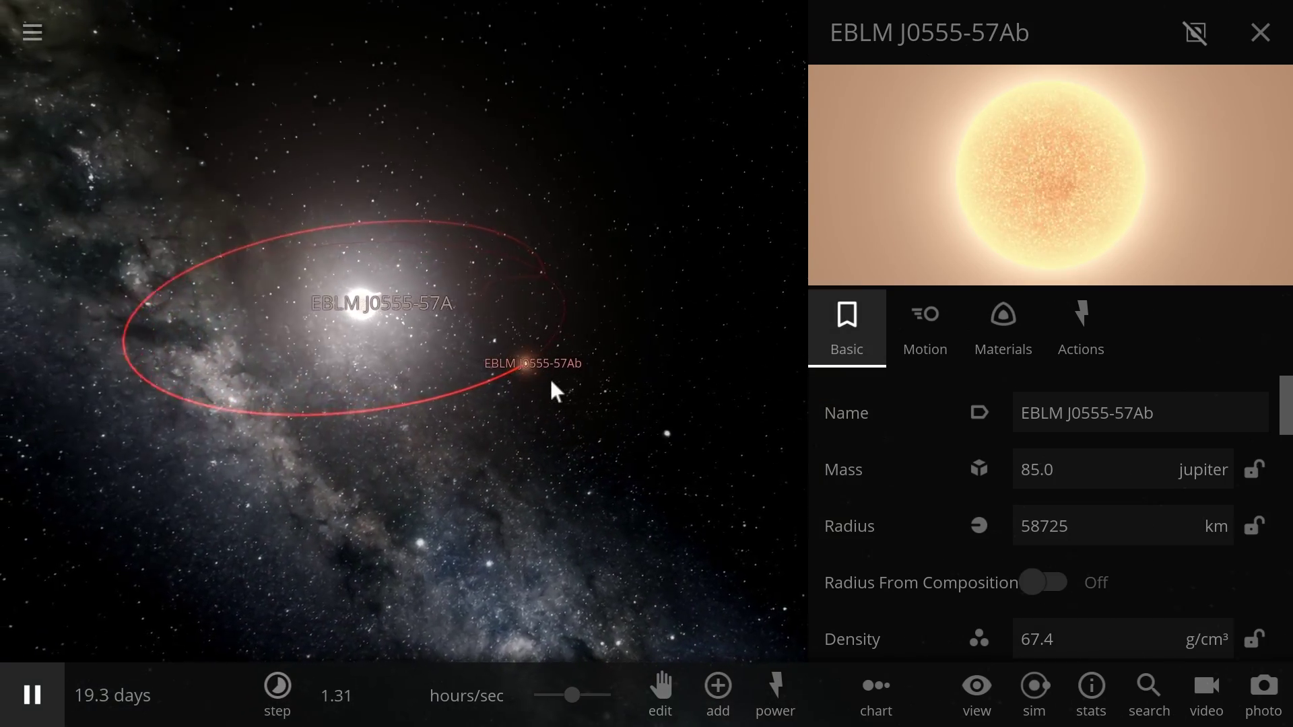
scroll(551, 379, "up", 10)
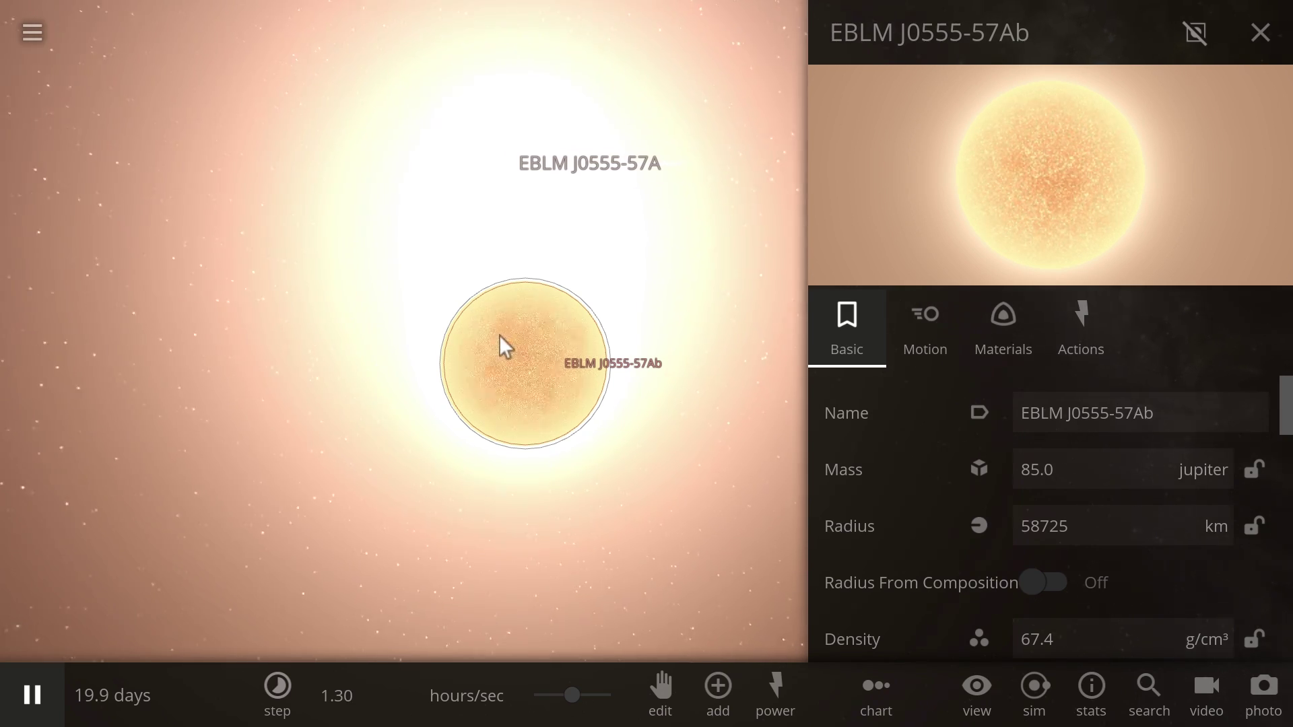
left_click_drag(498, 334, 446, 341)
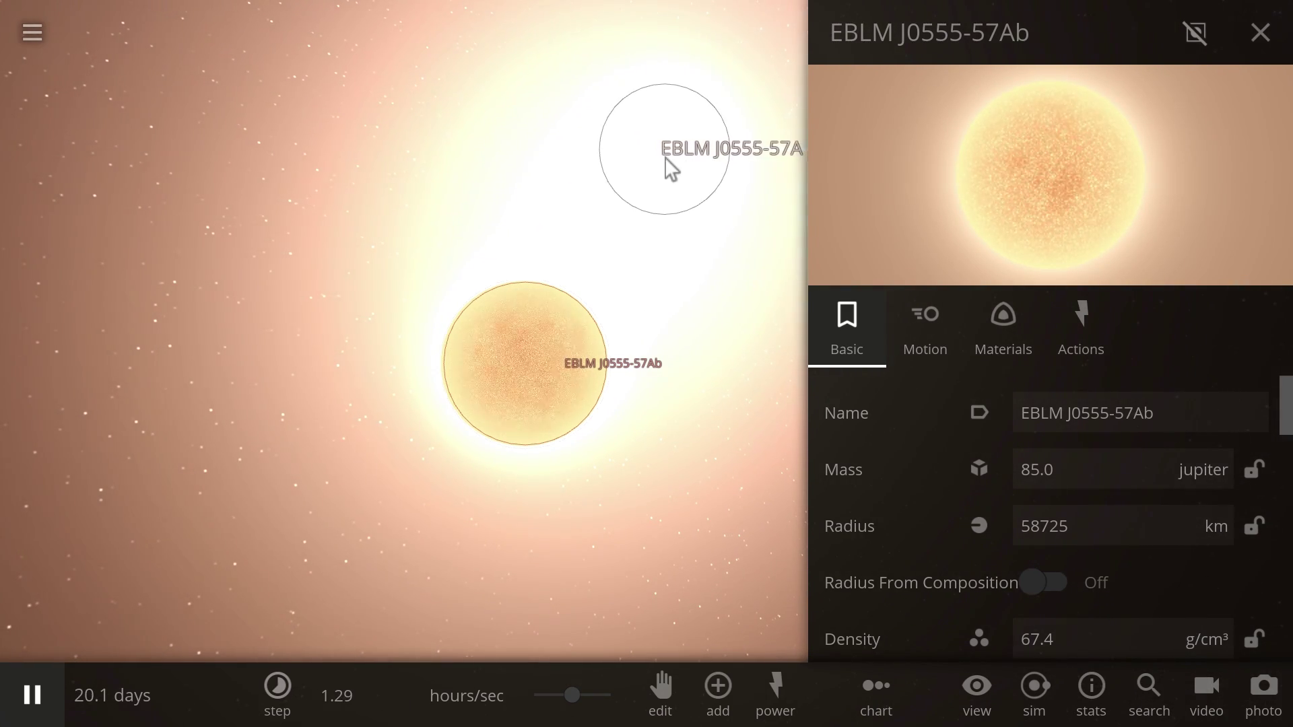
left_click(665, 159)
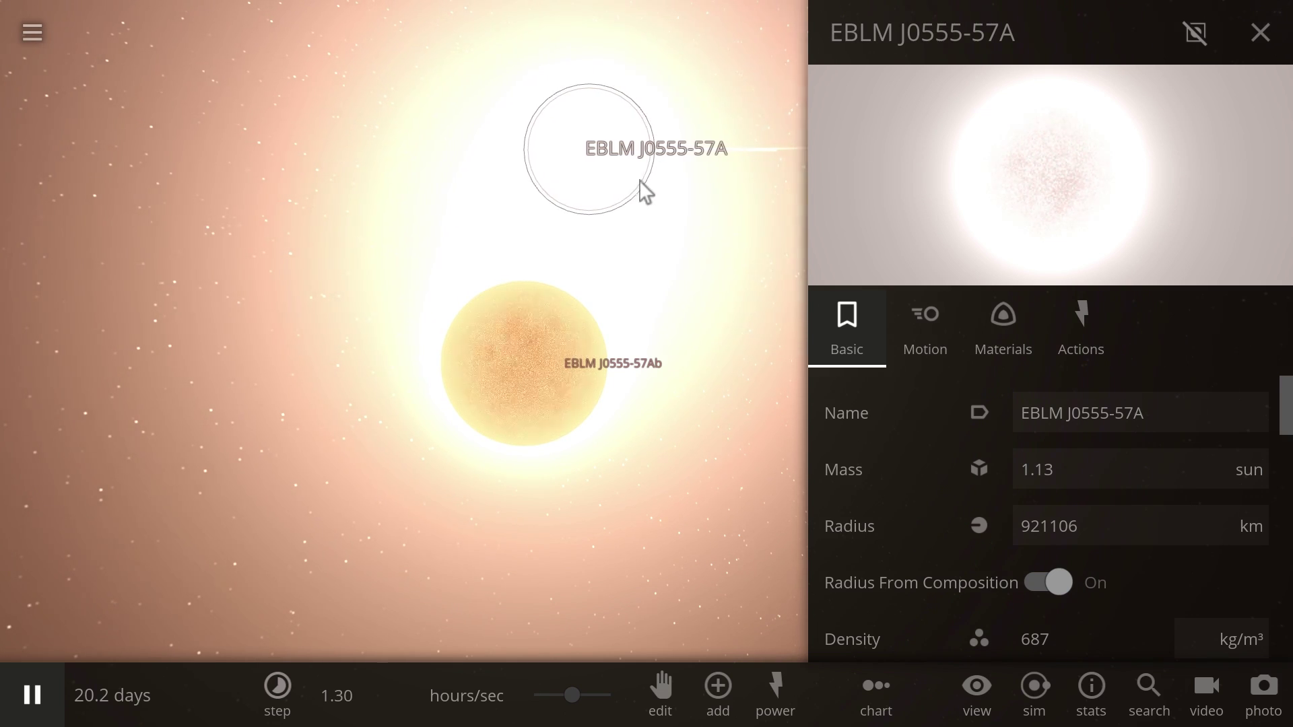
left_click(532, 394)
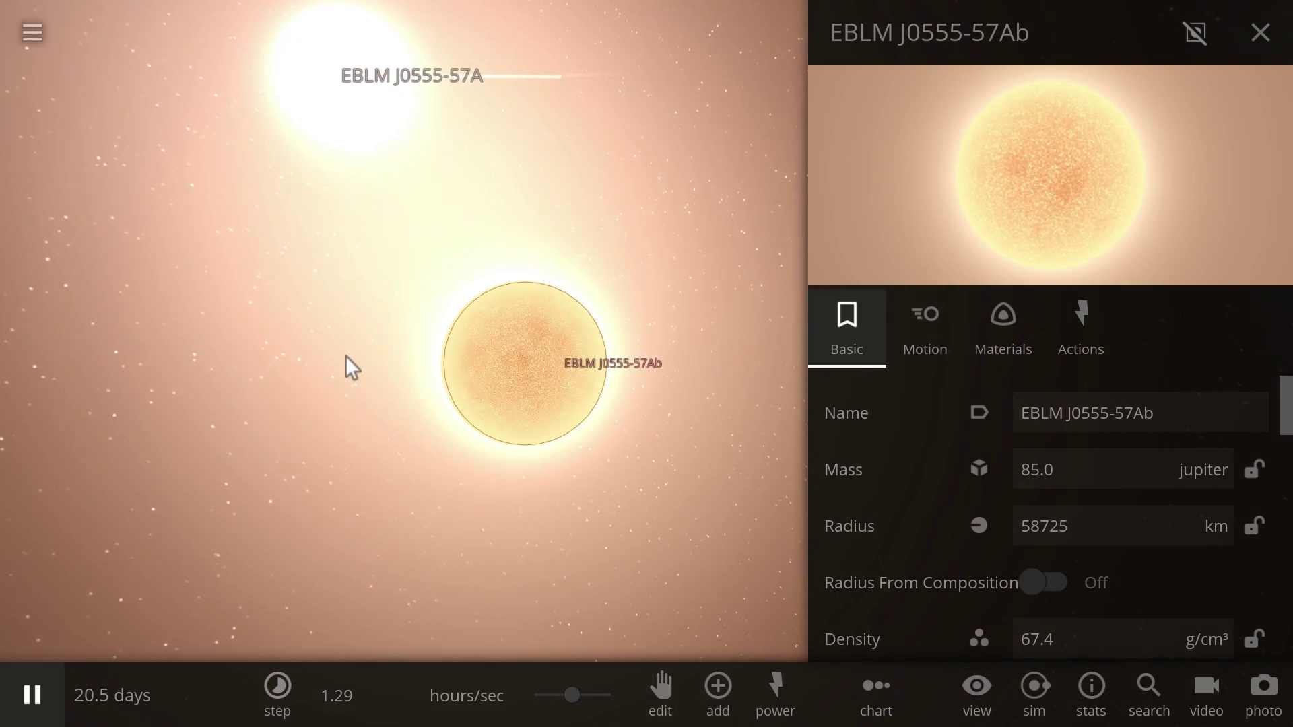
Compare EBLM J0555-57A and EBLM J0555-57Ab from farther out and examine the smaller star's orbit.
scroll(363, 348, "down", 5)
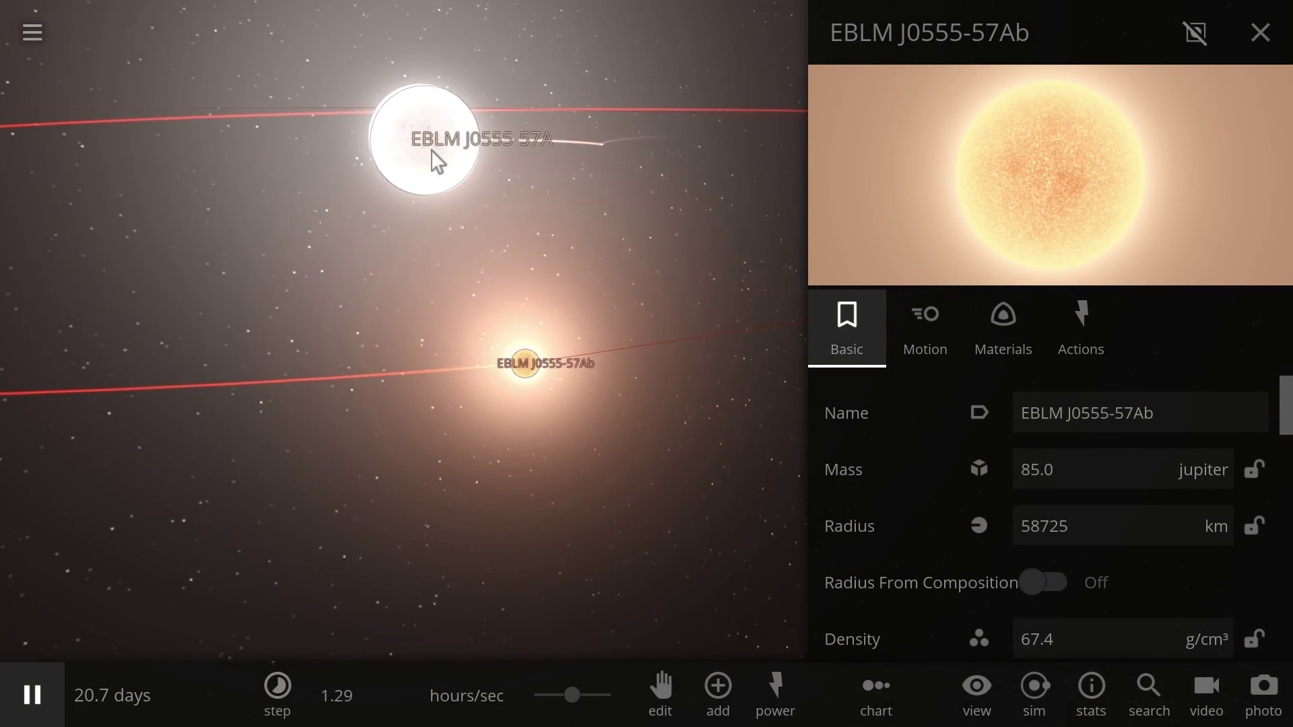
left_click(432, 151)
right_click_drag(459, 229, 393, 232)
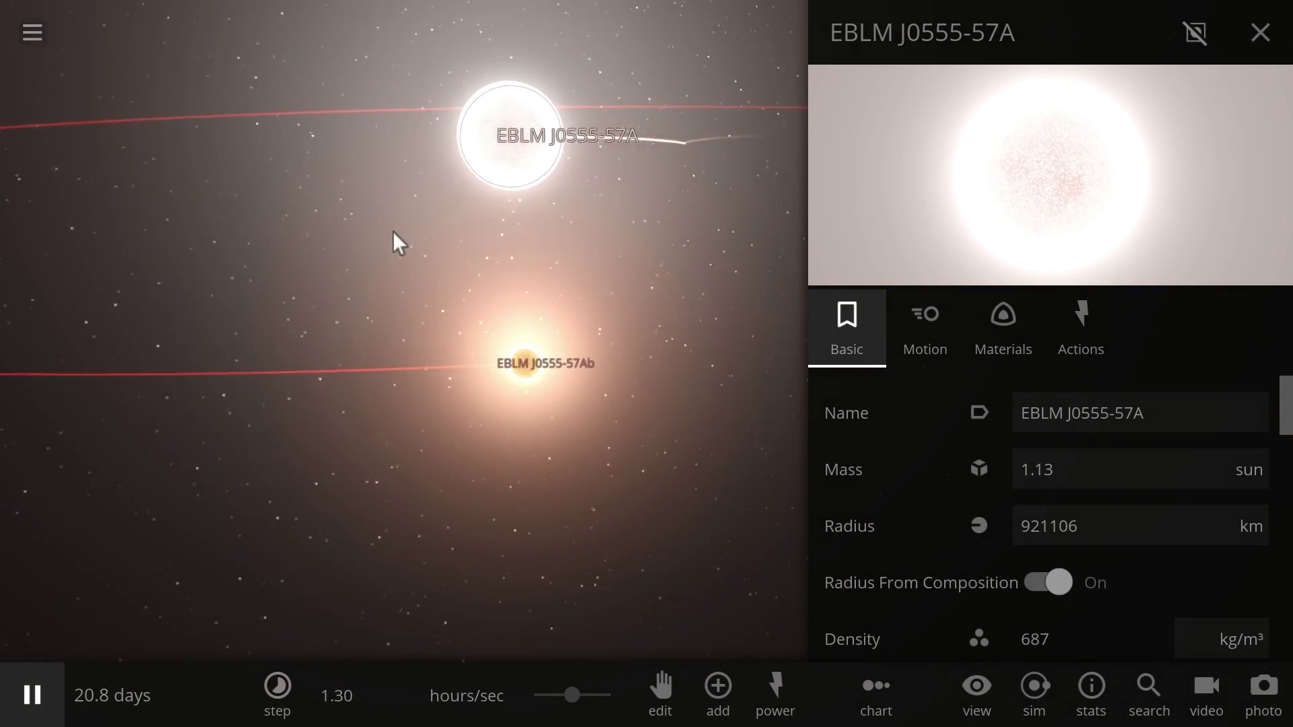
left_click(527, 377)
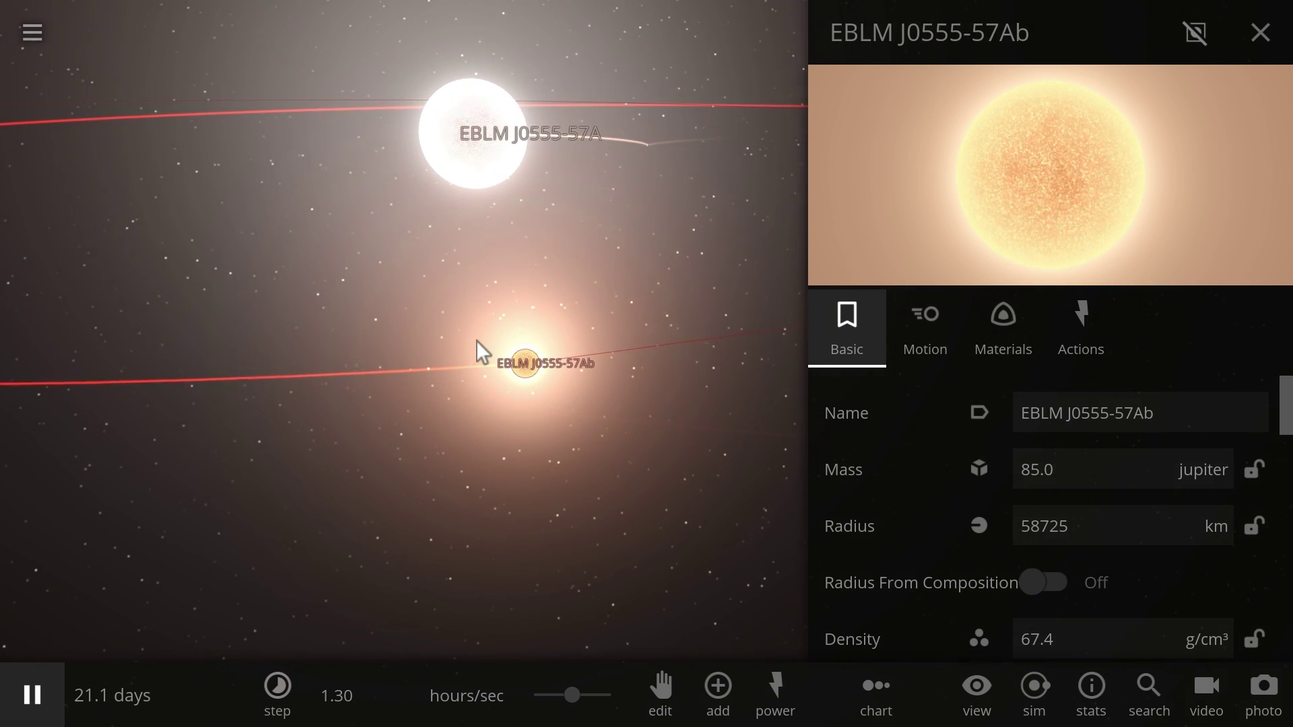
left_click_drag(552, 237, 451, 250)
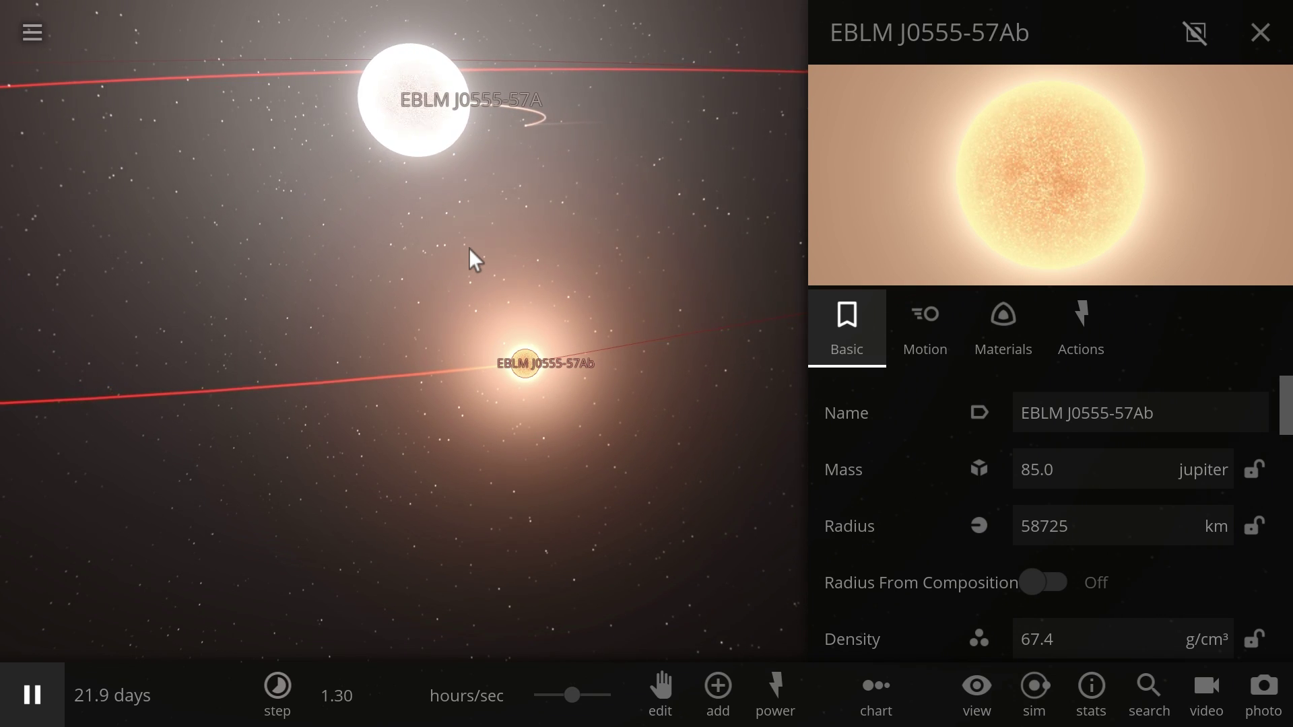
scroll(468, 248, "down", 3)
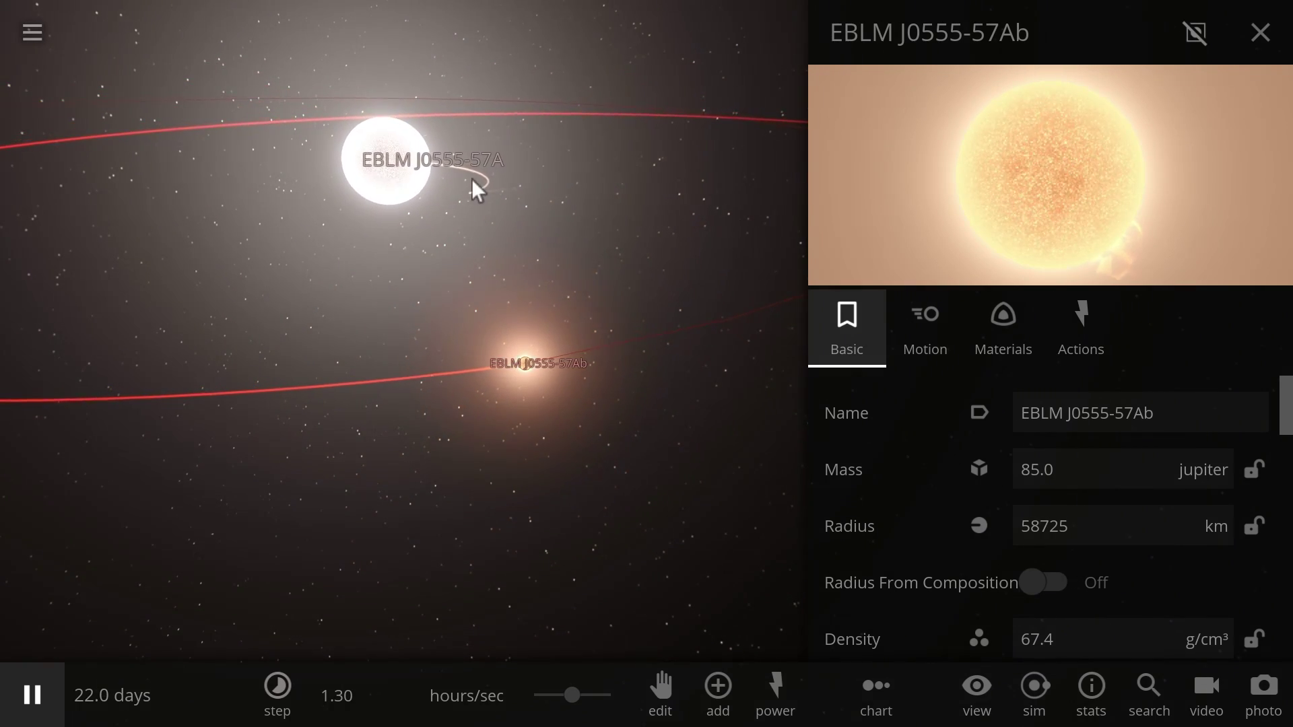
scroll(453, 271, "down", 4)
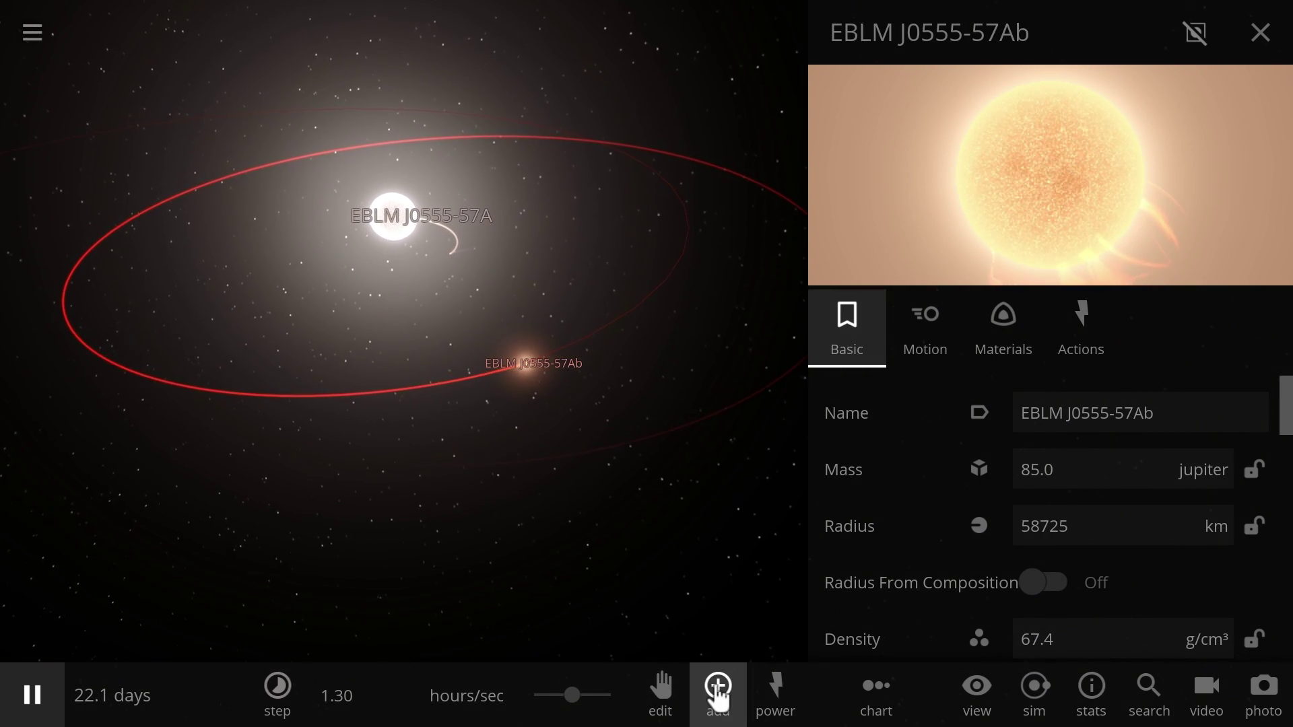
Add a random rocky planet orbiting EBLM J0555-57Ab at a distance of about 3 million km.
left_click(718, 687)
left_click(1260, 33)
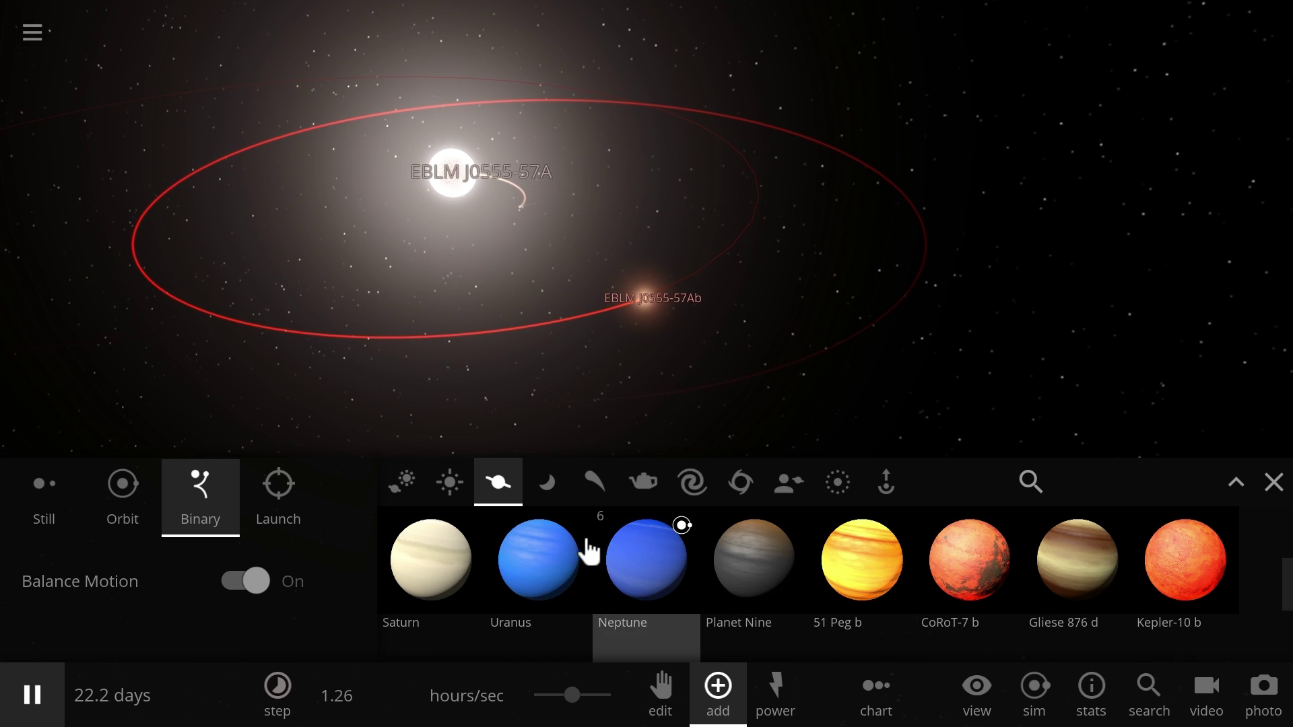
scroll(505, 577, "up", 1)
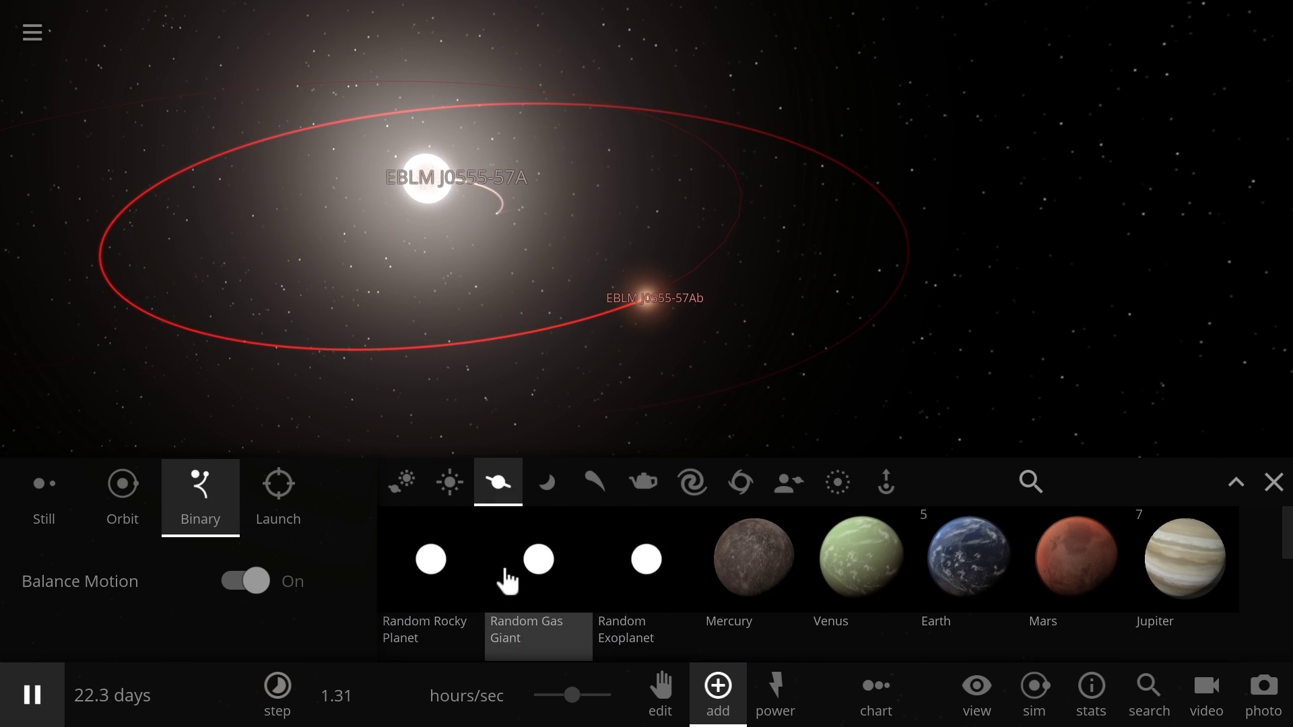
left_click(409, 568)
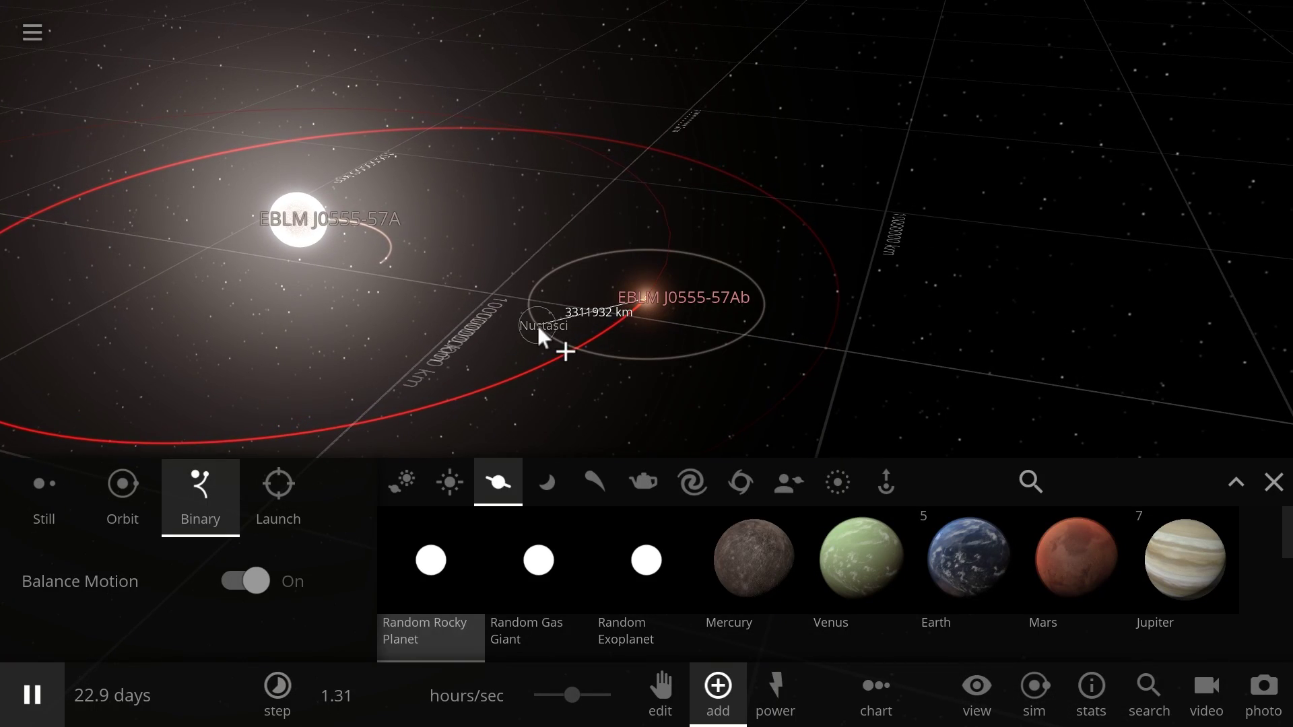
left_click(538, 327)
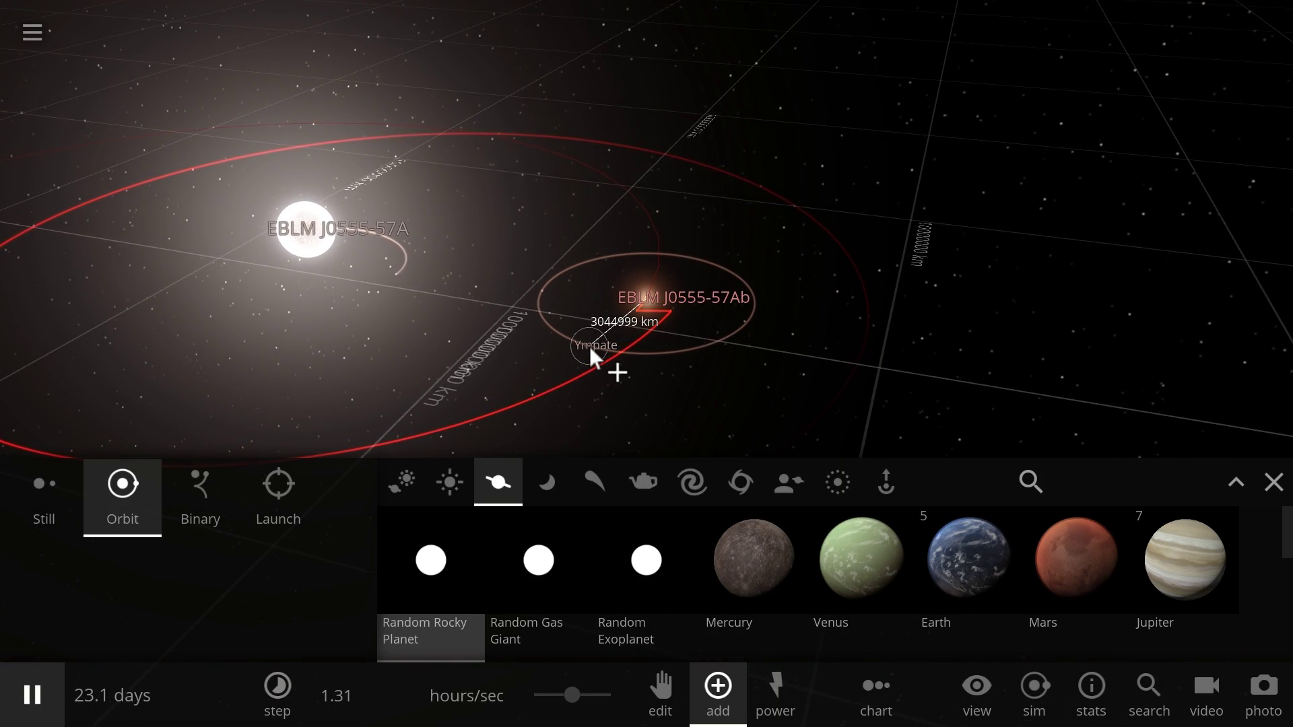
left_click(589, 346)
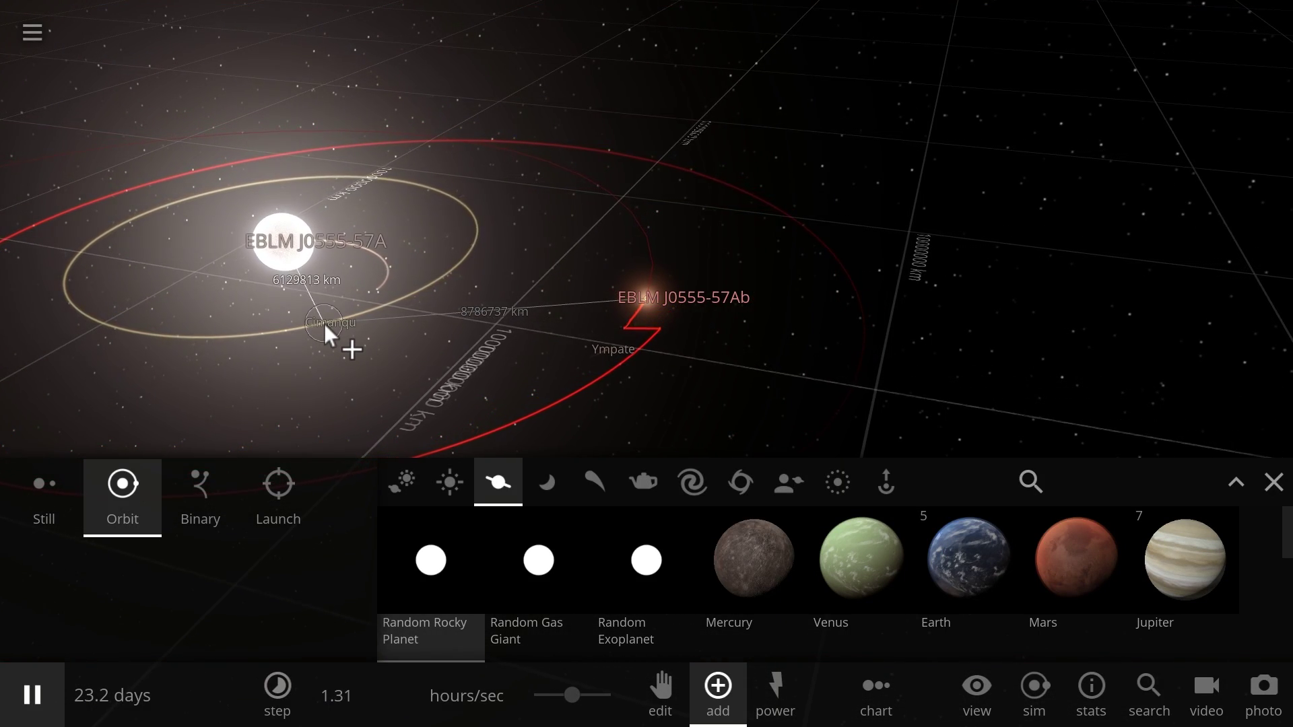
Add two random rocky planets orbiting EBLM J0555-57A, at about 6.1 million km and about 17 million km.
left_click(324, 323)
scroll(365, 361, "down", 3)
scroll(365, 361, "down", 5)
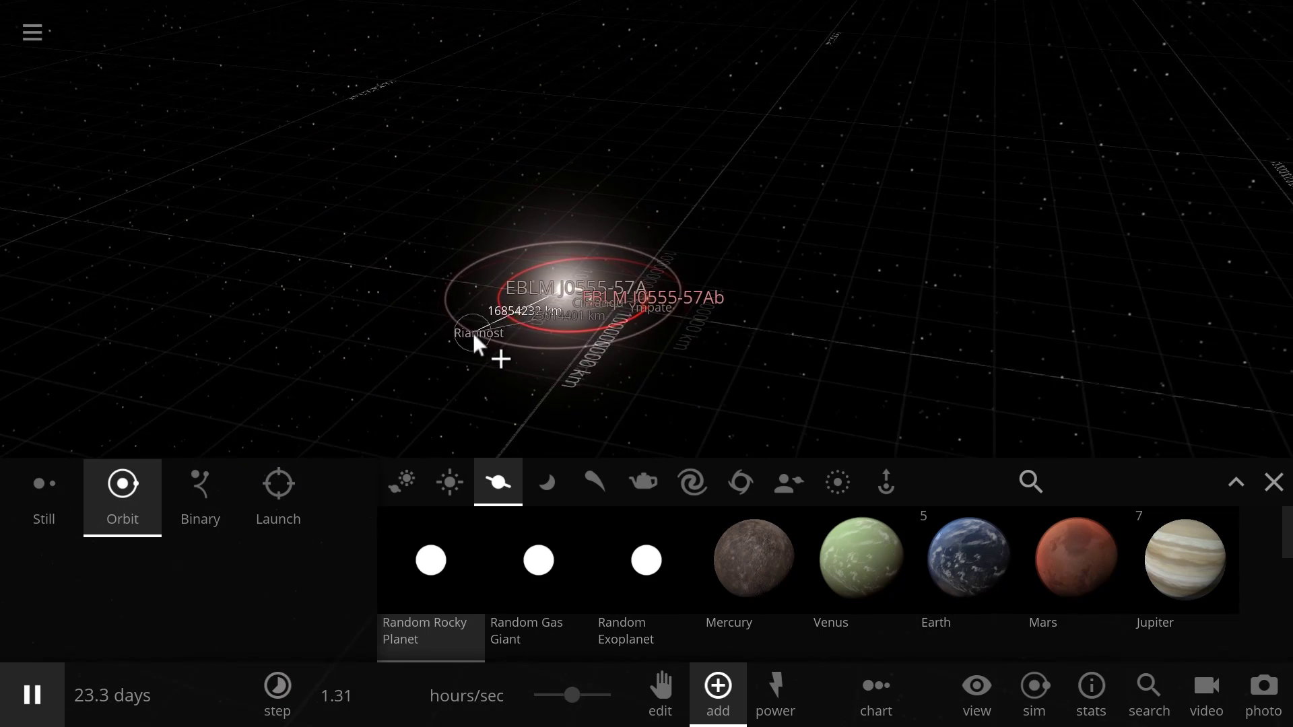
left_click(467, 341)
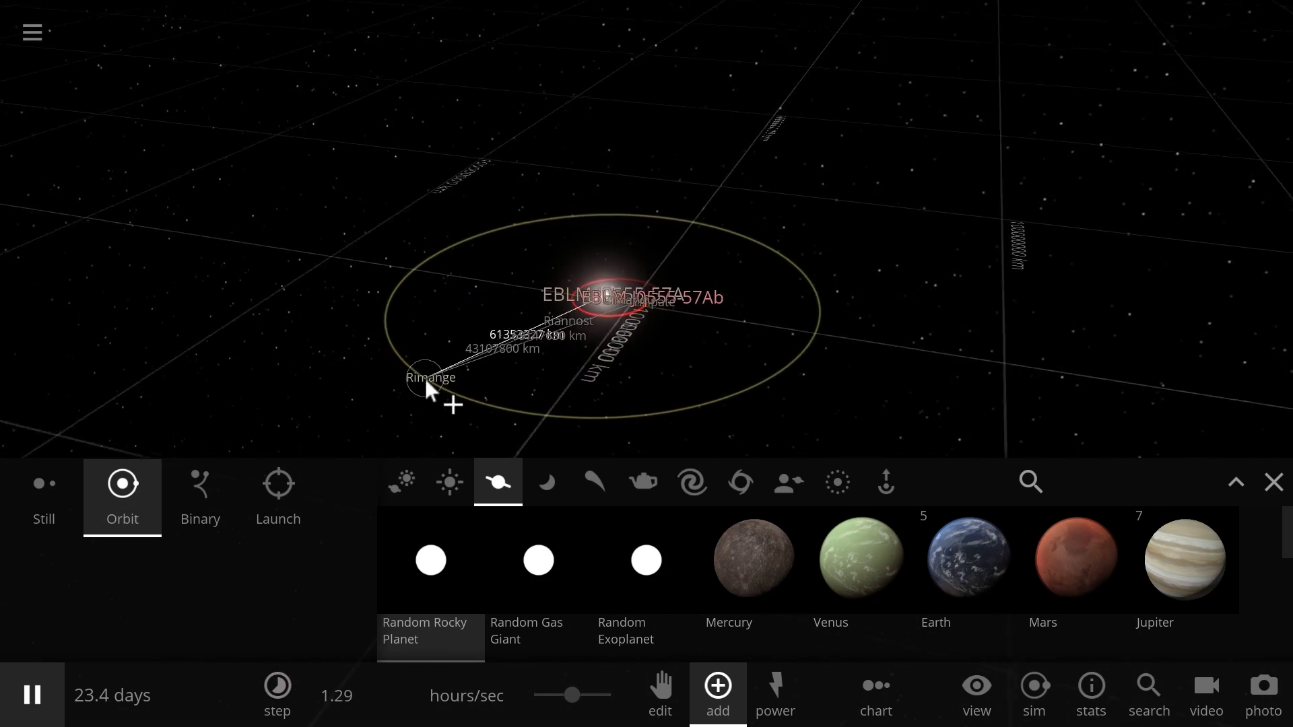
Add four more random rocky planets in progressively wider orbits around EBLM J0555-57A, including one at about 1.03 AU.
left_click(449, 374)
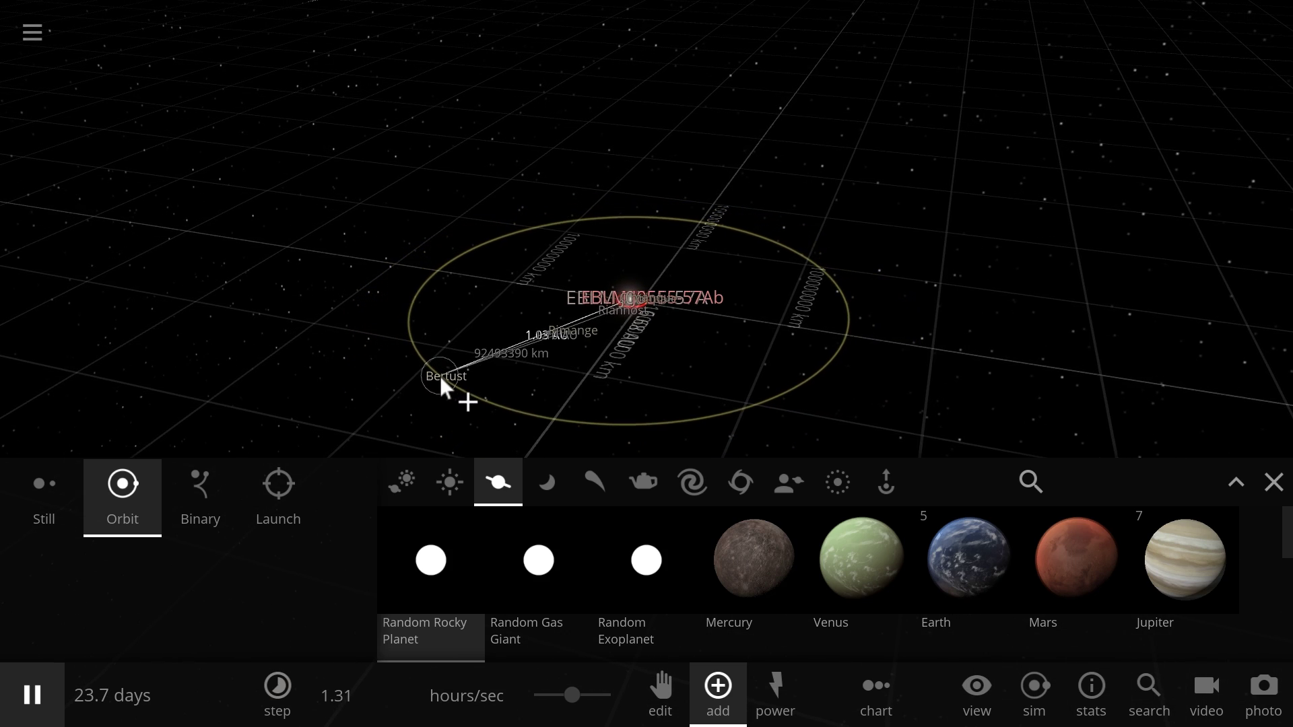
left_click(439, 376)
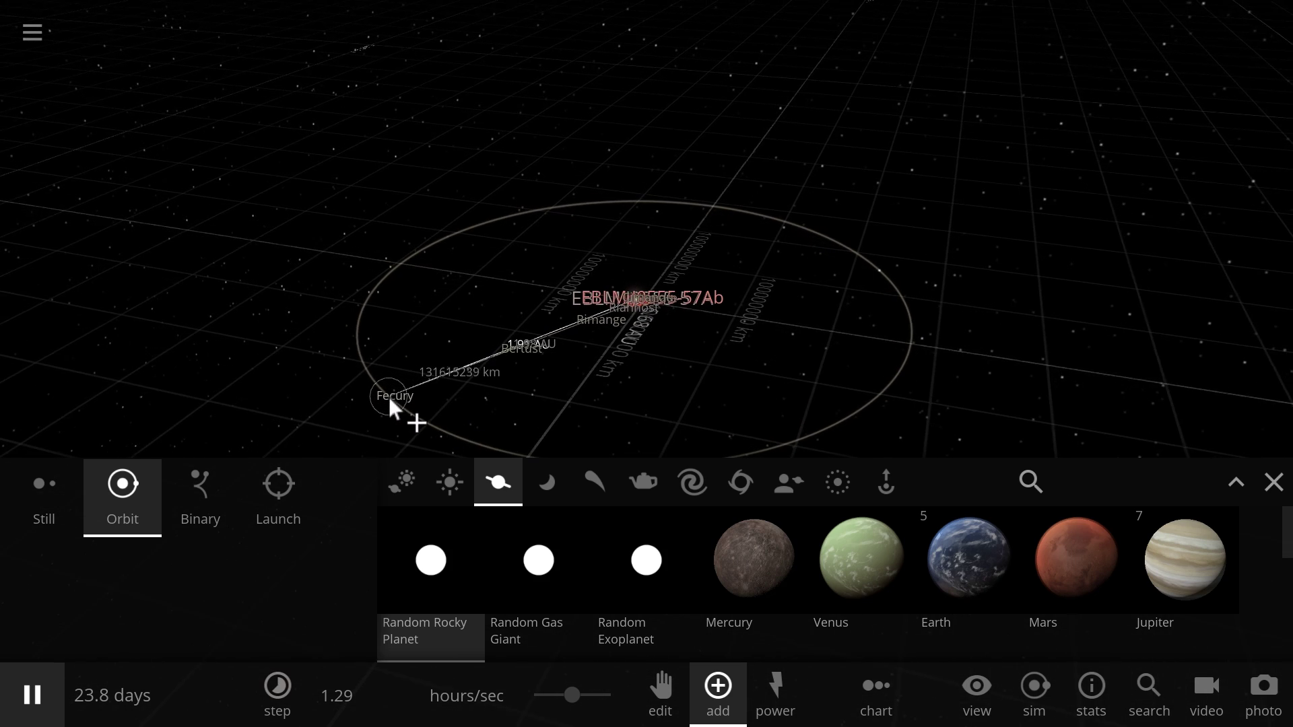
scroll(389, 397, "down", 5)
left_click(435, 365)
Focus on EBLM J0555-57B and add a random rocky planet orbiting it at just over 1 AU.
scroll(435, 366, "down", 4)
scroll(434, 344, "down", 5)
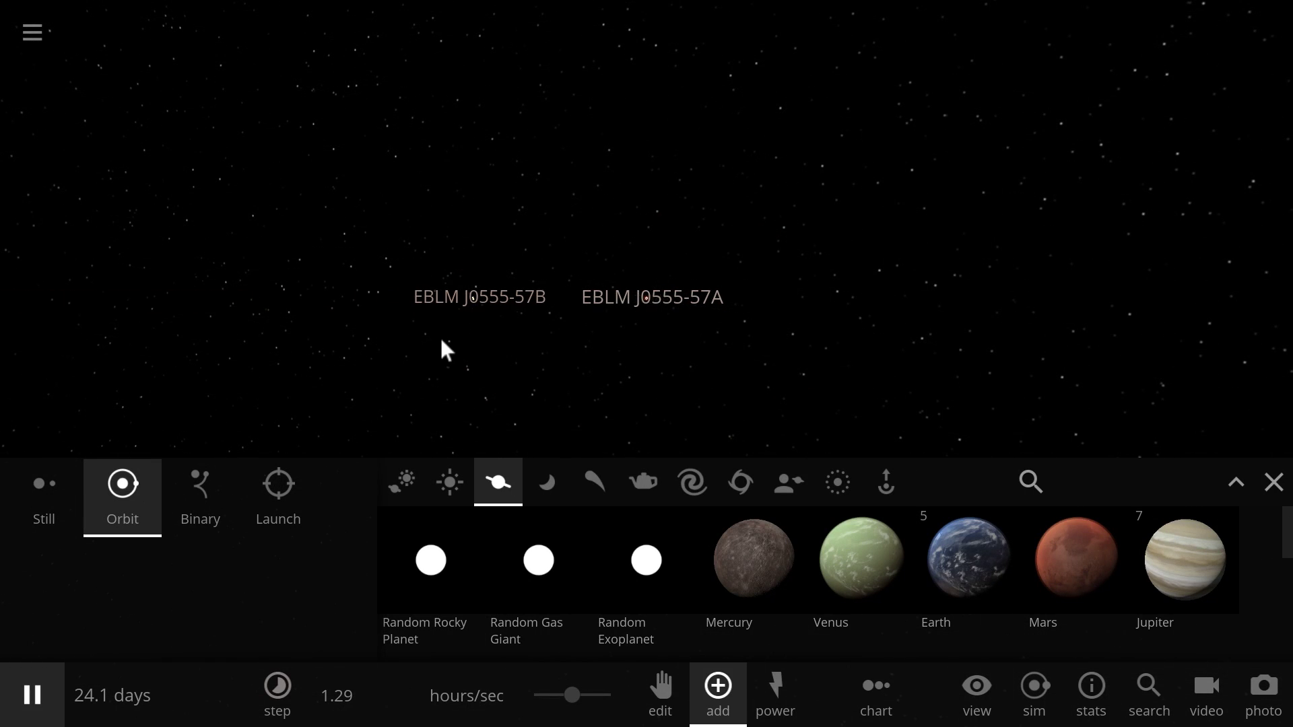
double_click(439, 304)
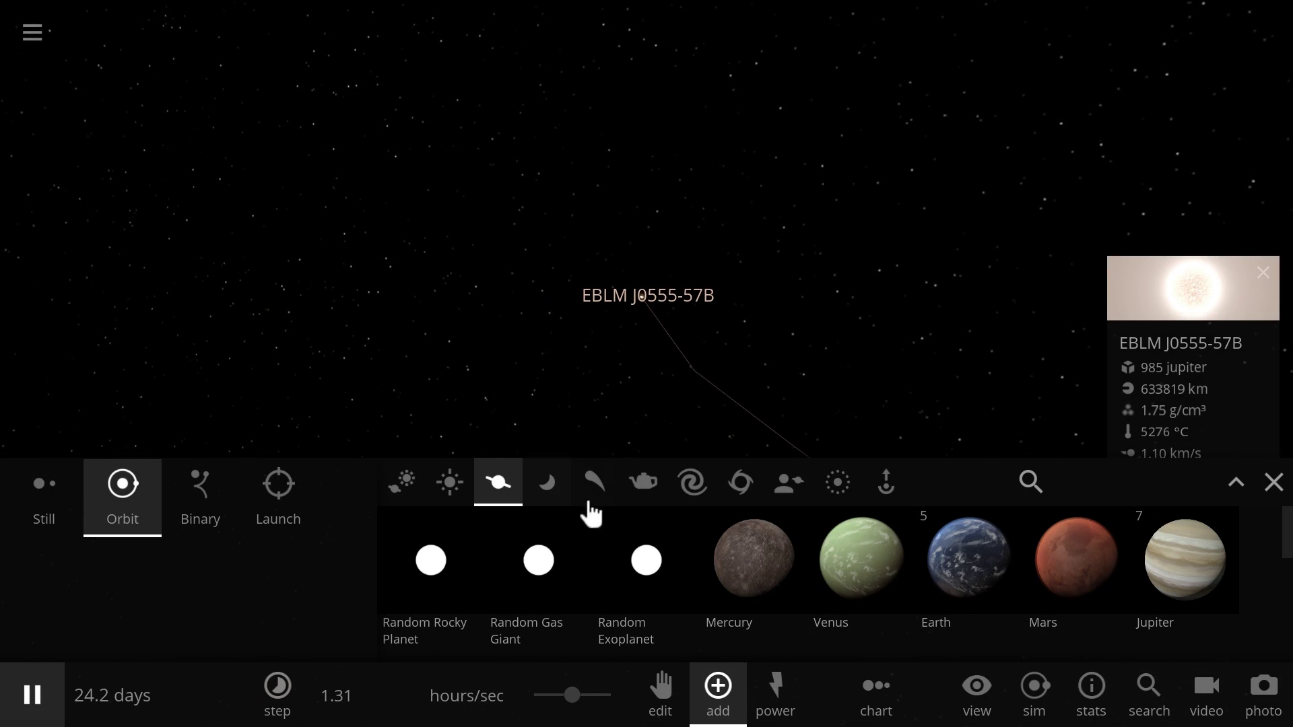
left_click(430, 561)
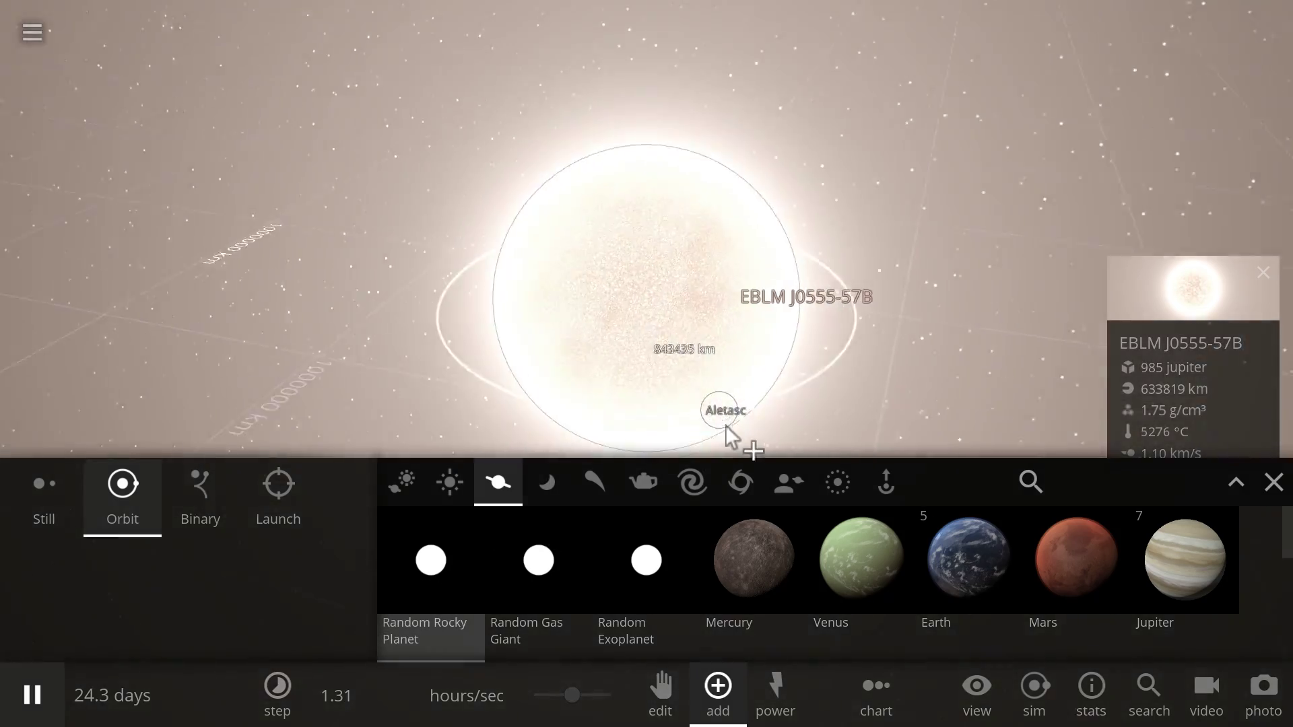
scroll(757, 418, "down", 4)
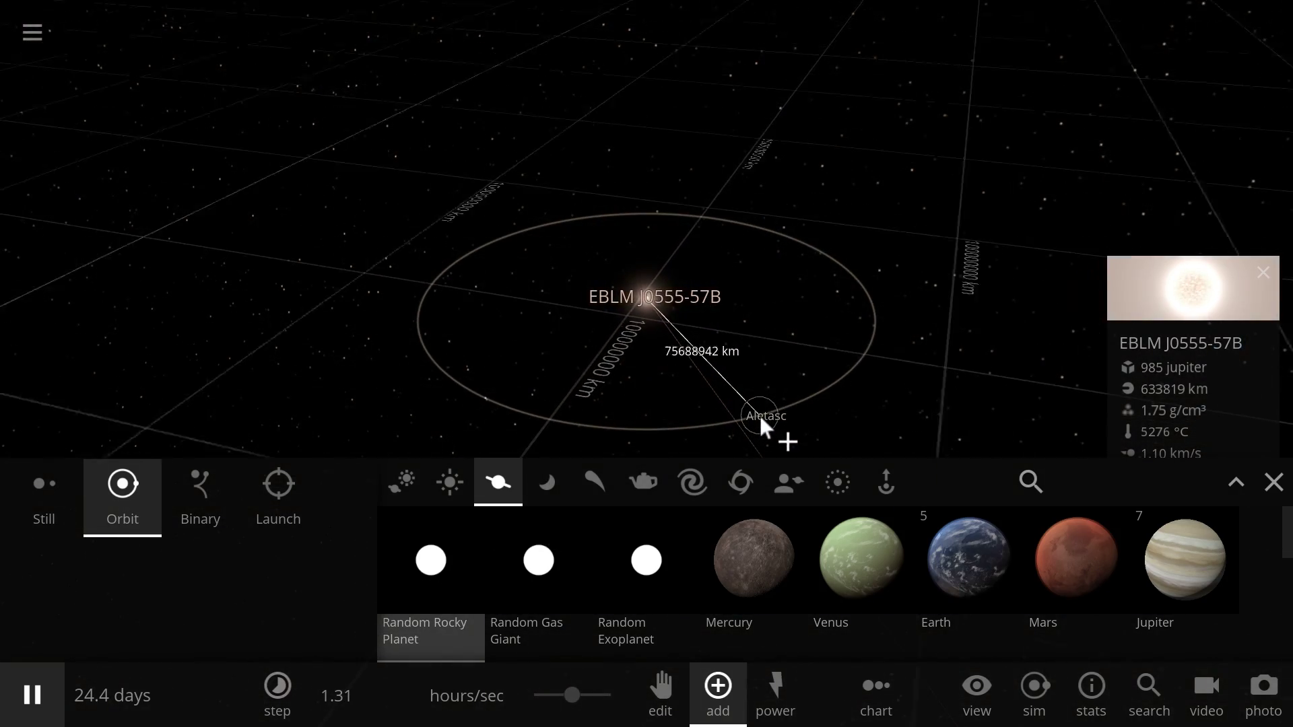
scroll(794, 409, "down", 4)
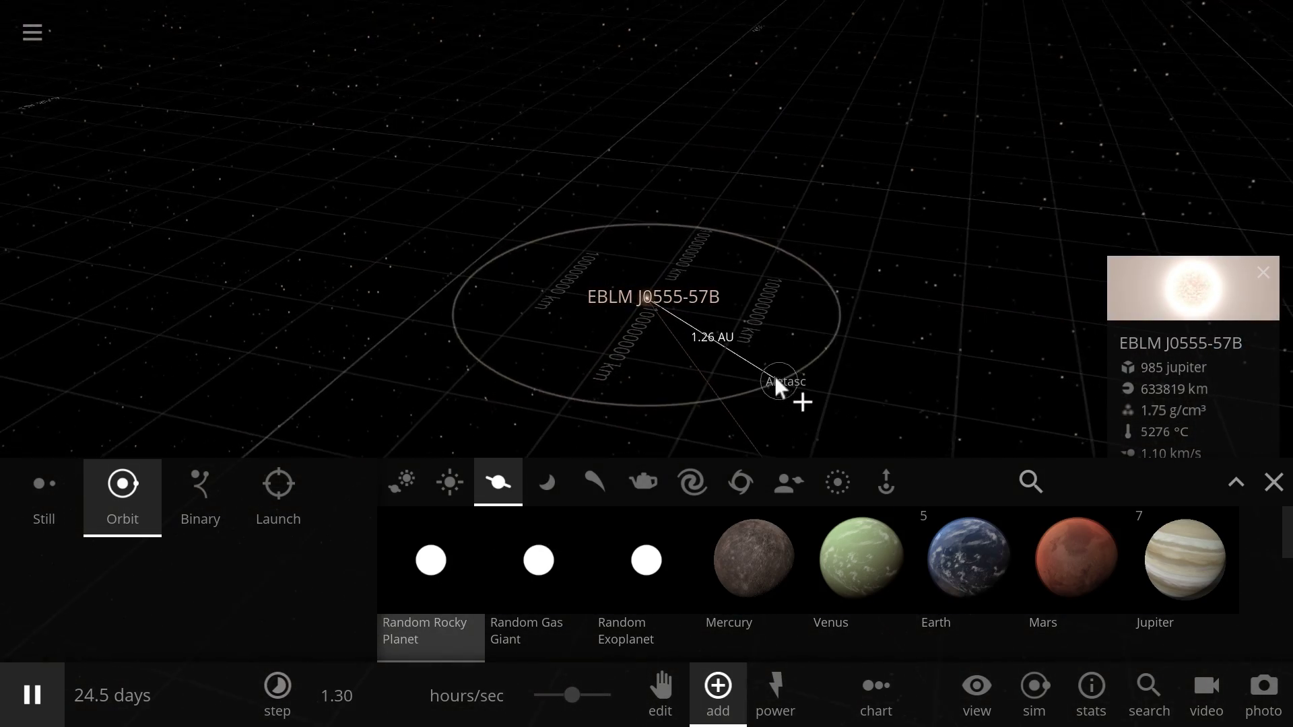
left_click(765, 364)
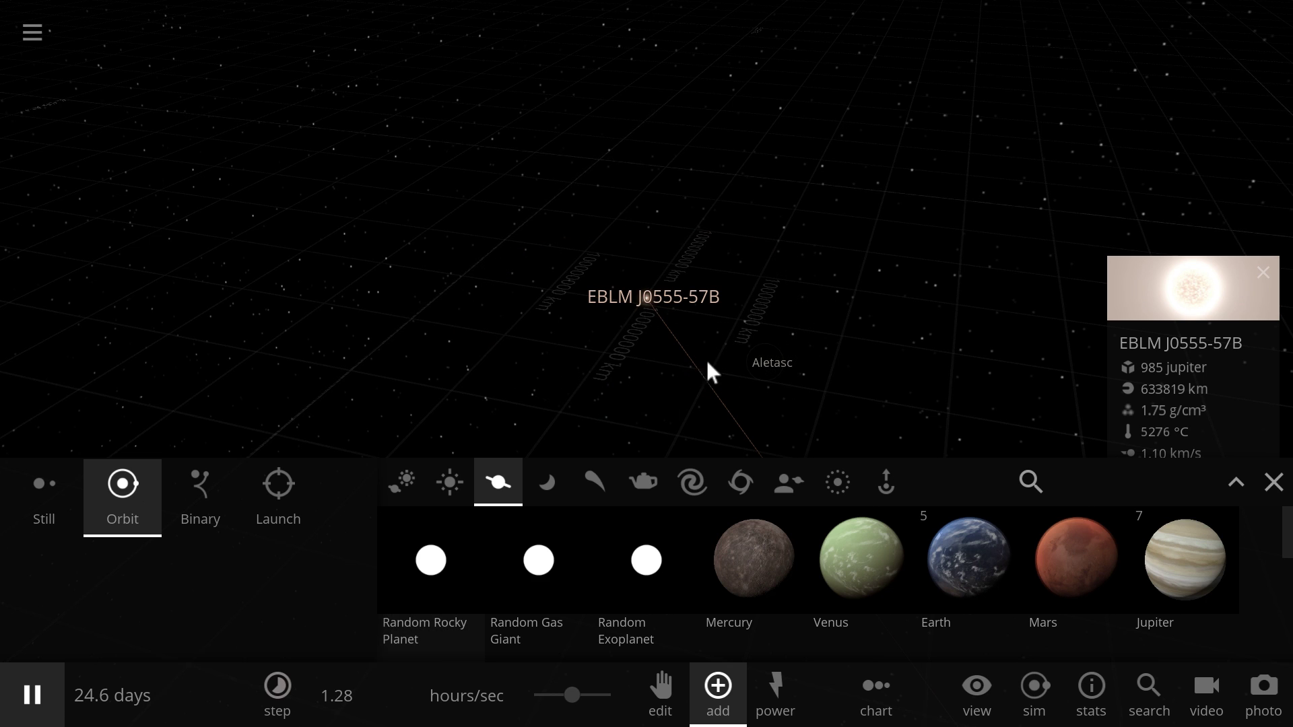
Examine the motion, temperature and atmosphere properties of the planet Aletasc around EBLM J0555-57B.
left_click(1145, 310)
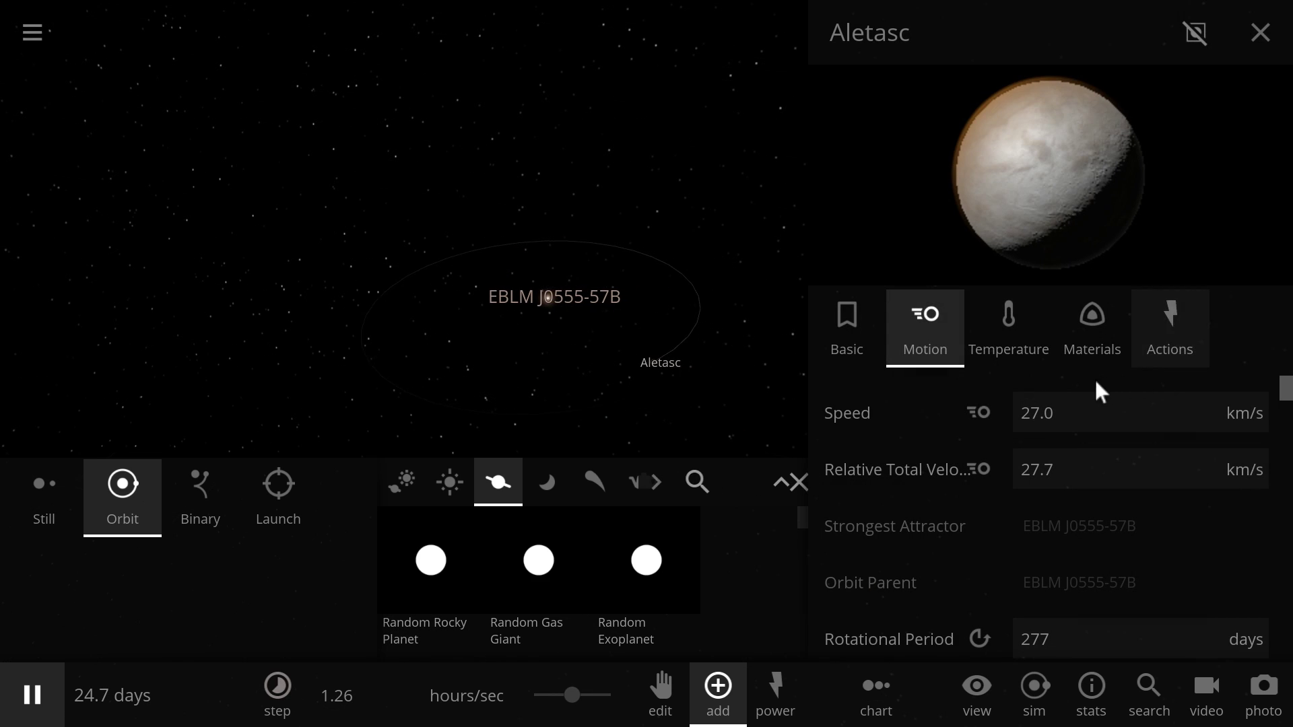
left_click(1025, 346)
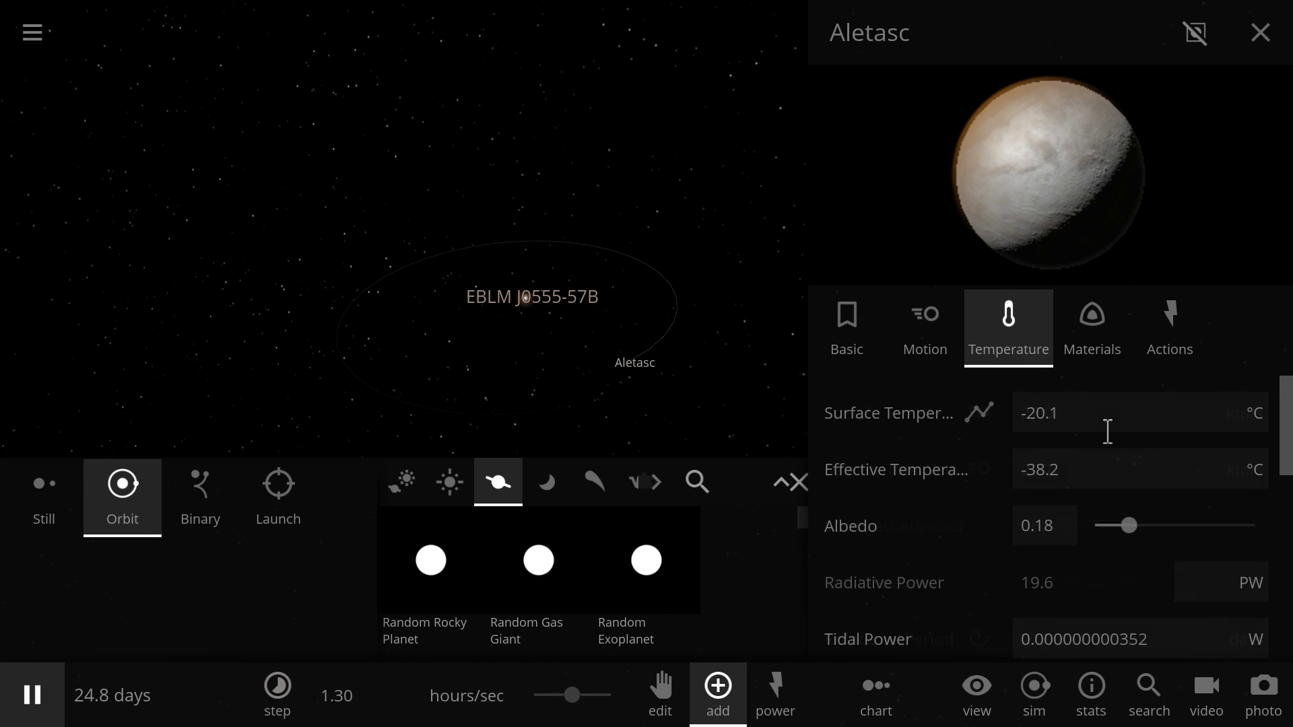
scroll(1105, 430, "down", 3)
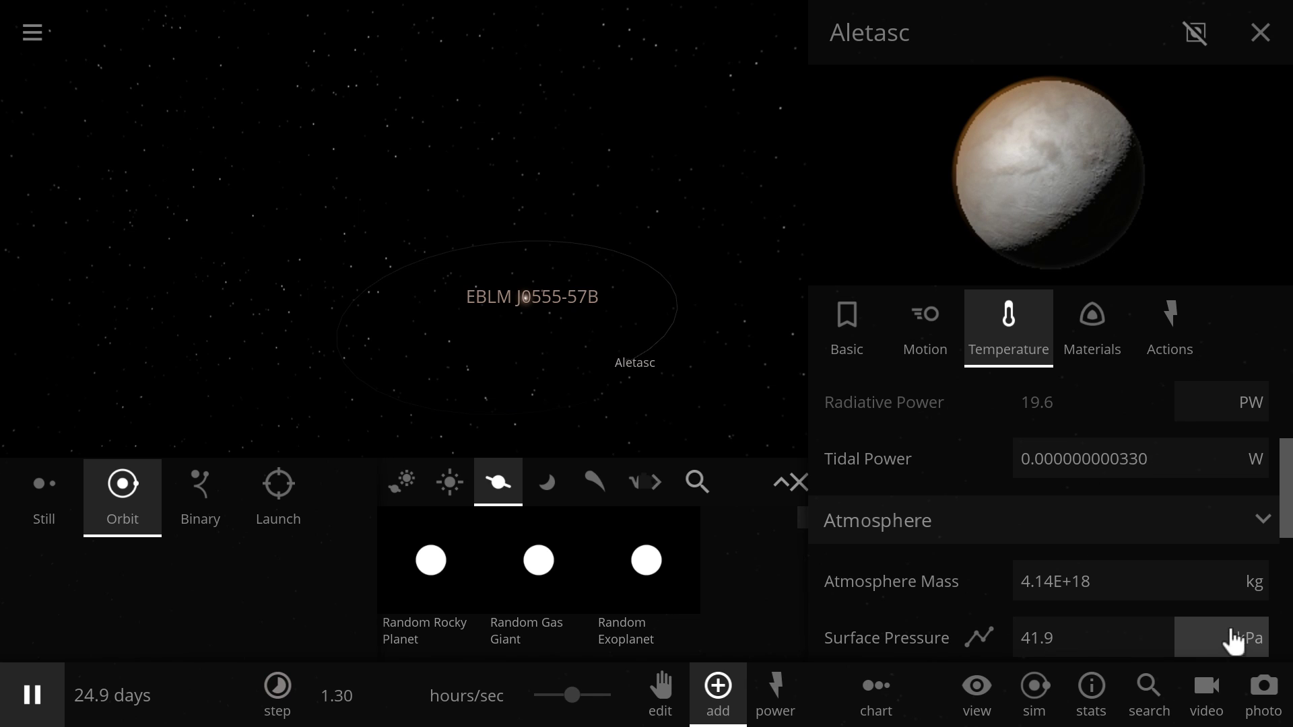
left_click(1241, 646)
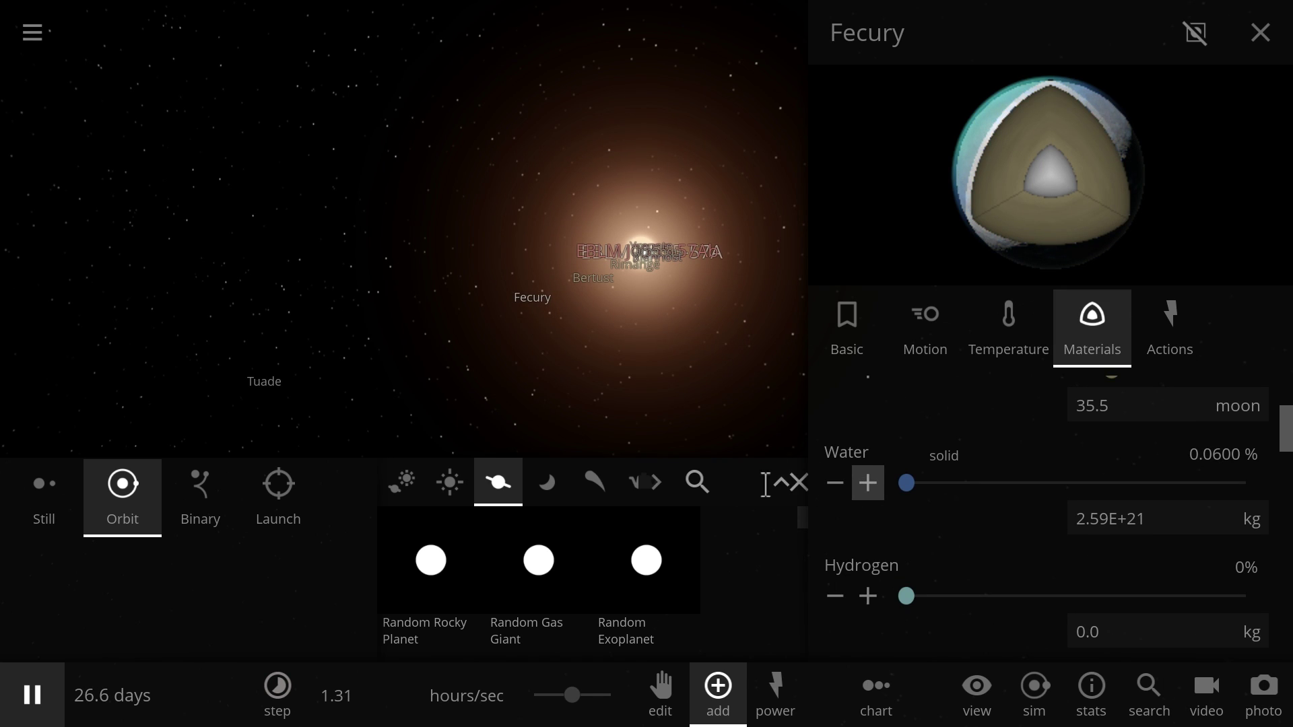
Compare the composition and temperature of the planets Rimange, Fecury and Tuade around EBLM J0555-57A.
scroll(648, 262, "up", 4)
left_click(656, 249)
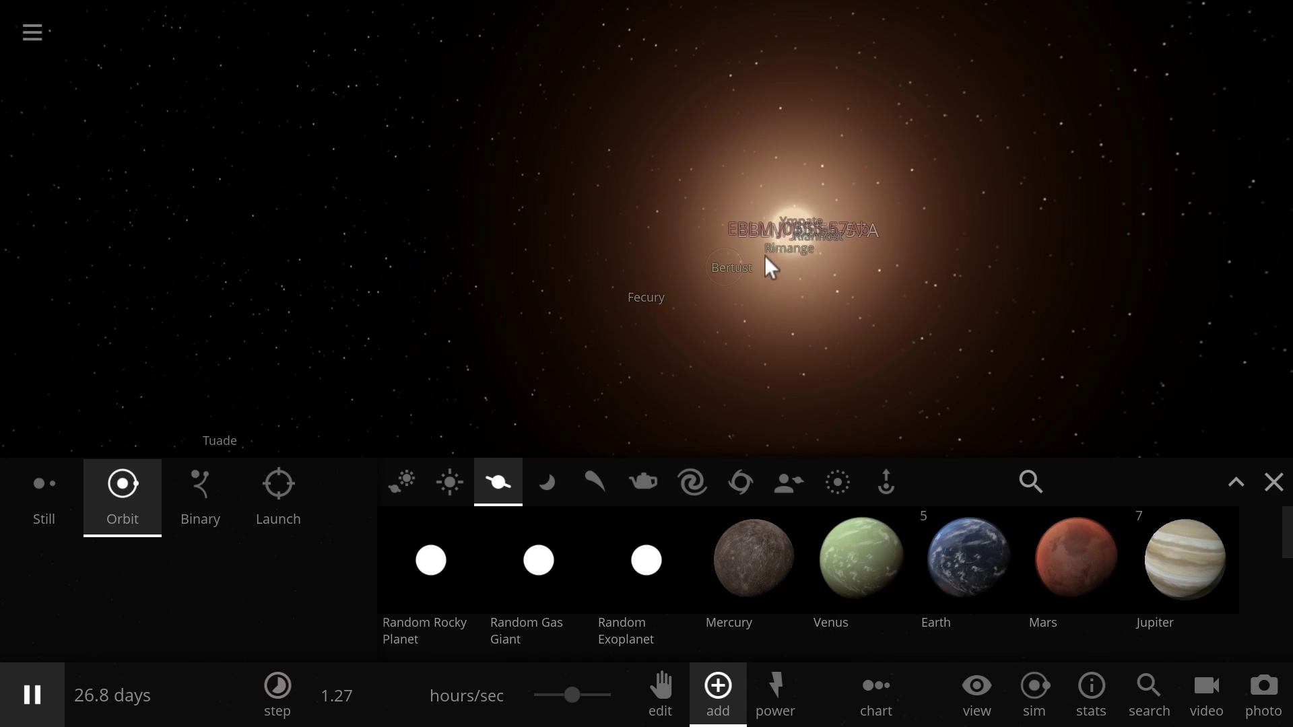
double_click(781, 260)
scroll(676, 308, "up", 3)
scroll(675, 313, "down", 5)
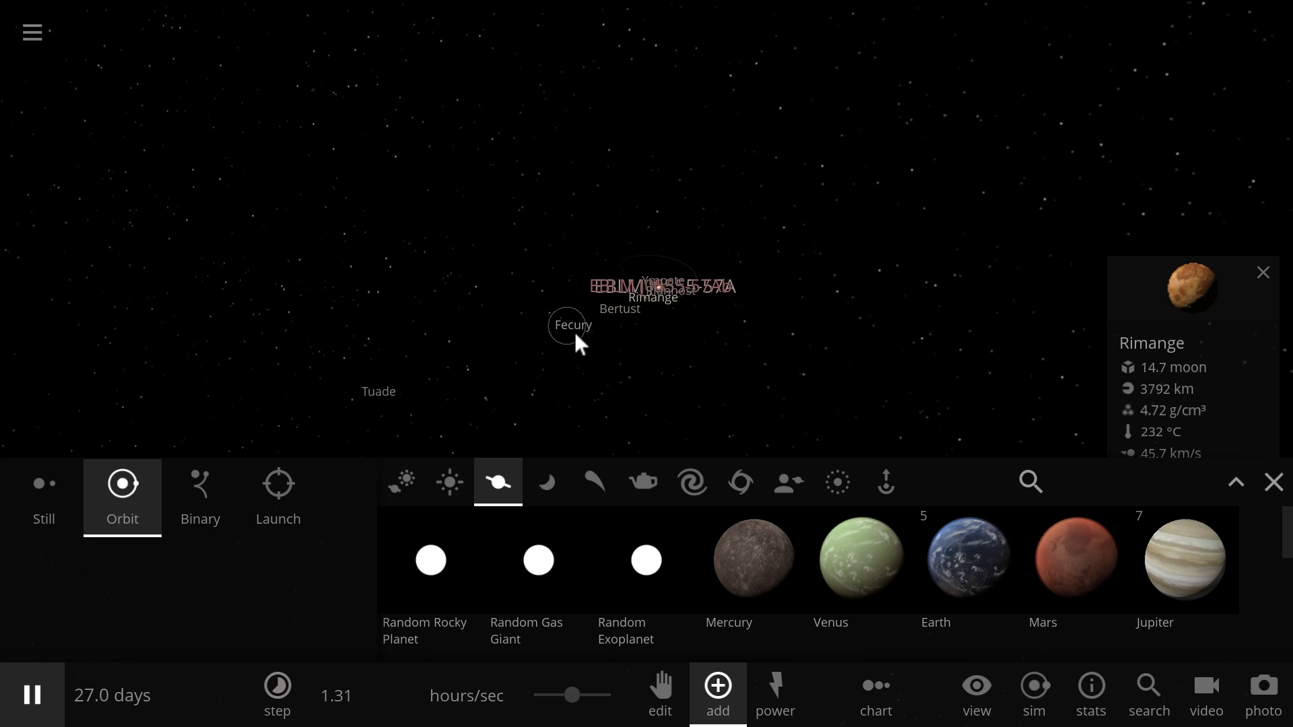
left_click(576, 334)
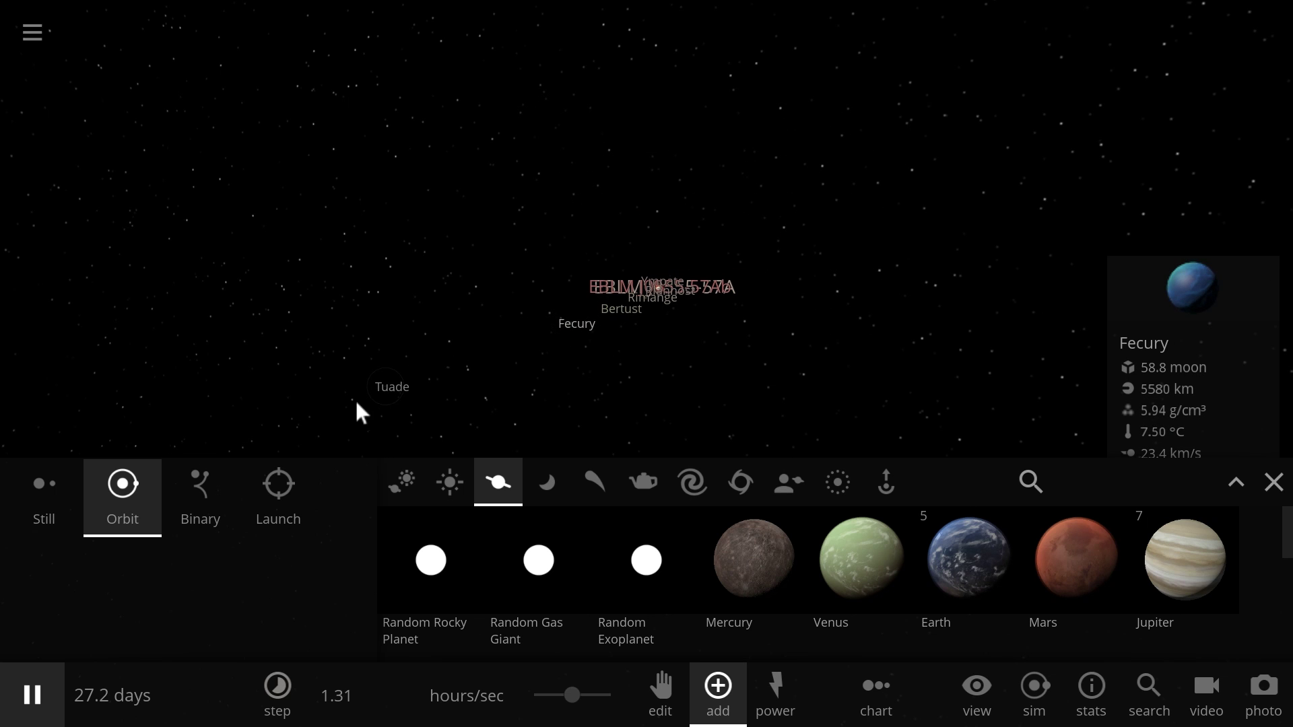
left_click(1153, 286)
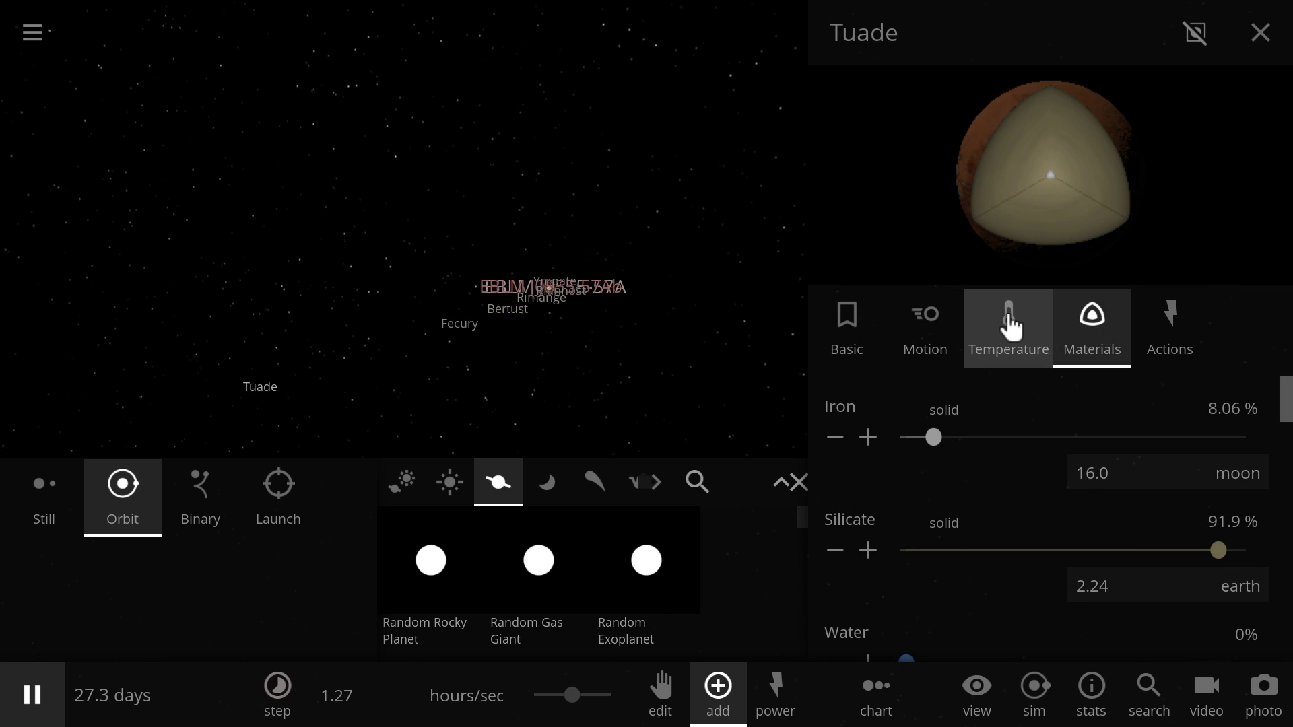
left_click(1020, 350)
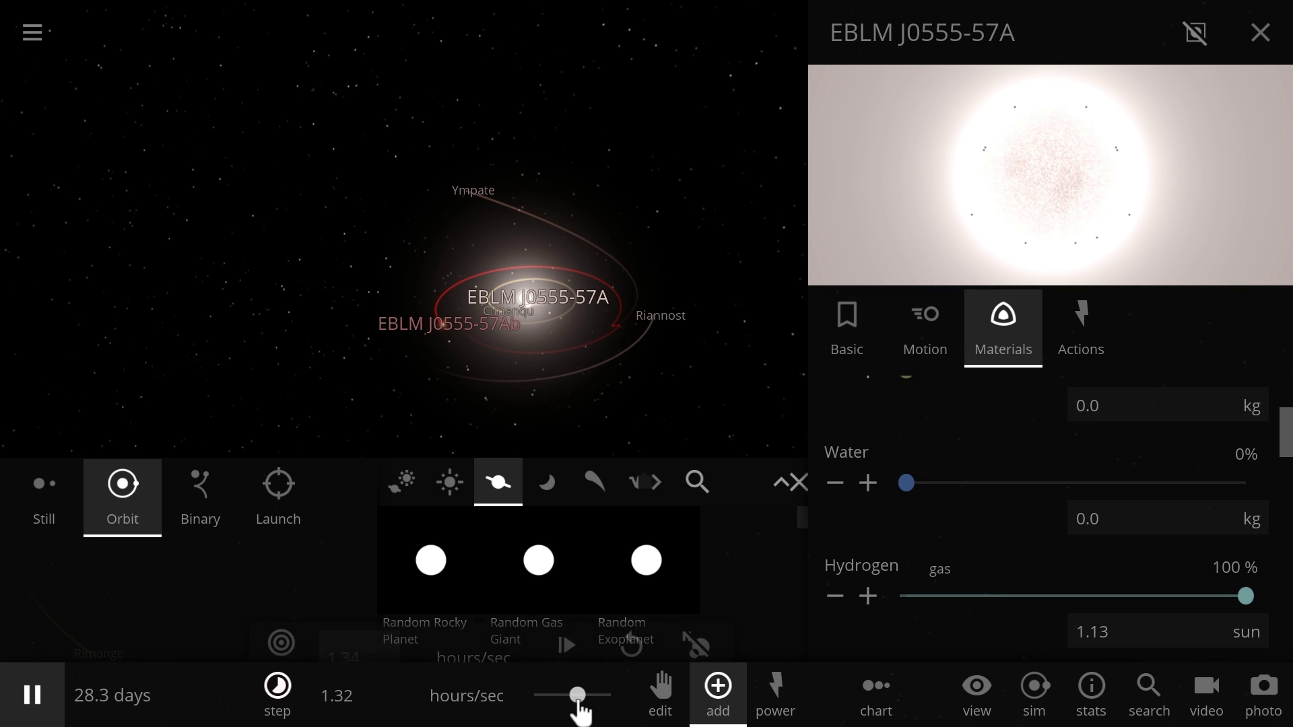
Raise the simulation speed to about 3.8 hours/sec and clear the object library and star properties from the view.
left_click_drag(578, 701, 586, 701)
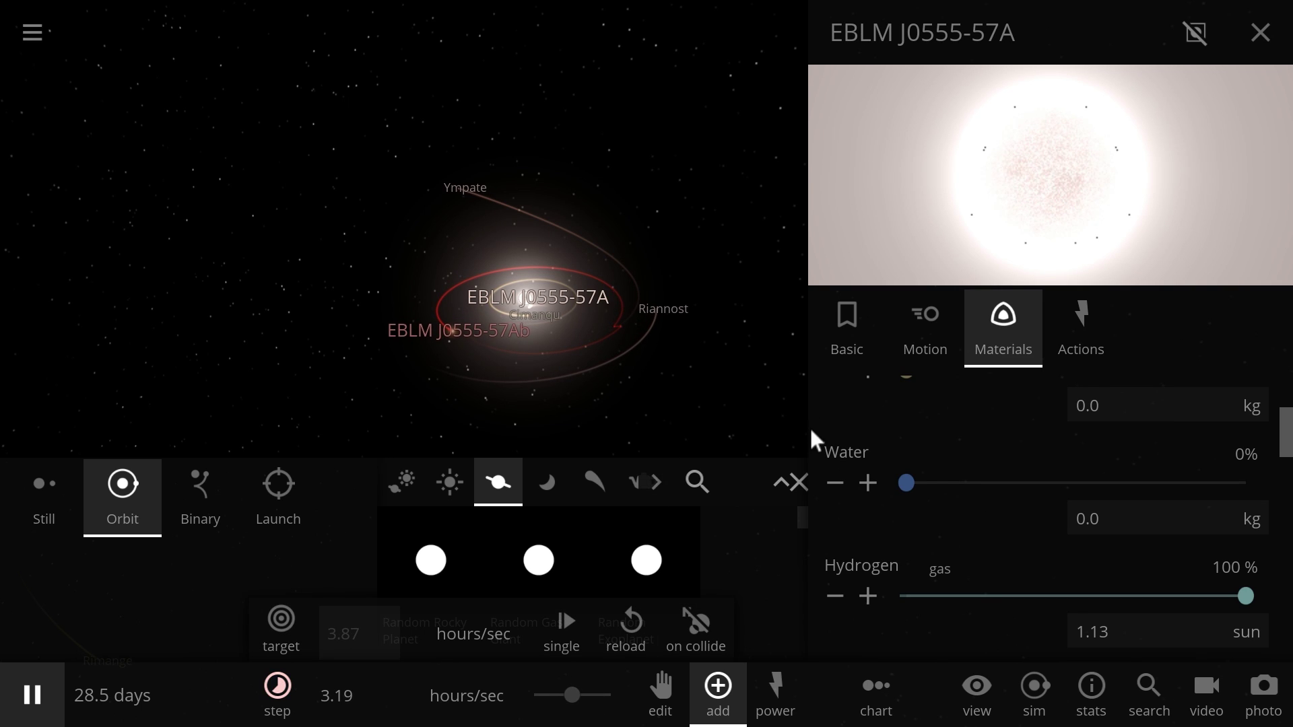
left_click(798, 491)
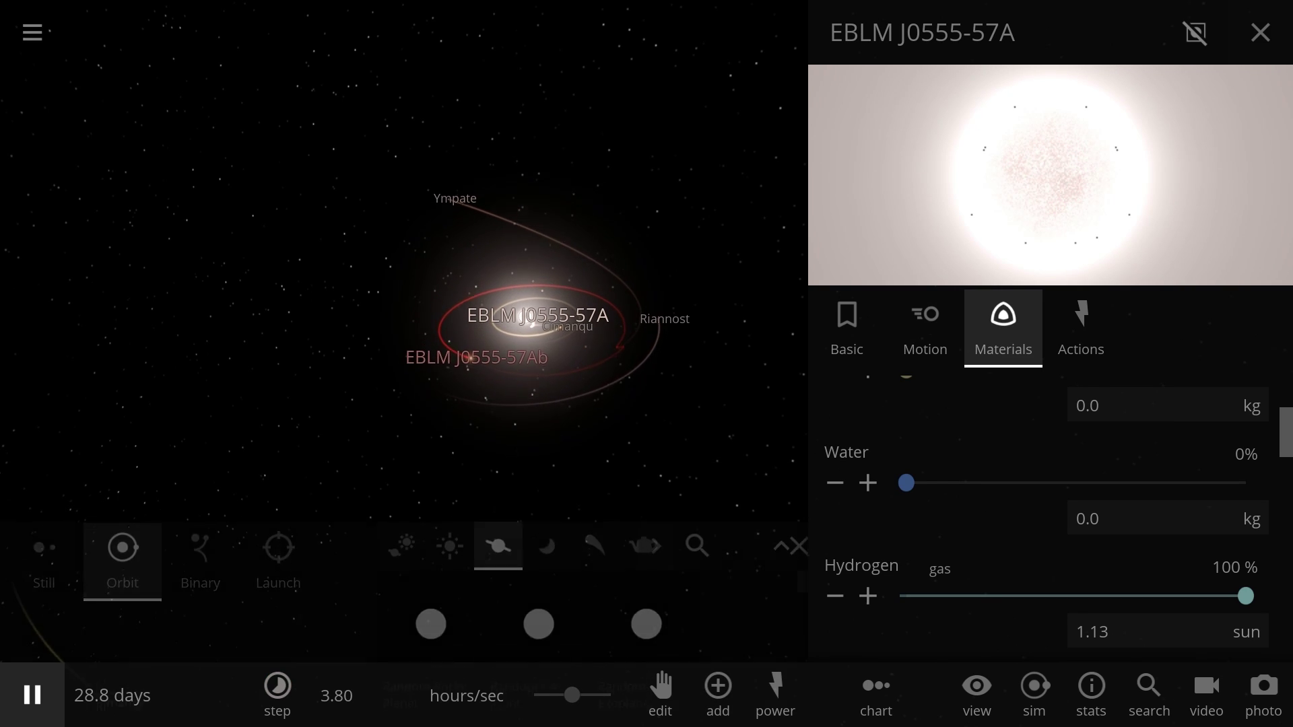
left_click(1260, 34)
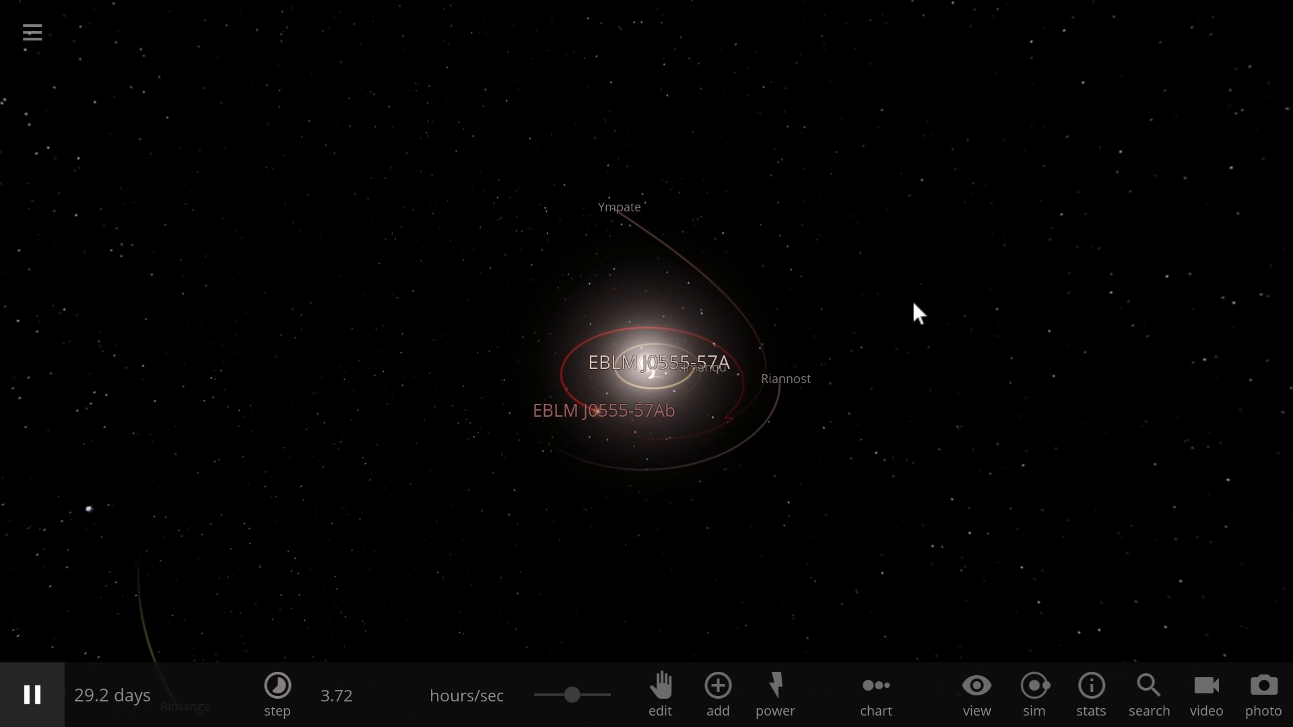
Examine Ympate's escape path and check the summaries of Ympate, EBLM J0555-57Ab and EBLM J0555-57A.
left_click(625, 200)
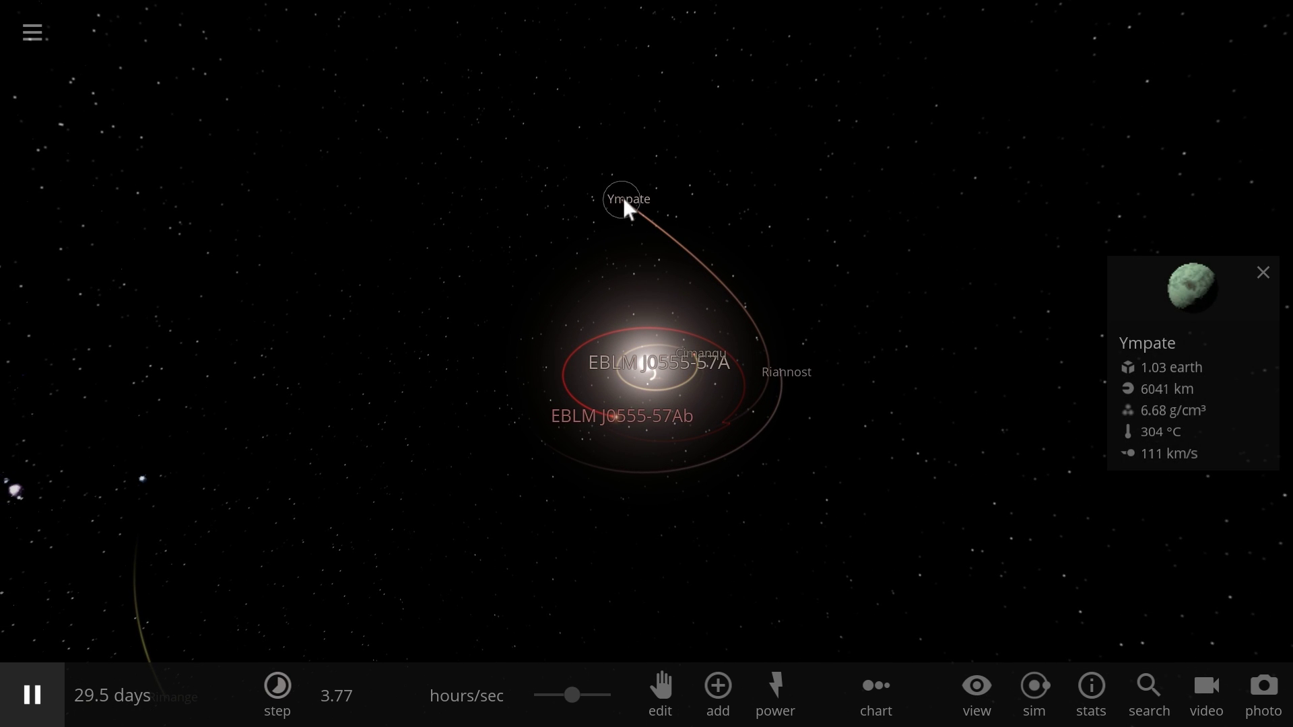
scroll(855, 416, "up", 3)
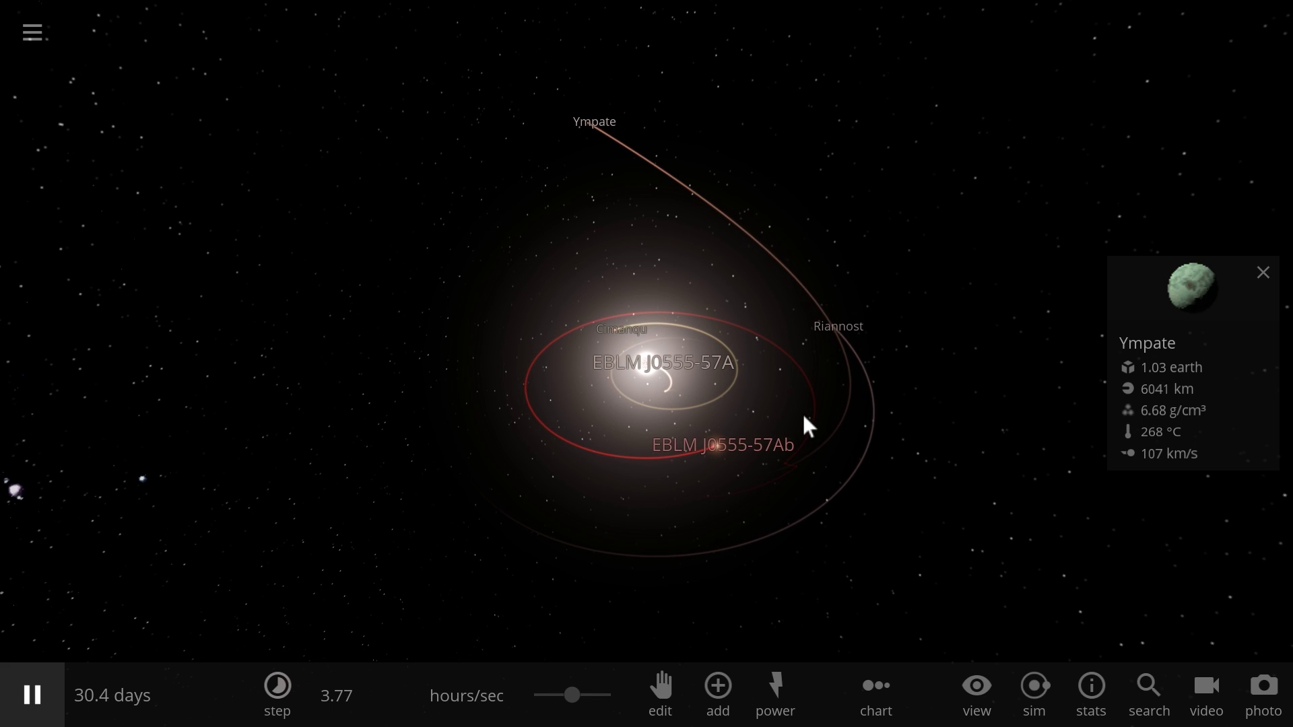
left_click(741, 448)
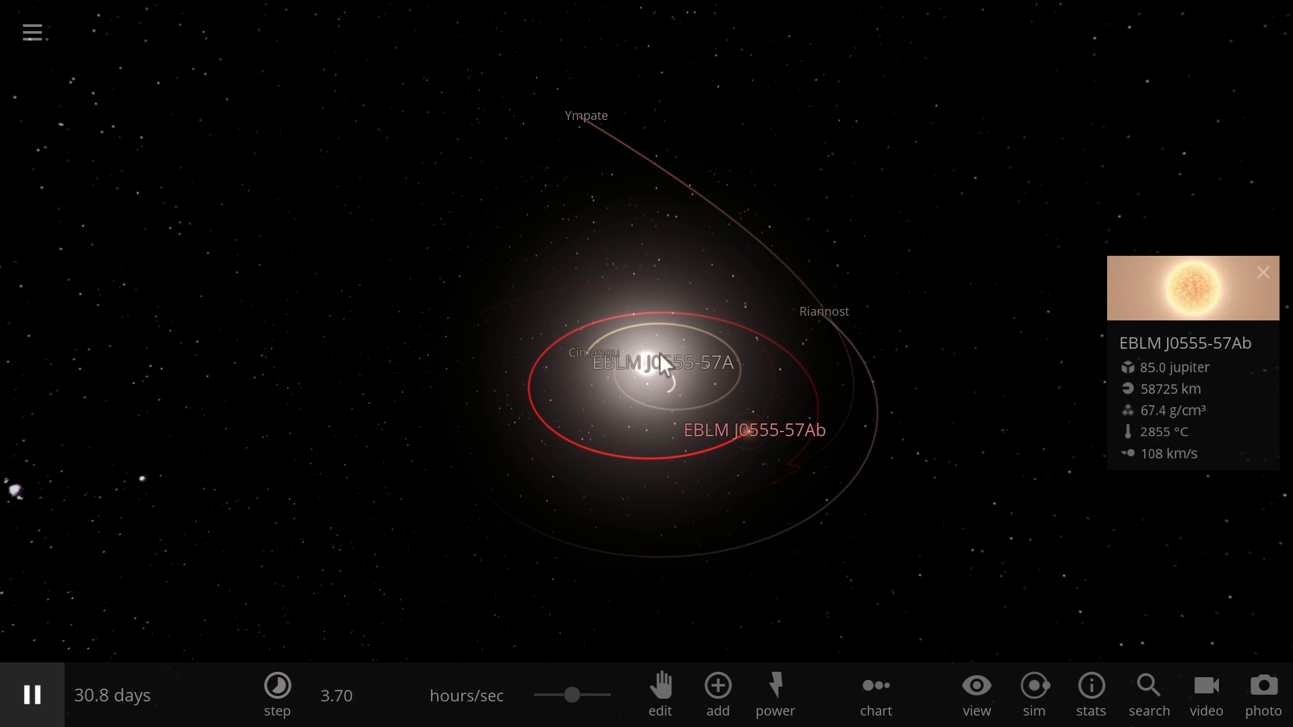
left_click(707, 391)
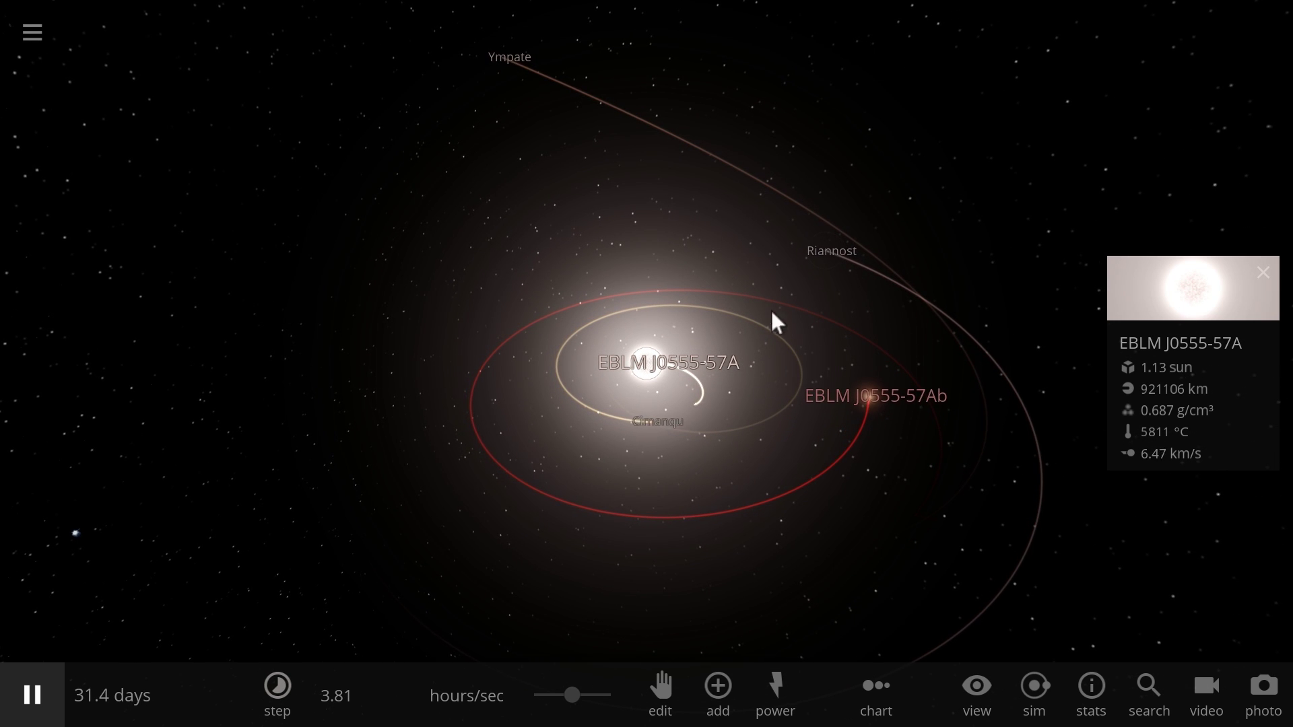
Raise the simulation speed to about 7.6 hours/sec and examine Cimanqu's orbit and summary near EBLM J0555-57A.
left_click_drag(573, 695, 591, 697)
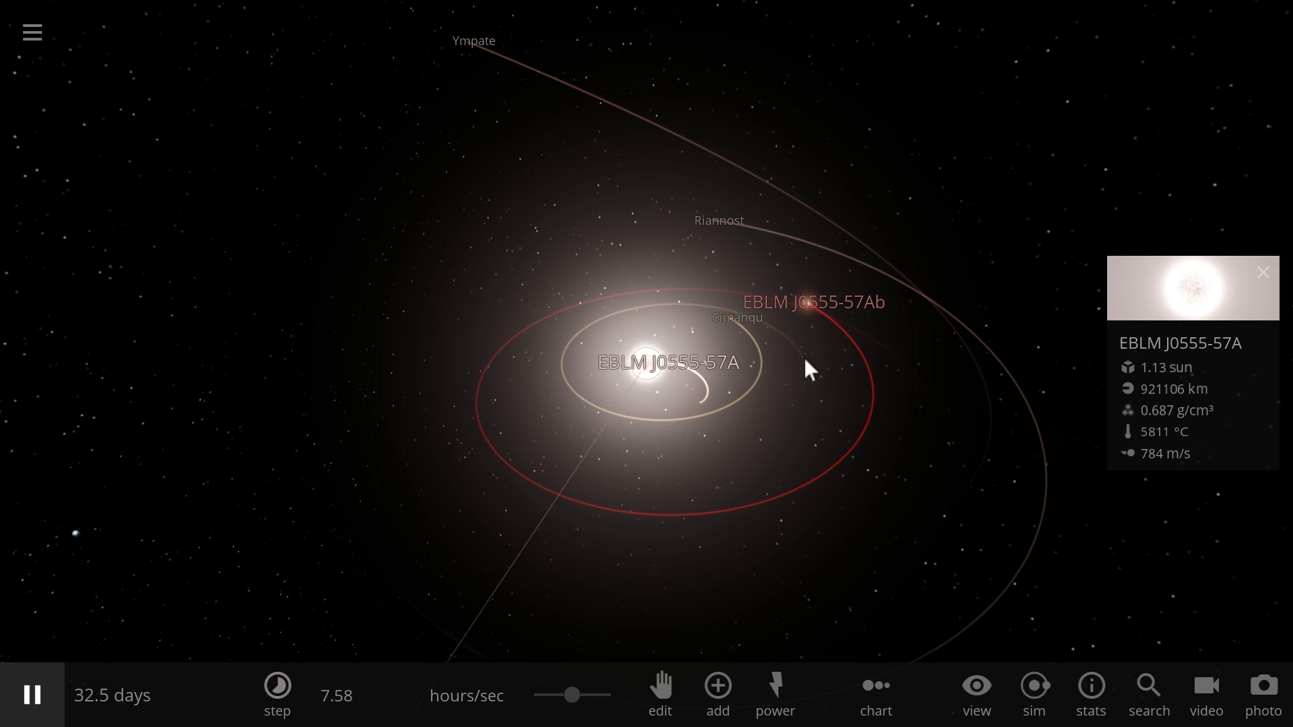
scroll(775, 353, "up", 3)
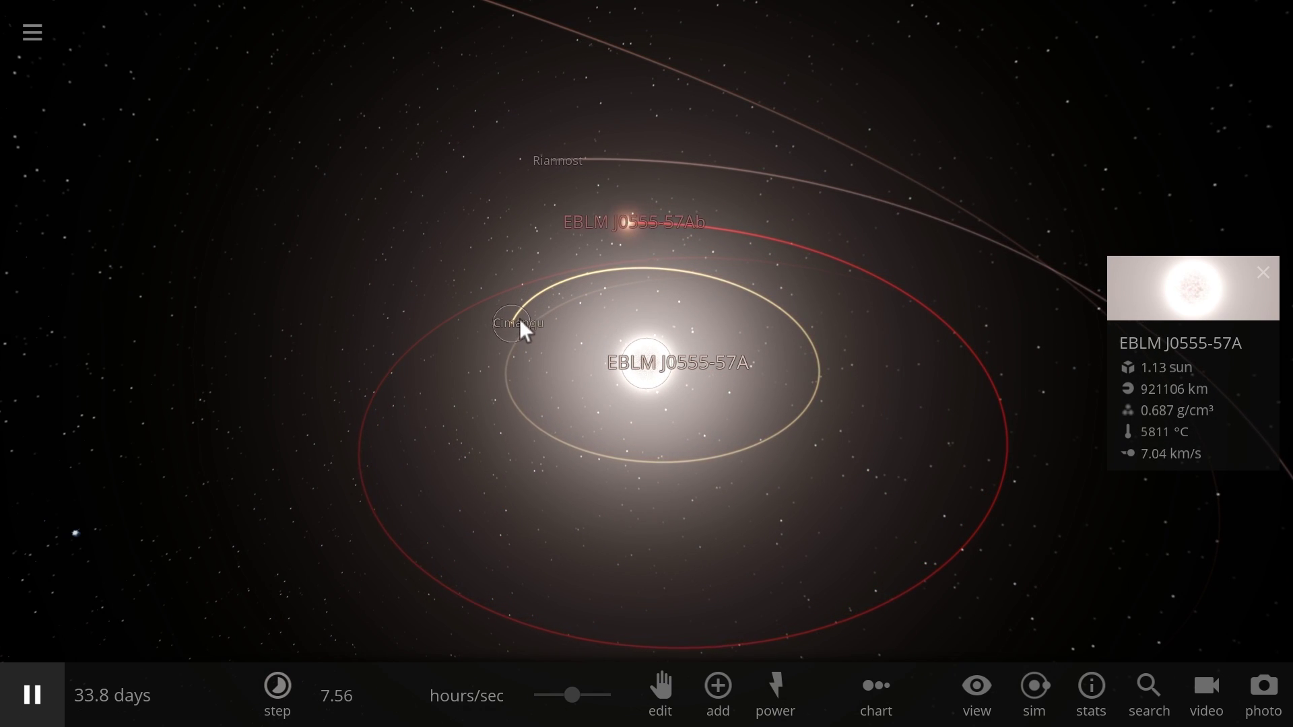
left_click(520, 324)
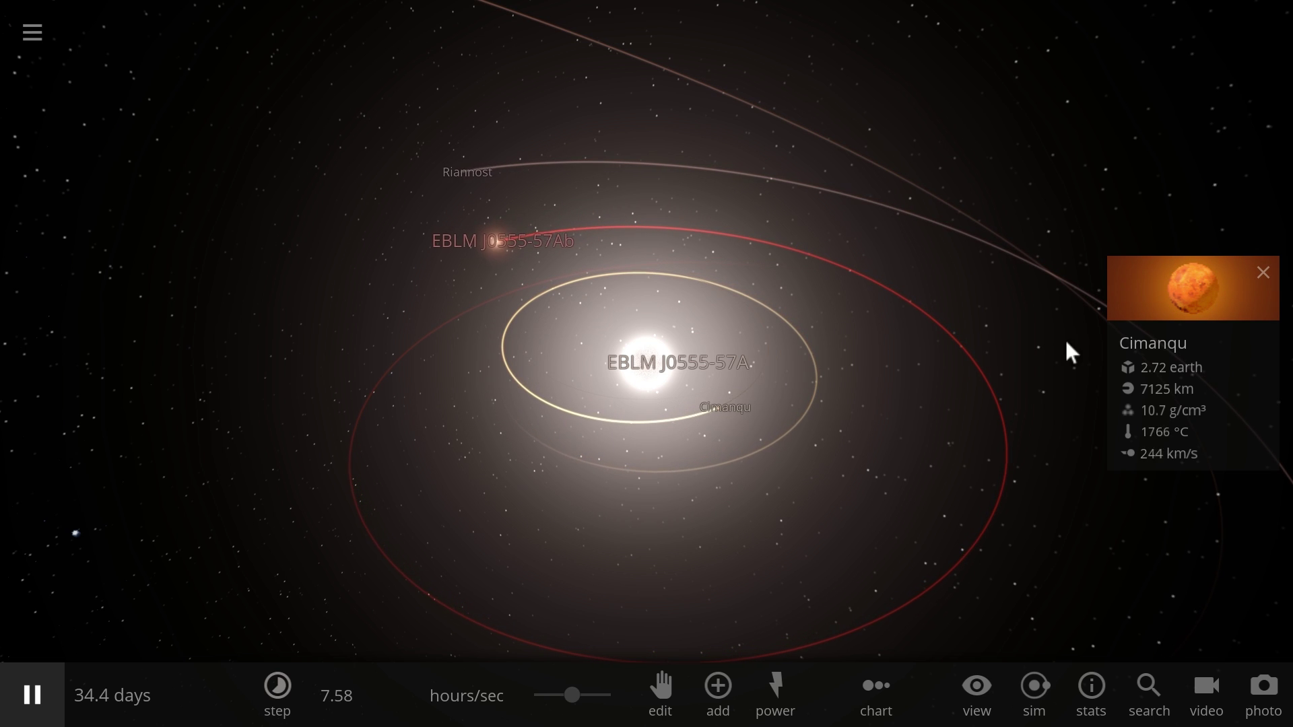
scroll(746, 331, "down", 2)
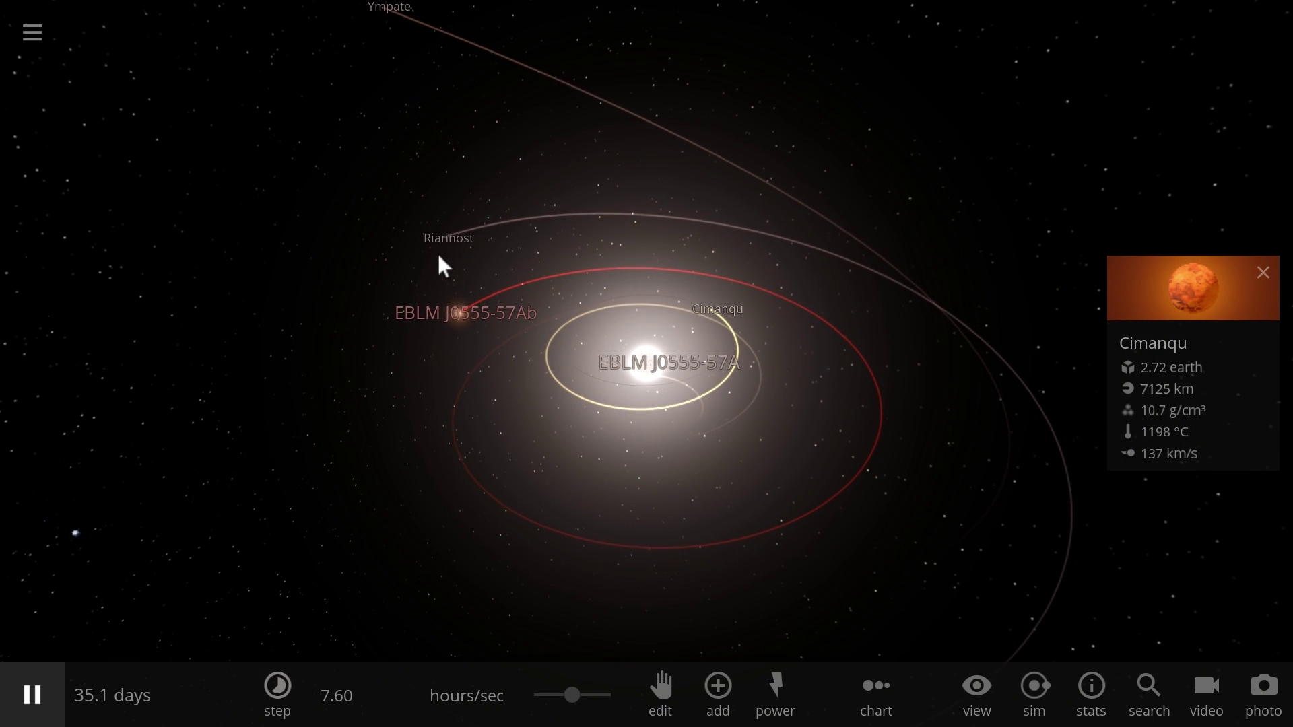
Check Riannost's summary and examine its orbit relative to EBLM J0555-57Ab, Ympate and Rimange.
left_click(428, 246)
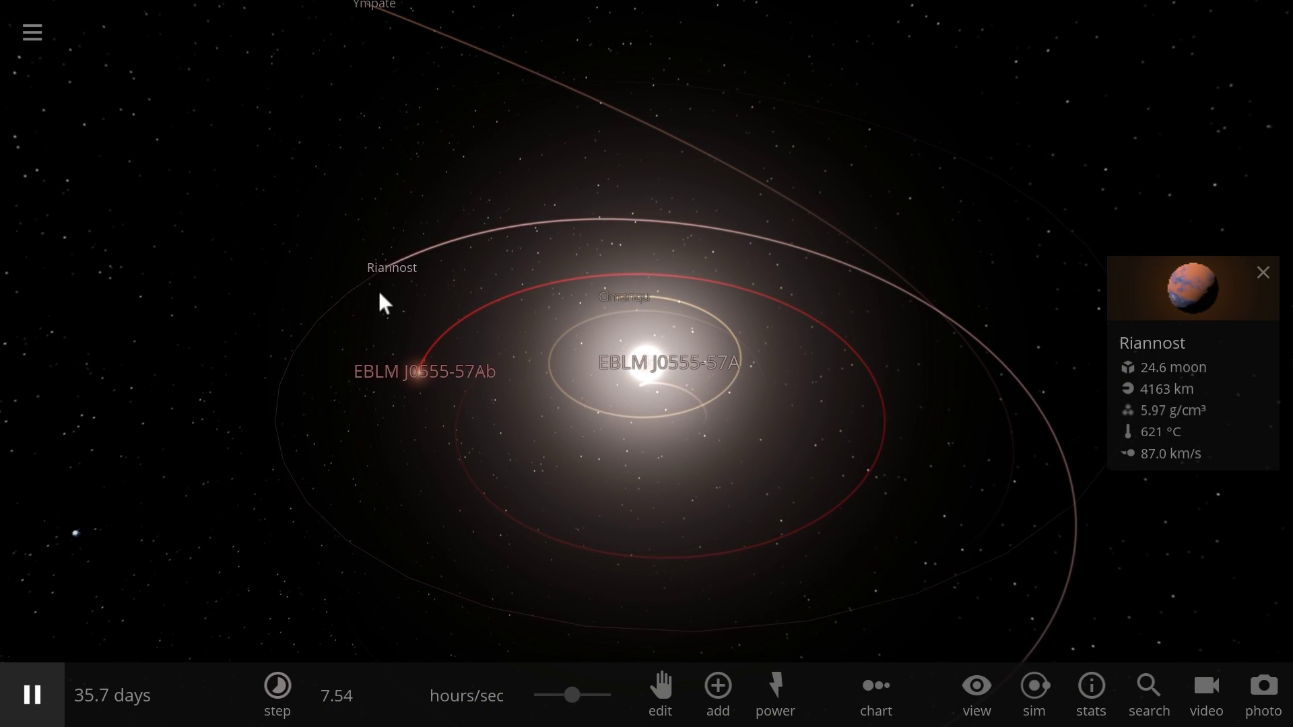
scroll(381, 296, "down", 4)
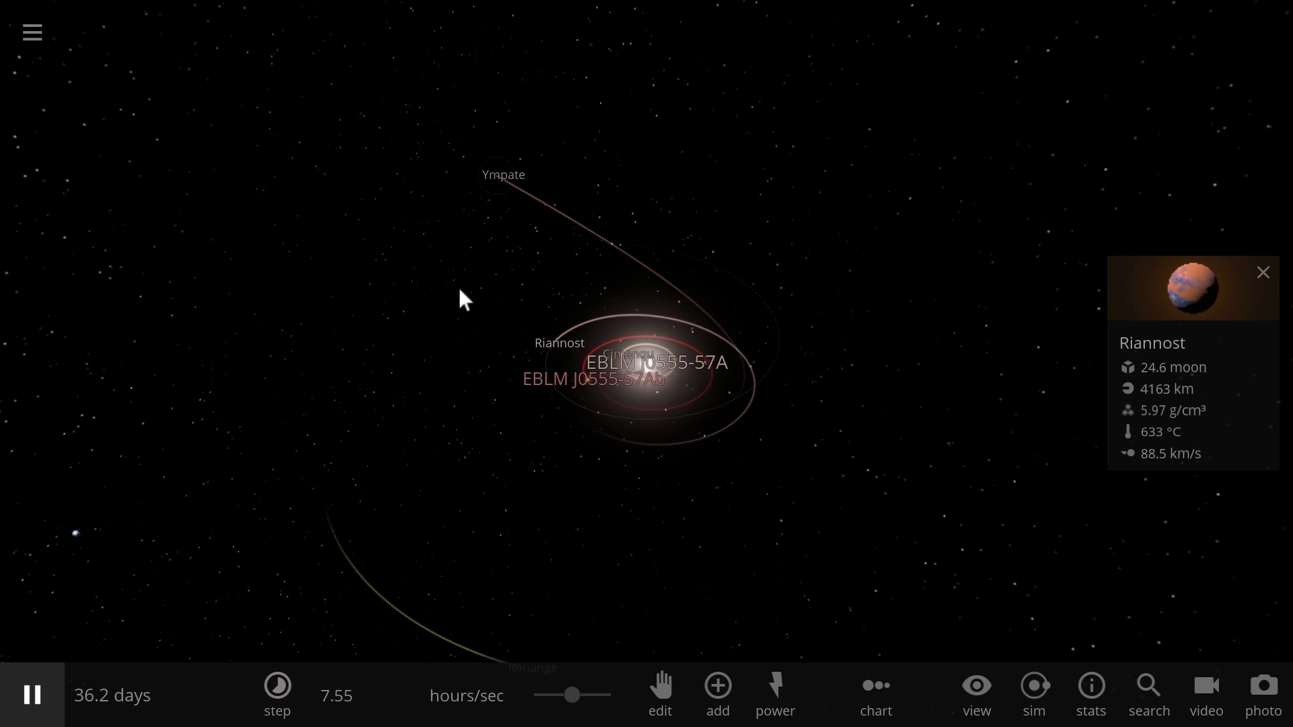
scroll(460, 296, "down", 2)
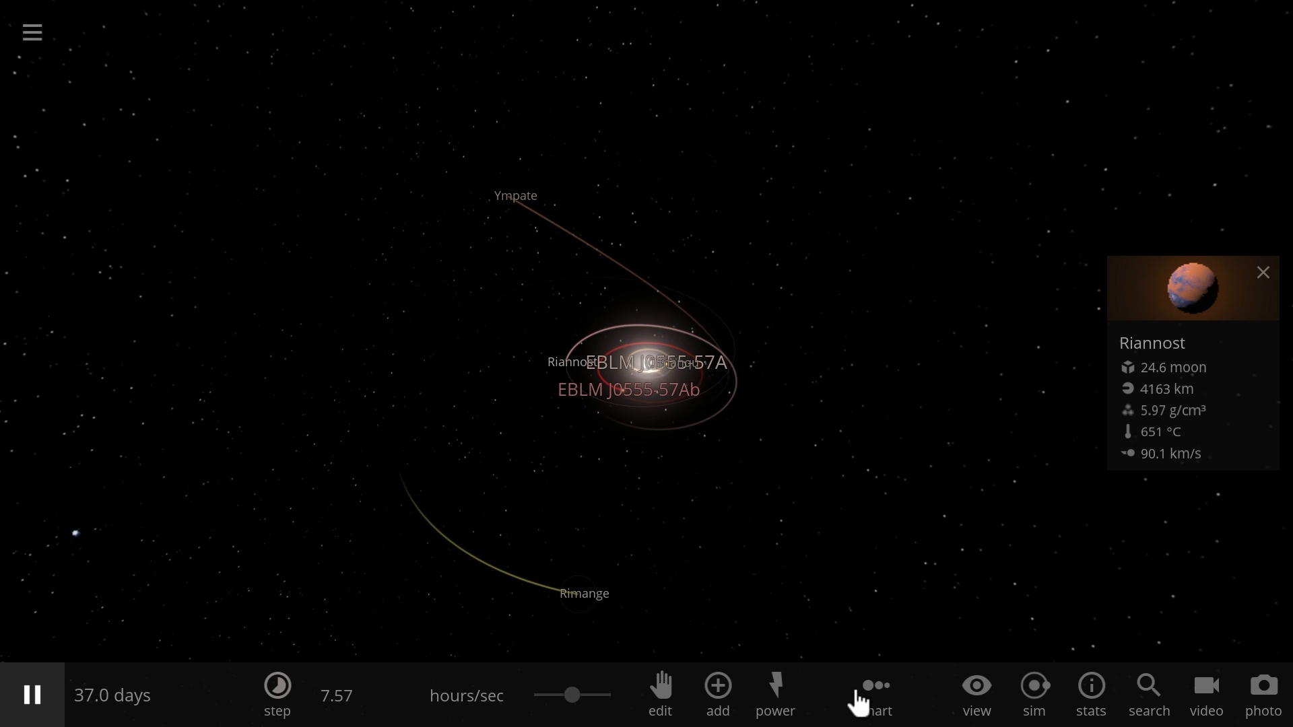
Line up all bodies in a chart and focus on EBLM J0555-57Ab beside the row of planets.
left_click(875, 700)
scroll(939, 450, "up", 10)
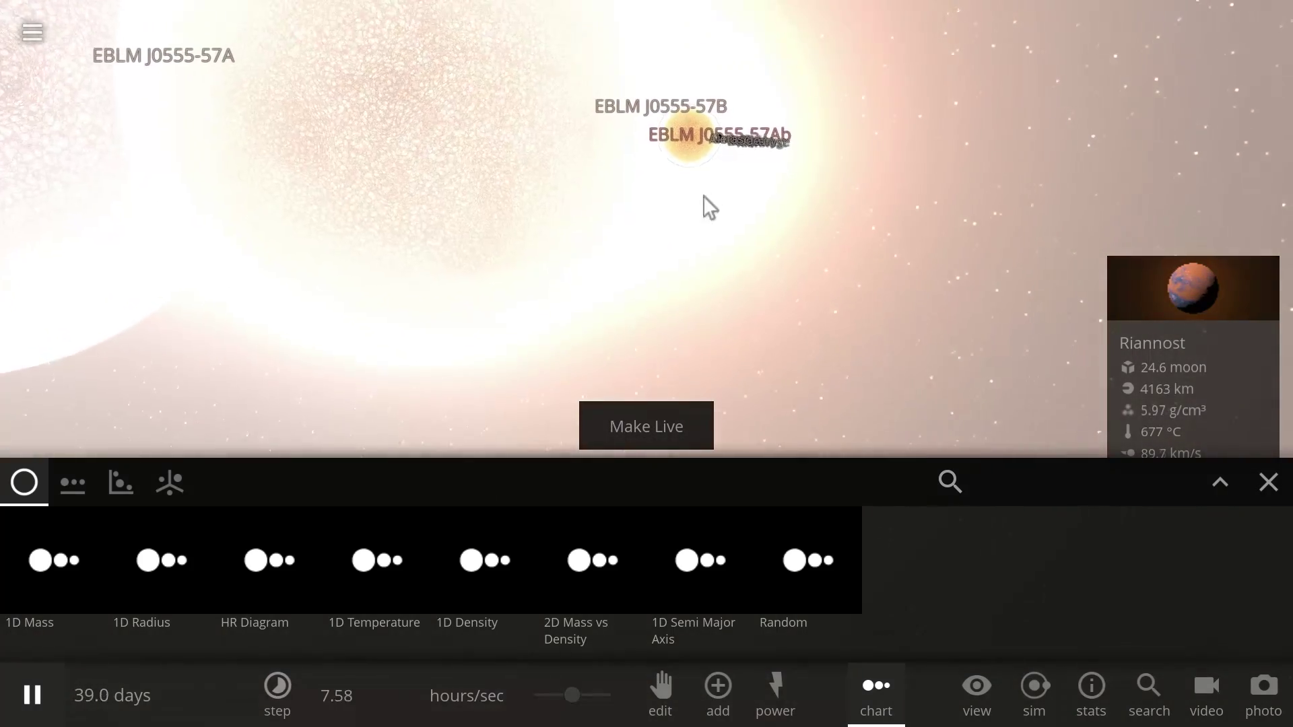
left_click(404, 127)
double_click(651, 212)
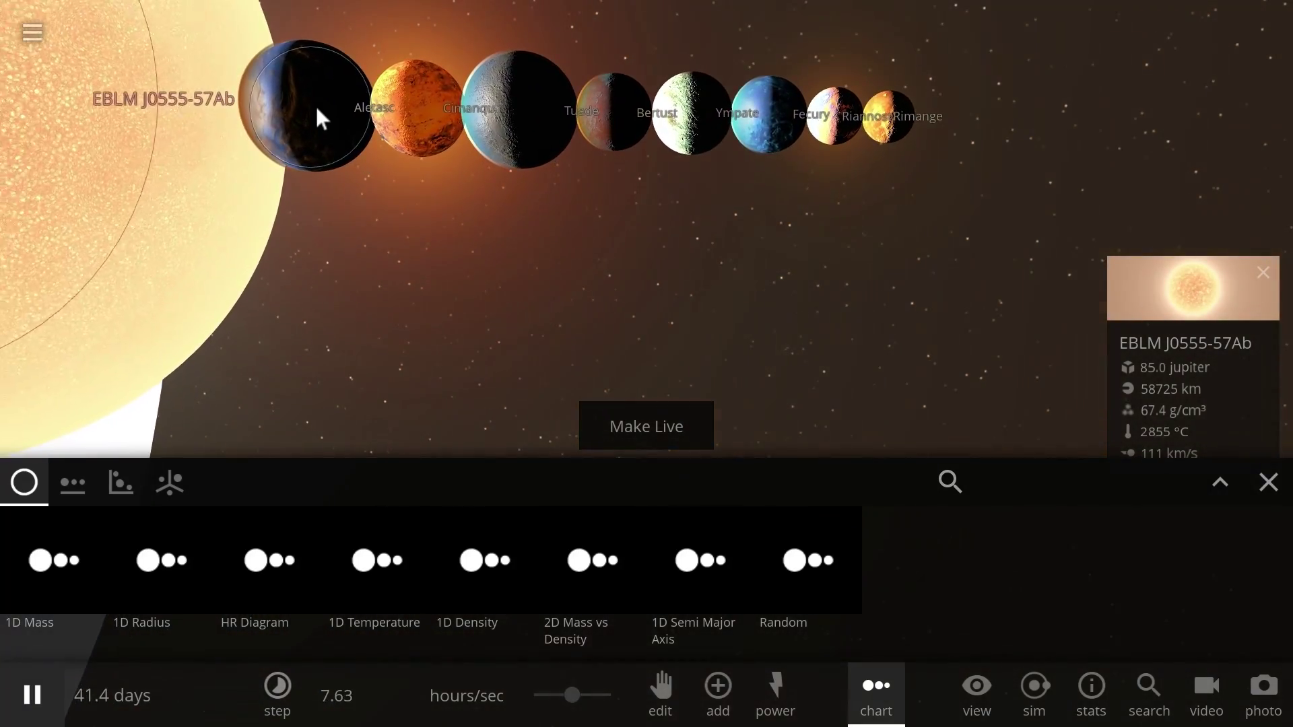
Compare the size and temperature summaries of Aletasc, Cimanqu, Tuade, Bertust and Ympate in the chart.
left_click(315, 104)
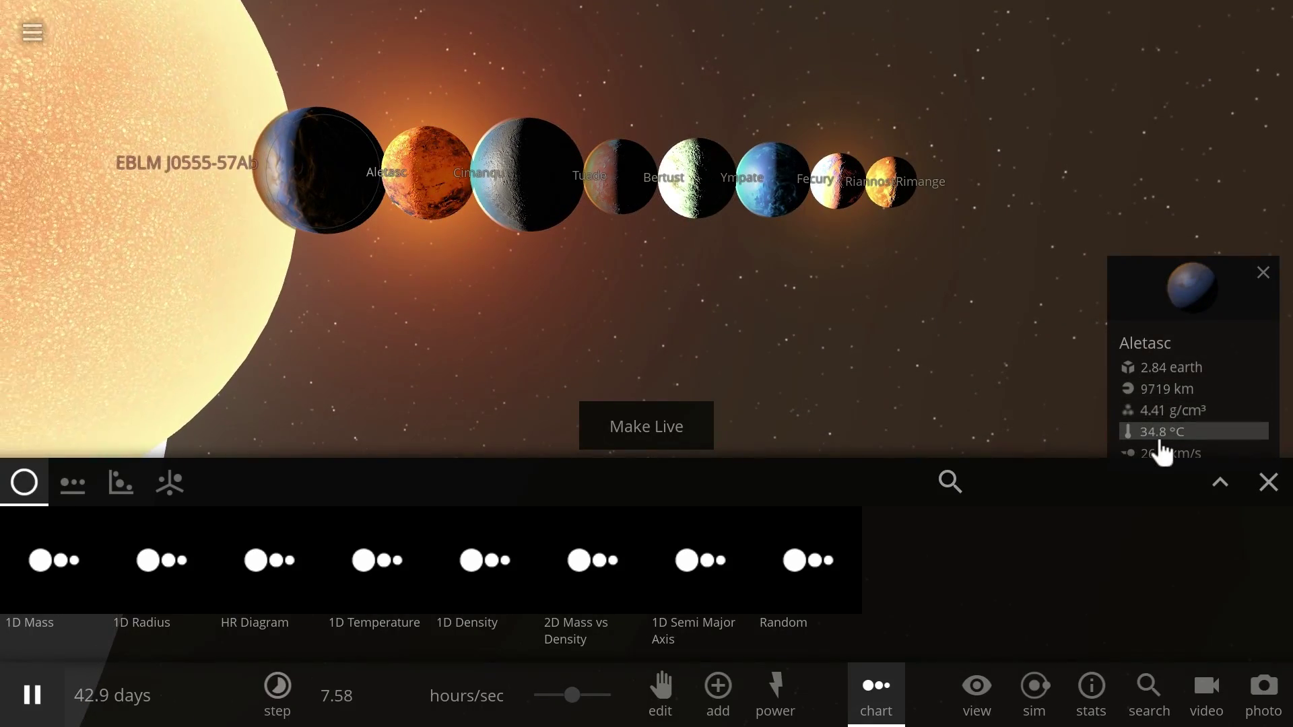
left_click(433, 162)
left_click(512, 166)
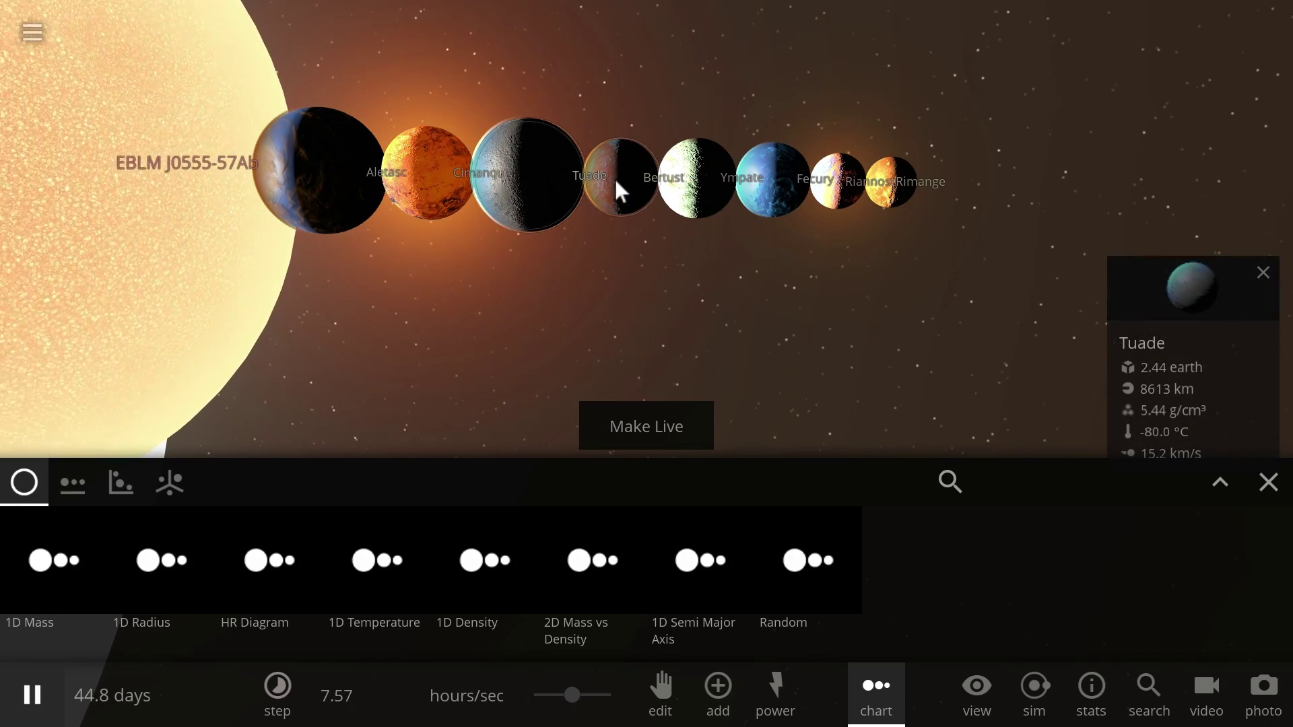
left_click(640, 178)
left_click(781, 179)
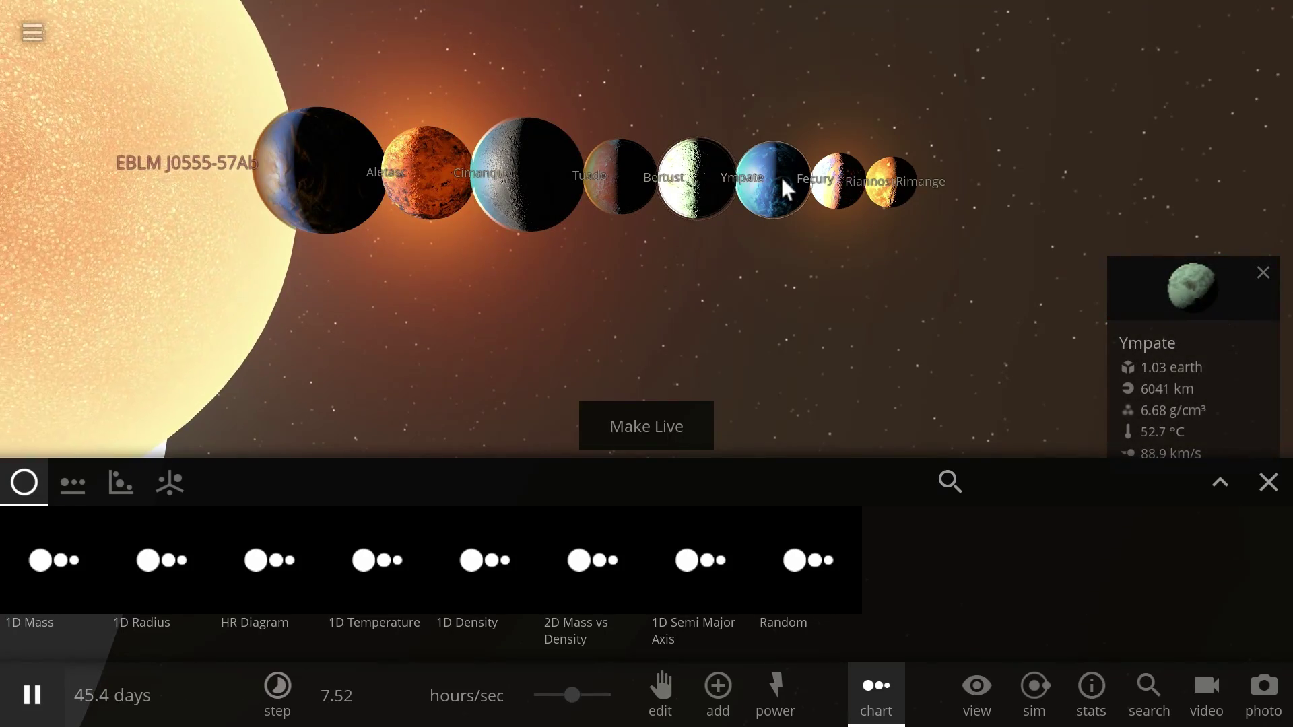
Compare the summaries of Fecury and Riannost, recheck Aletasc in the chart, and dismiss its summary.
left_click(848, 180)
left_click(866, 179)
left_click(890, 178)
left_click(840, 183)
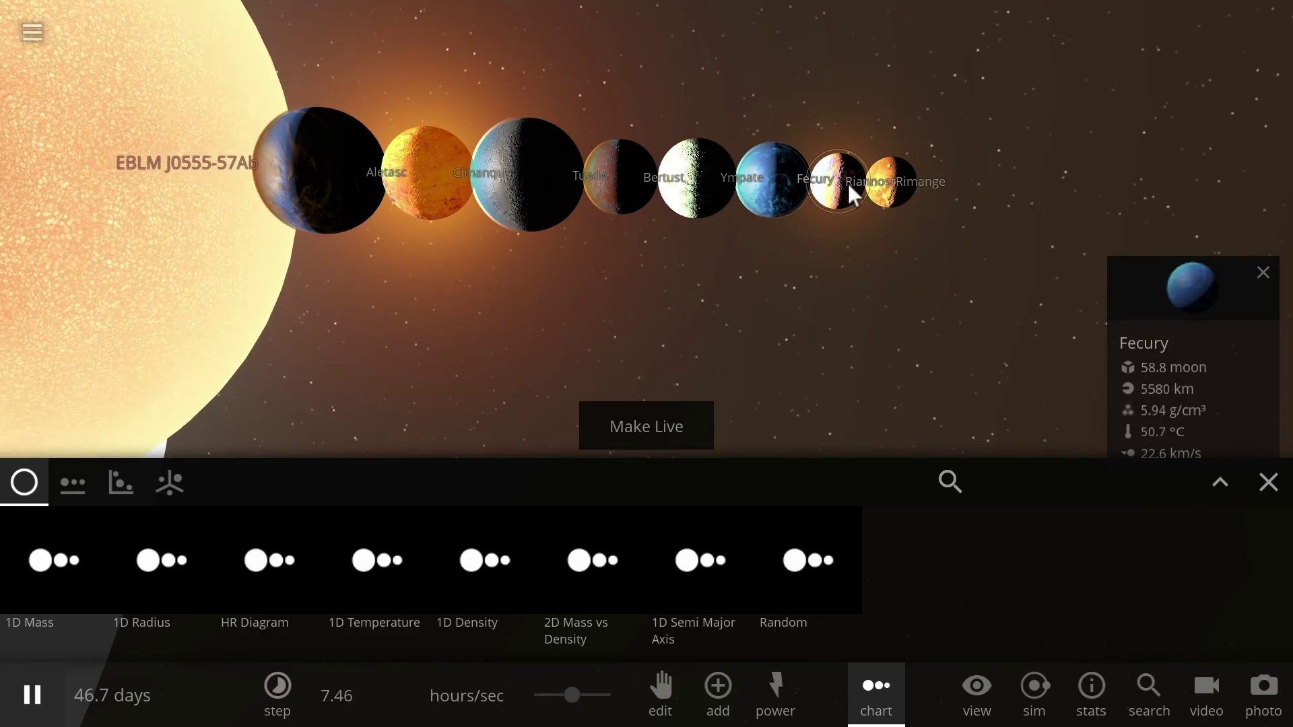
left_click(849, 185)
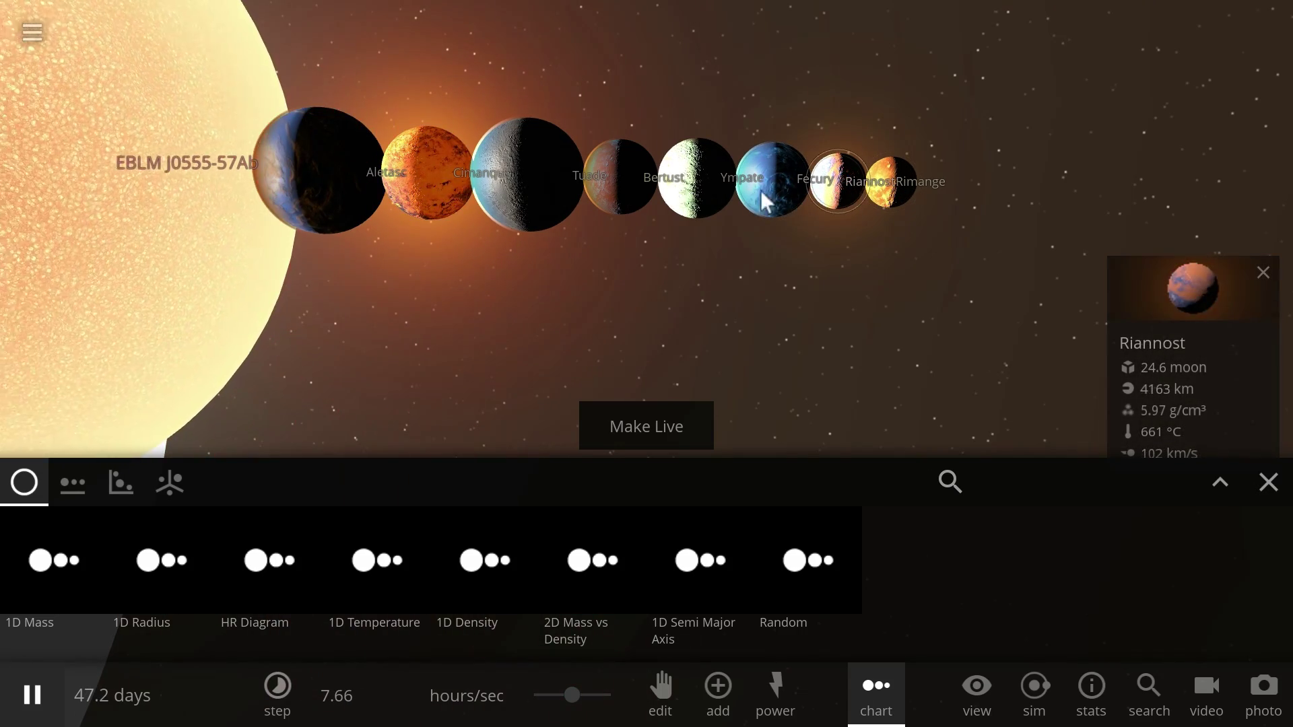
left_click(315, 188)
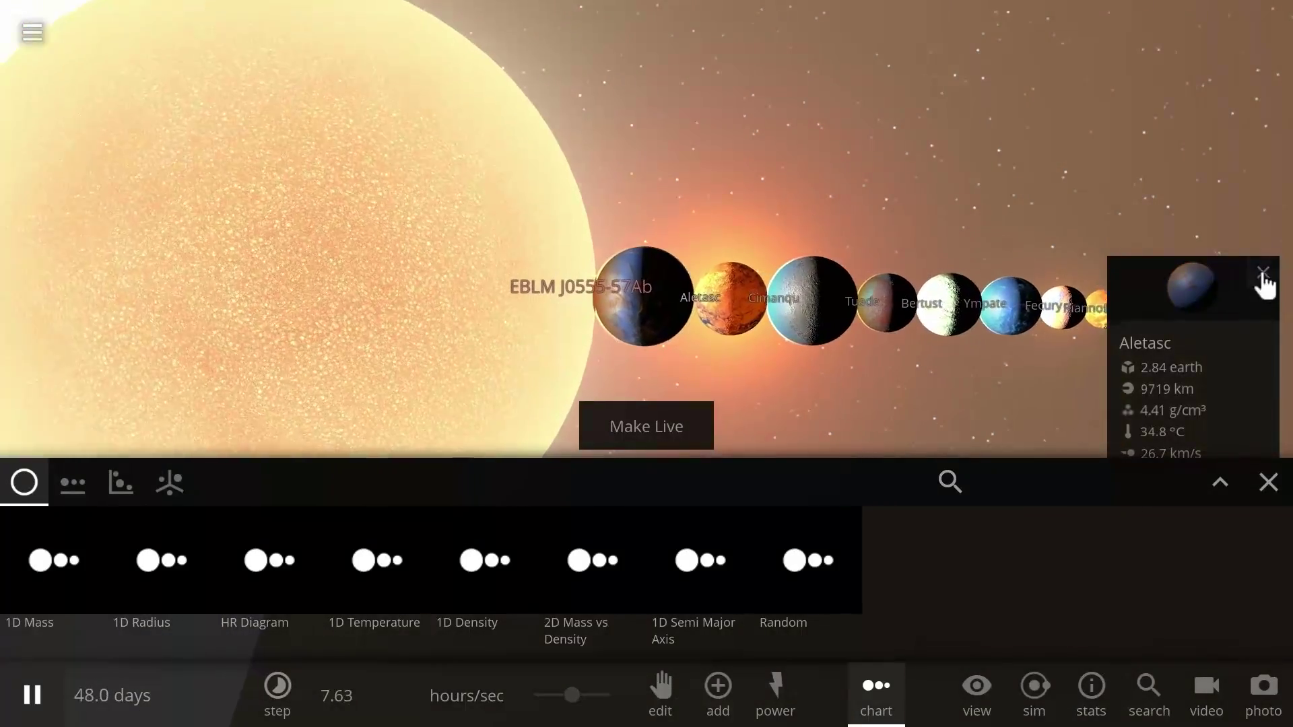
left_click(1263, 273)
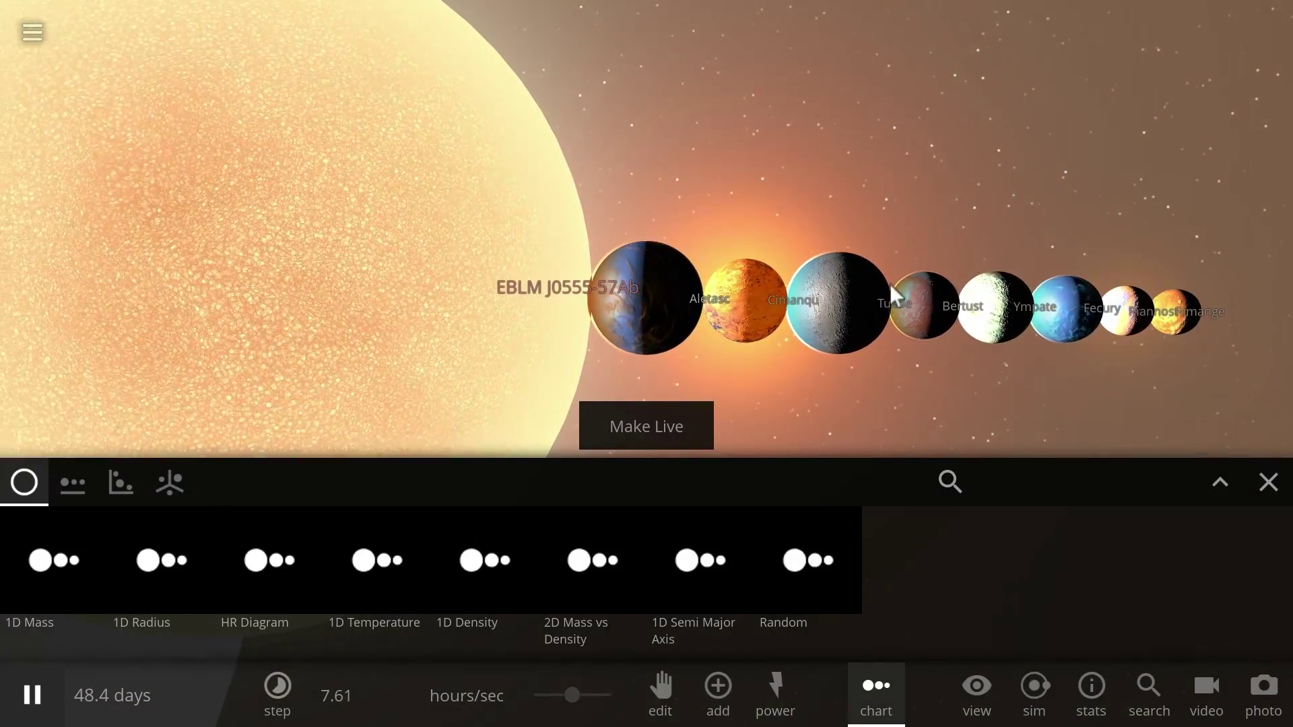
Return from the chart to the live simulation and focus on EBLM J0555-57A with its surrounding planets.
left_click(670, 437)
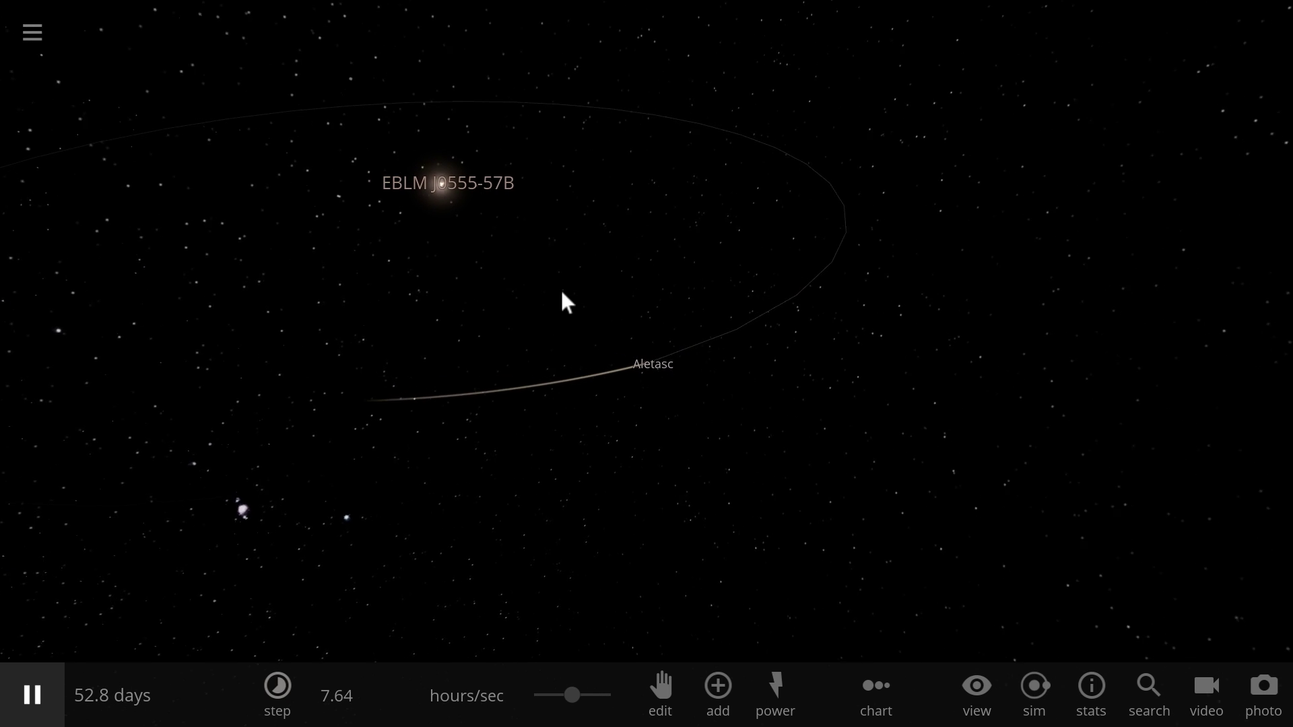
right_click_drag(562, 292, 686, 297)
right_click_drag(901, 305, 979, 237)
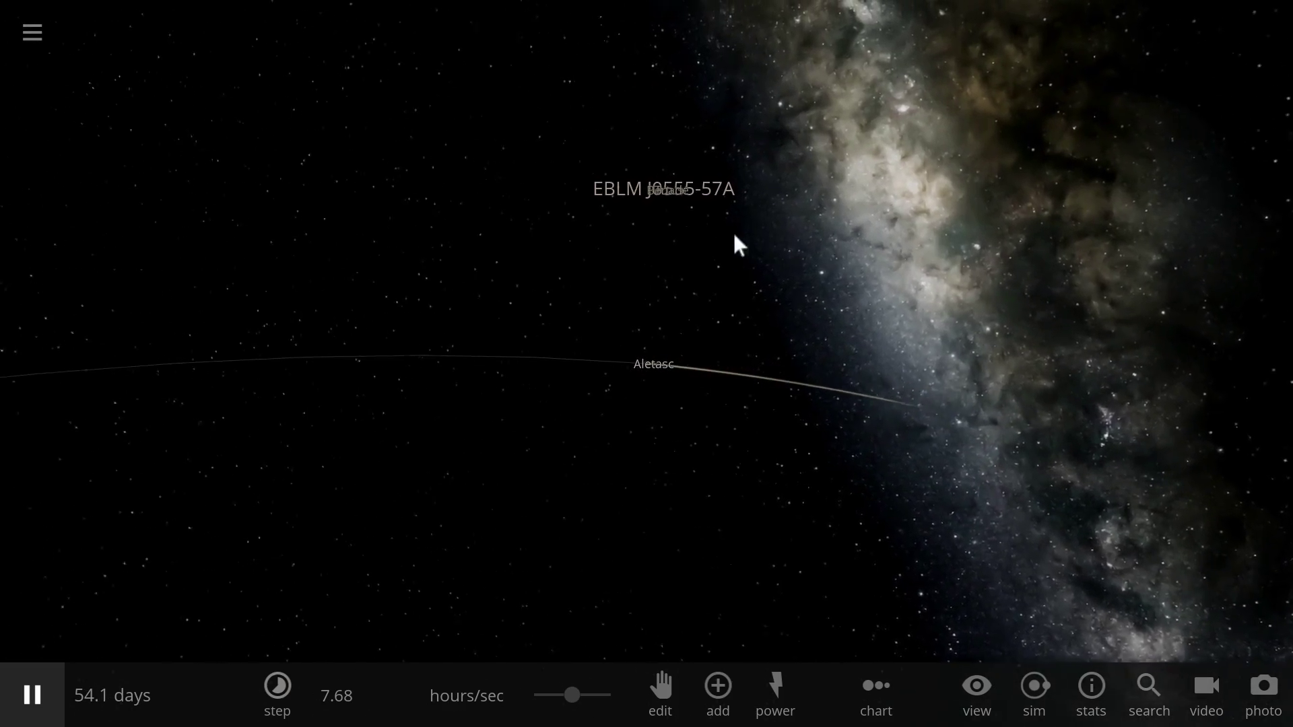
double_click(705, 191)
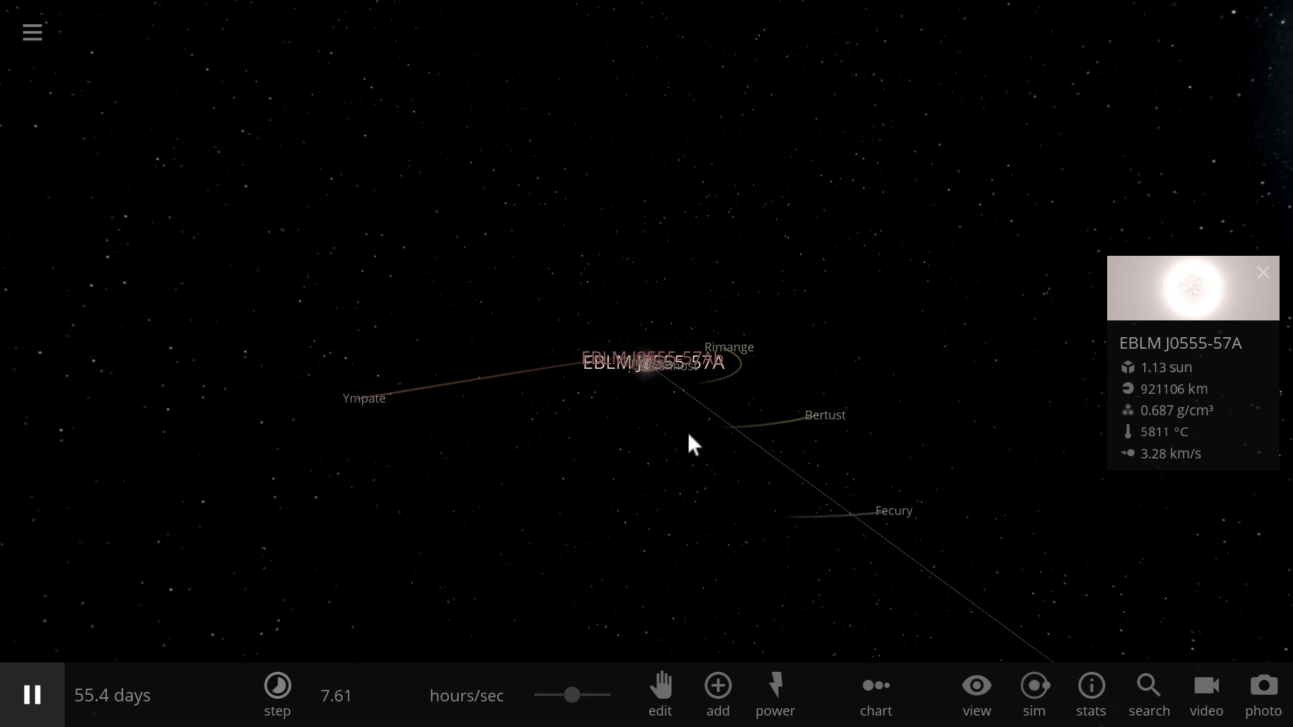
left_click_drag(692, 446, 633, 456)
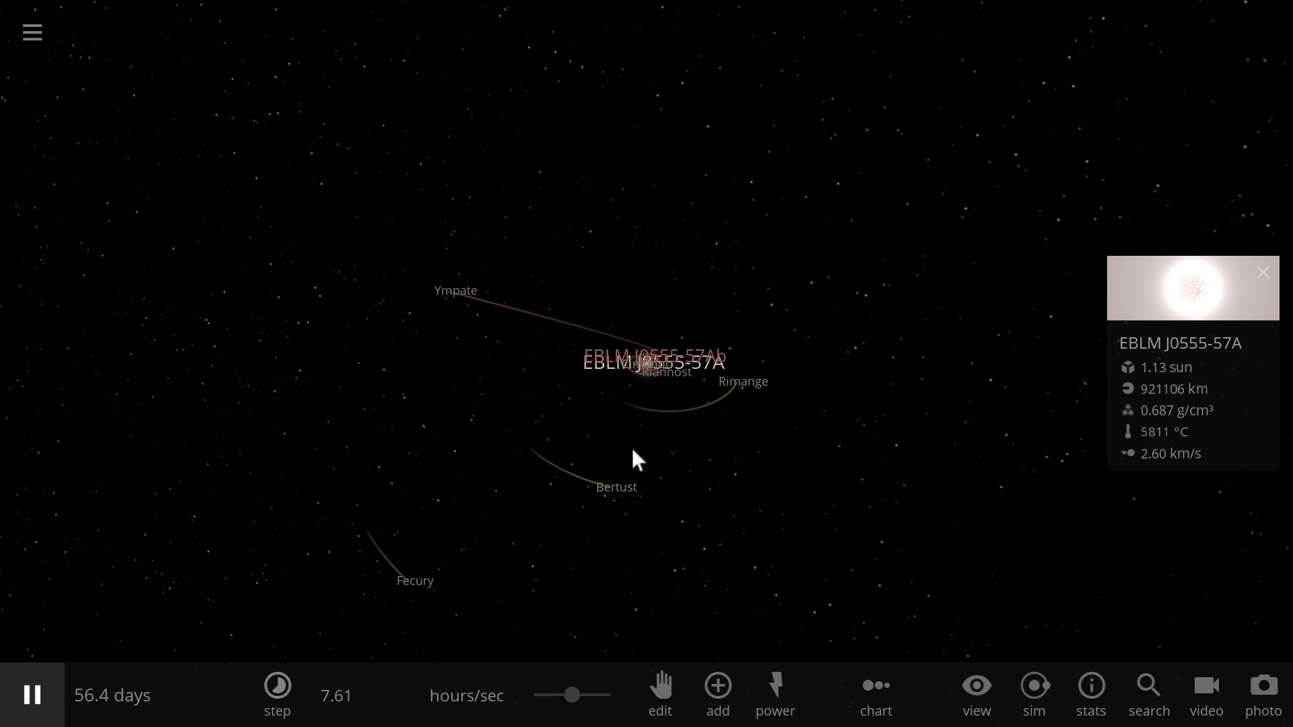
Show the habitable zone around EBLM J0555-57A.
left_click(978, 694)
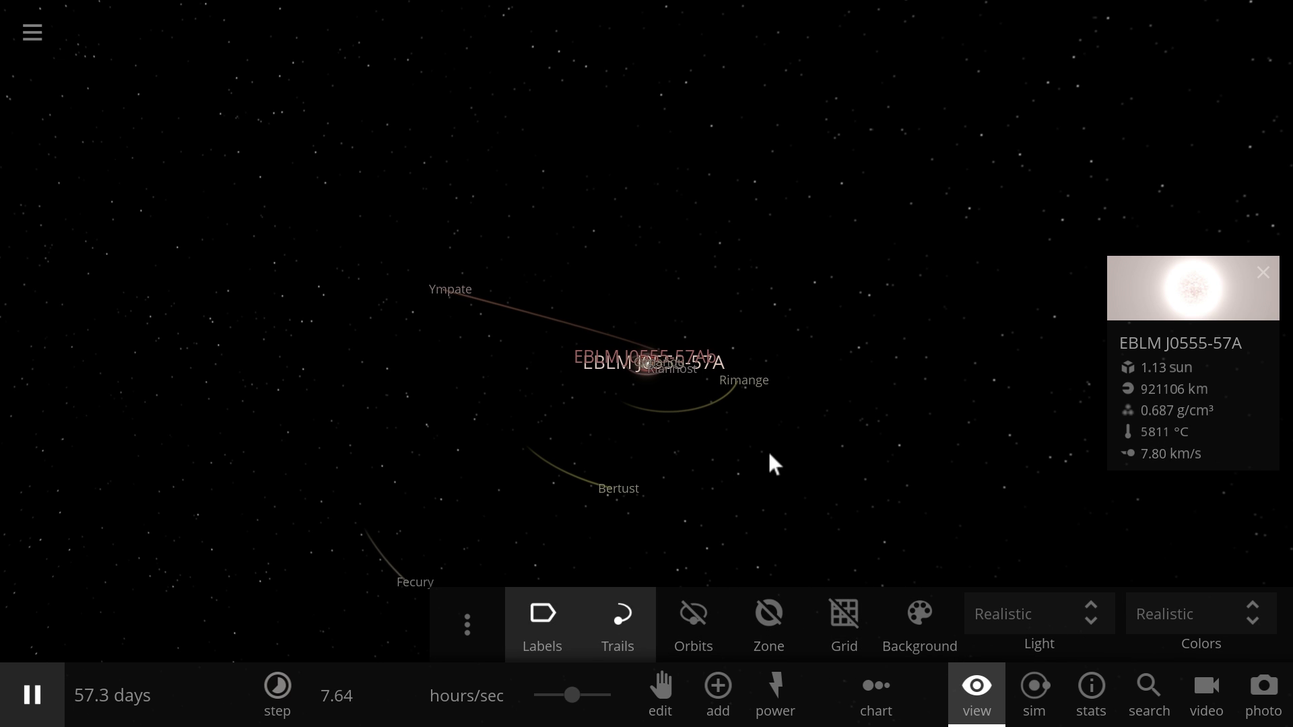
left_click_drag(762, 453, 708, 516)
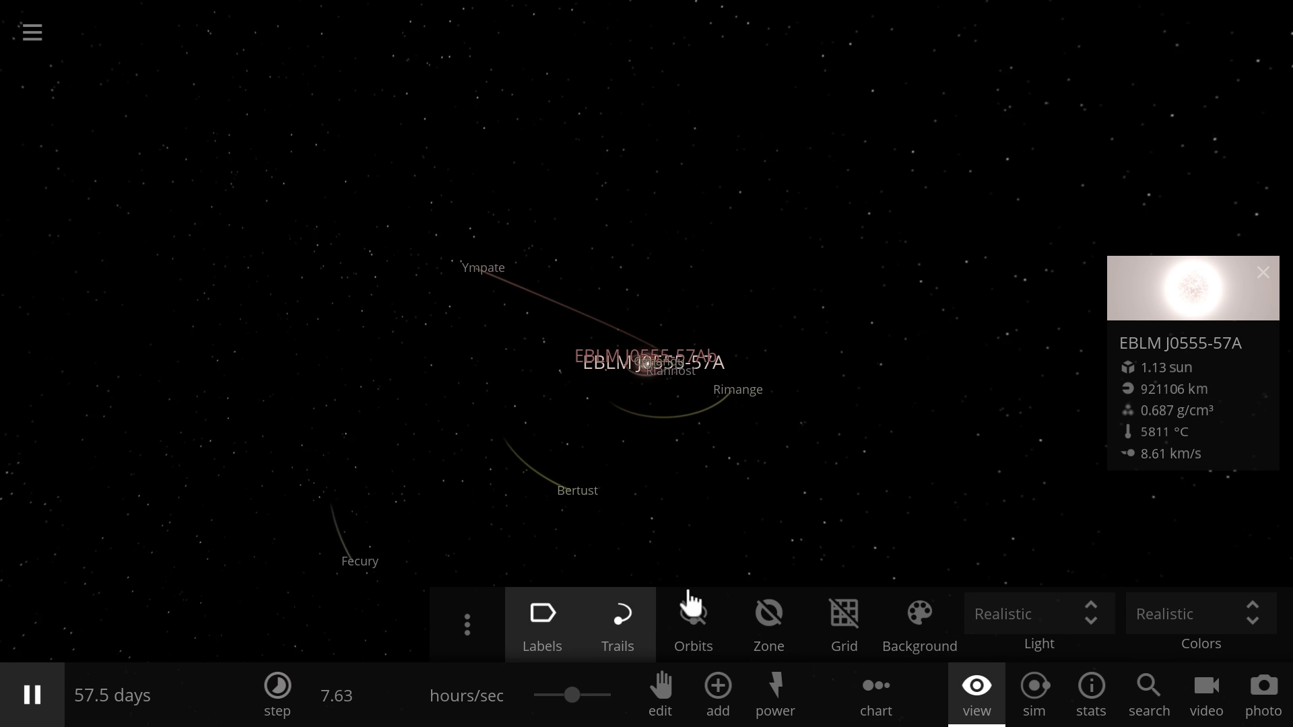
left_click(770, 619)
left_click_drag(705, 447, 524, 410)
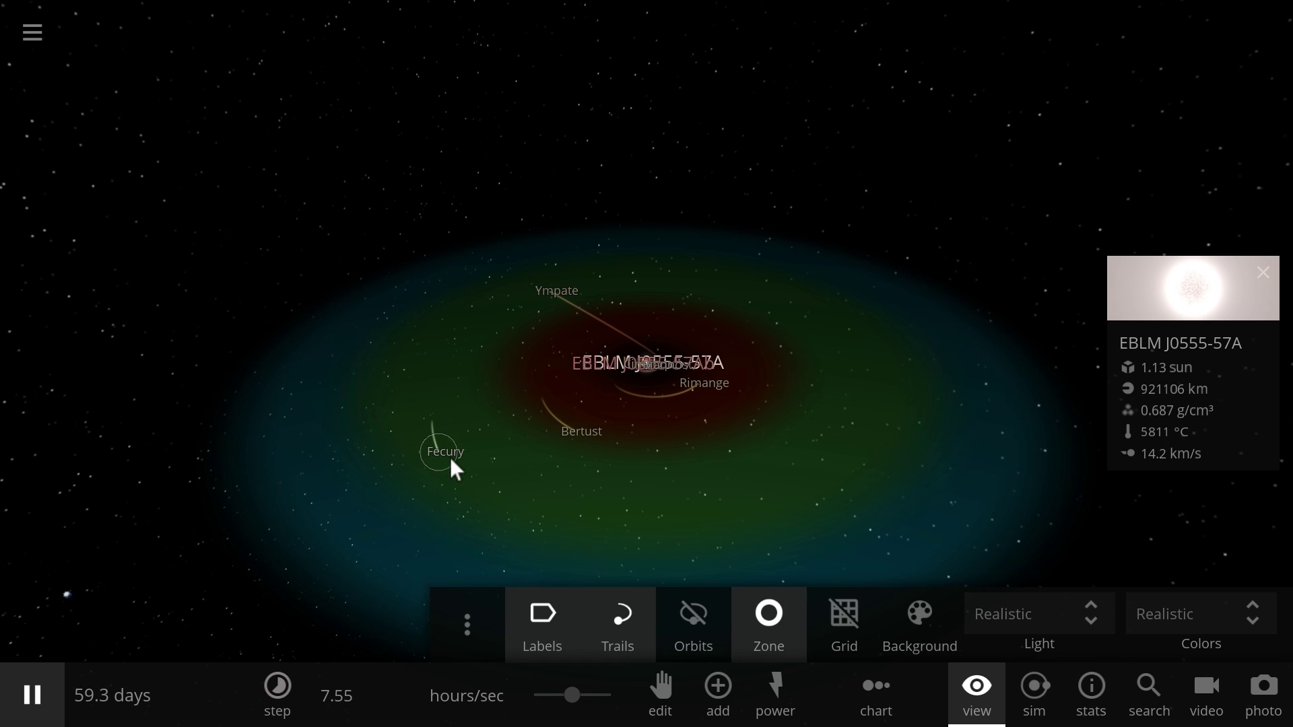
Raise the simulation speed to about 3.2 days/sec and compare the temperatures of Fecury and Bertust around the habitable zone.
left_click_drag(578, 699, 583, 711)
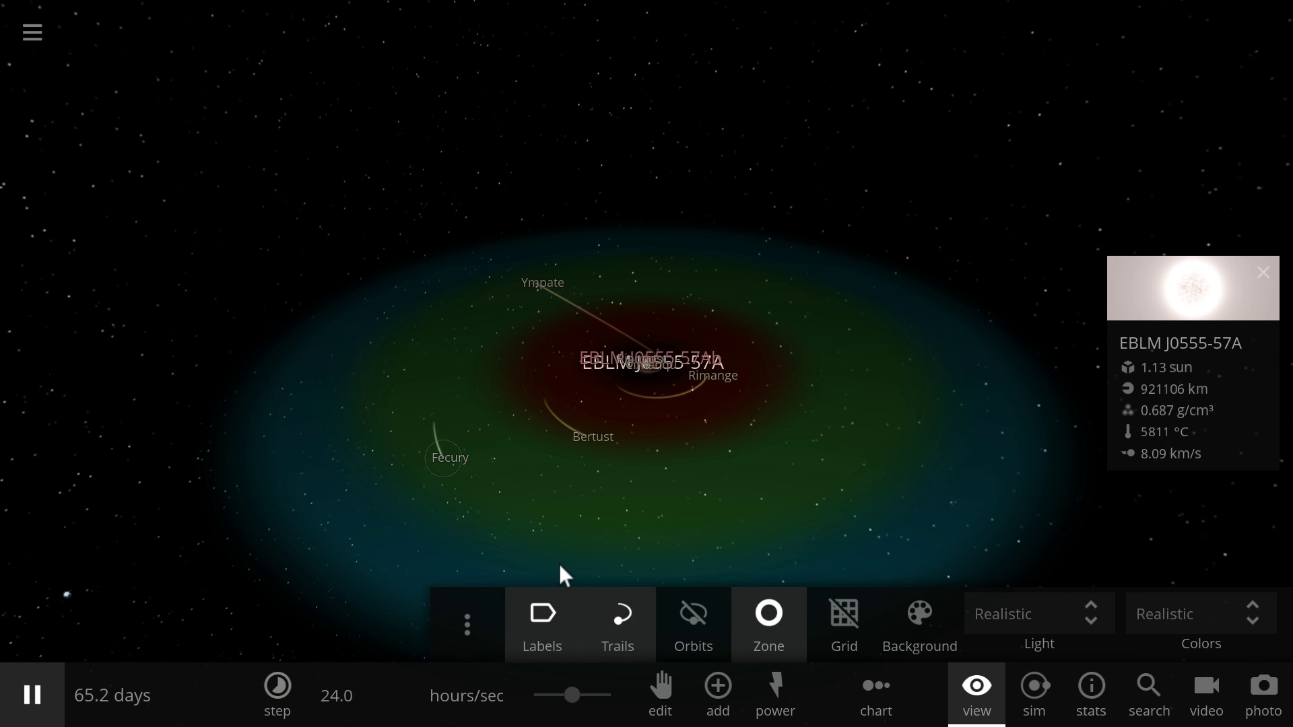
left_click_drag(581, 708, 595, 709)
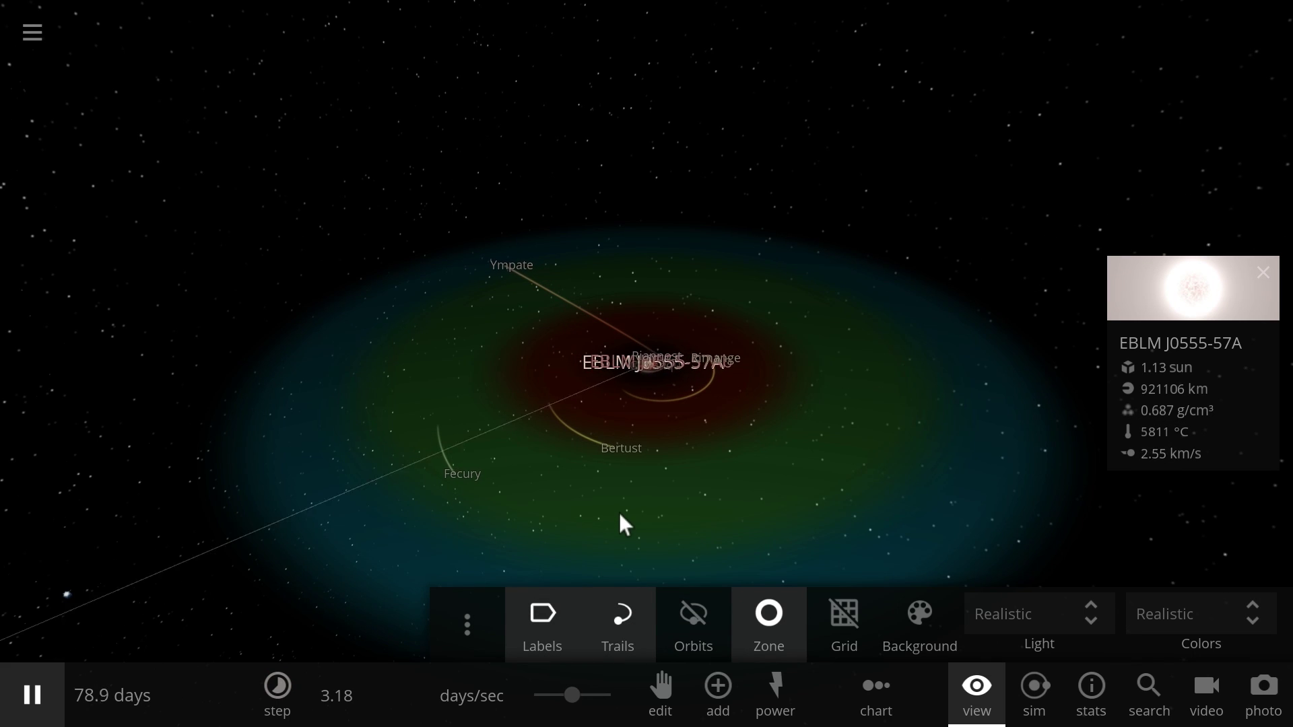
left_click(459, 476)
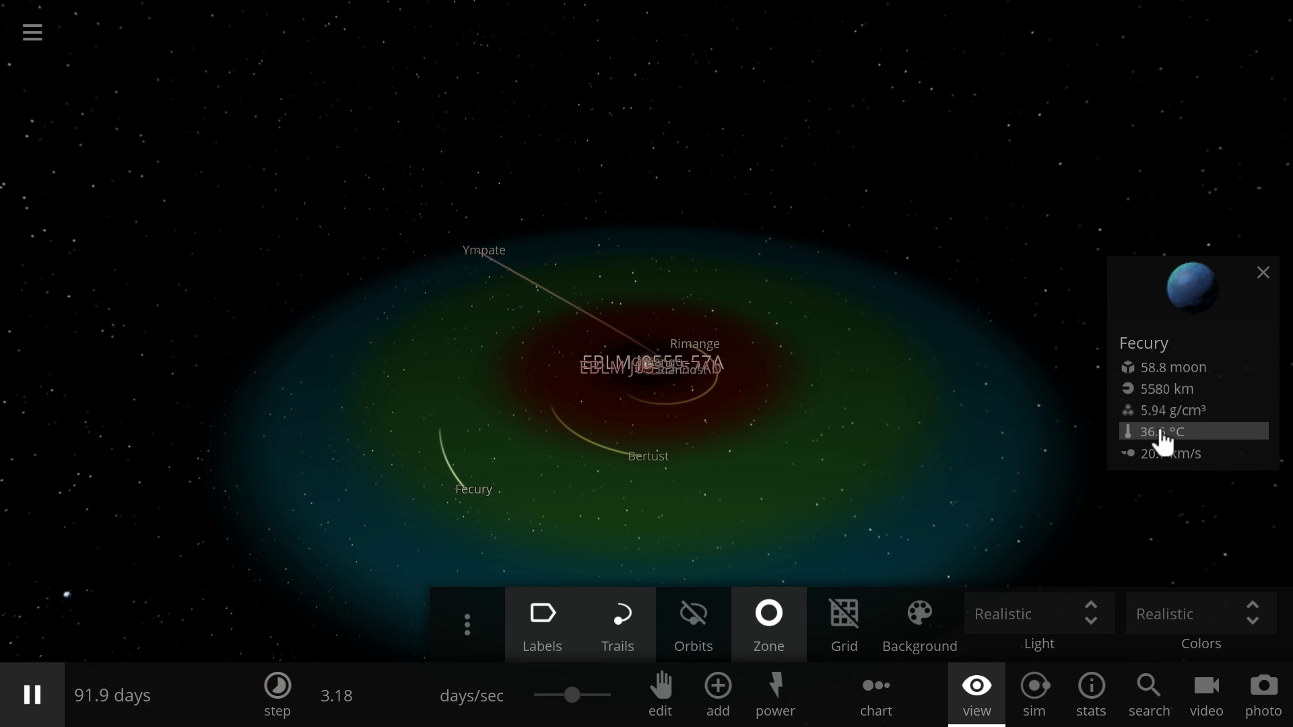
left_click(660, 463)
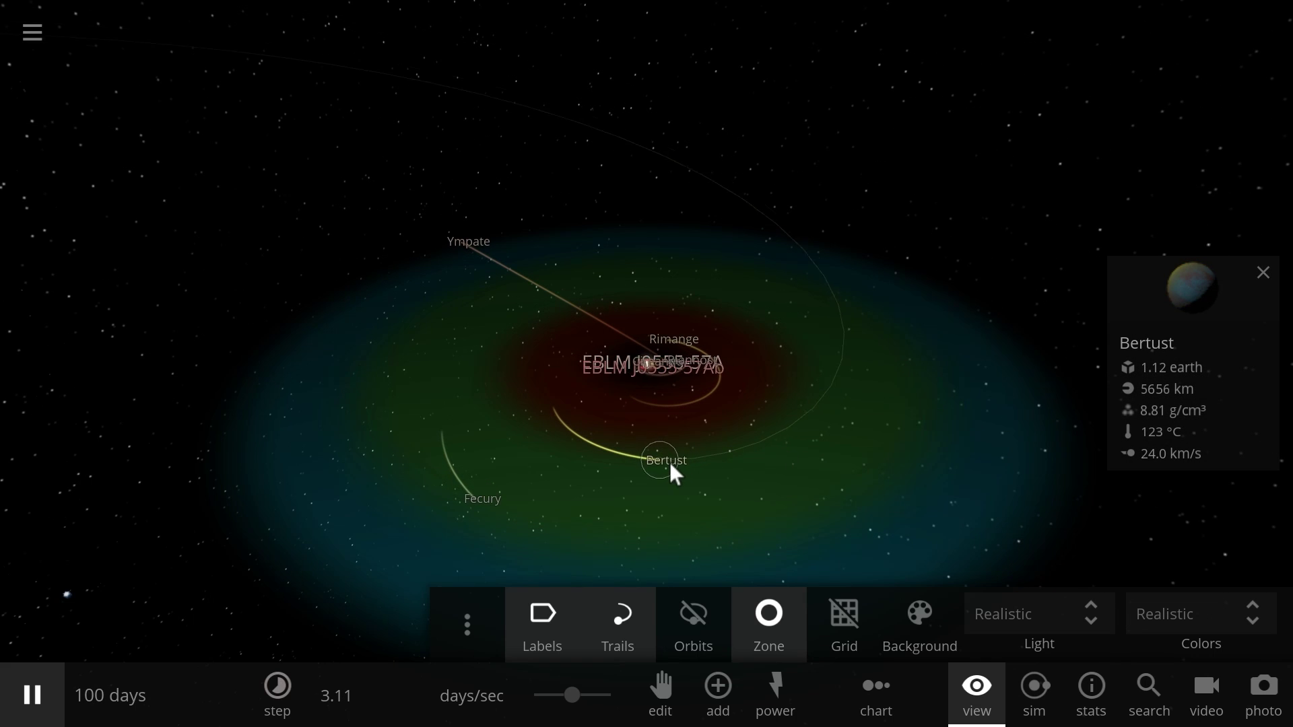
left_click(500, 502)
scroll(627, 488, "down", 3)
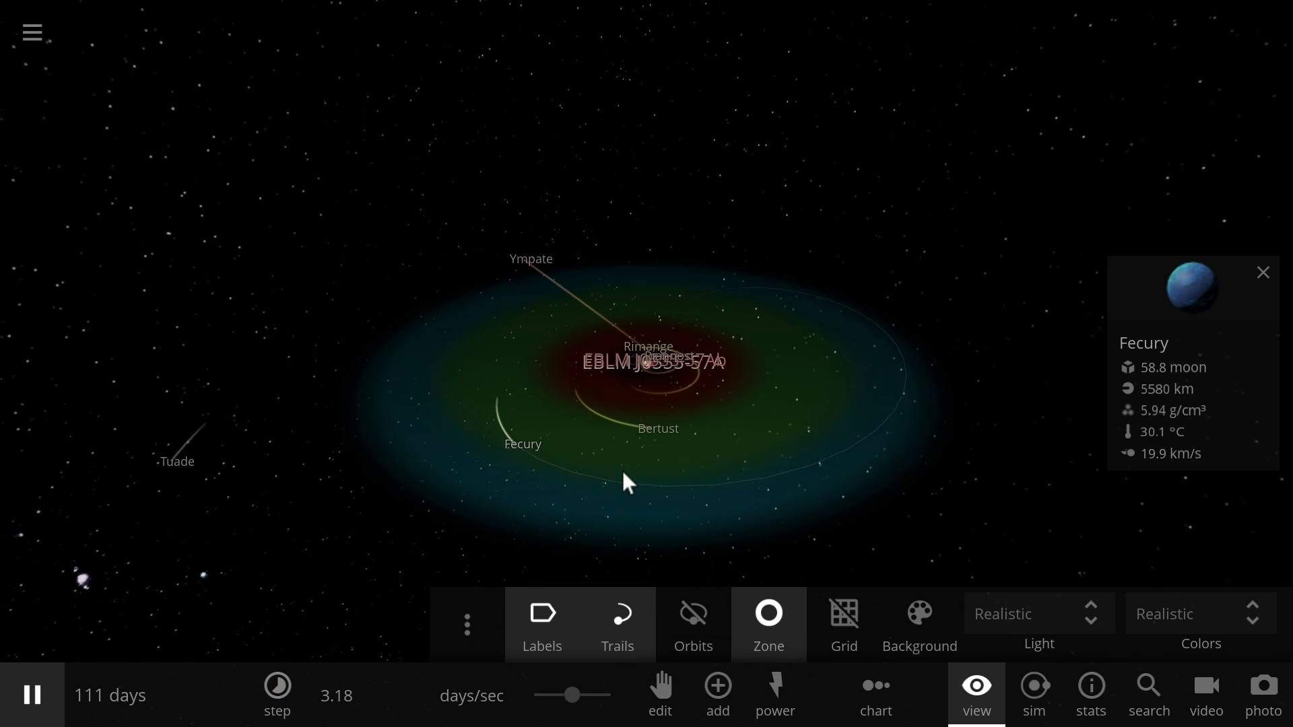
Centre the view on Fecury and raise the simulation speed to about 15 days/sec.
left_click_drag(576, 704, 589, 705)
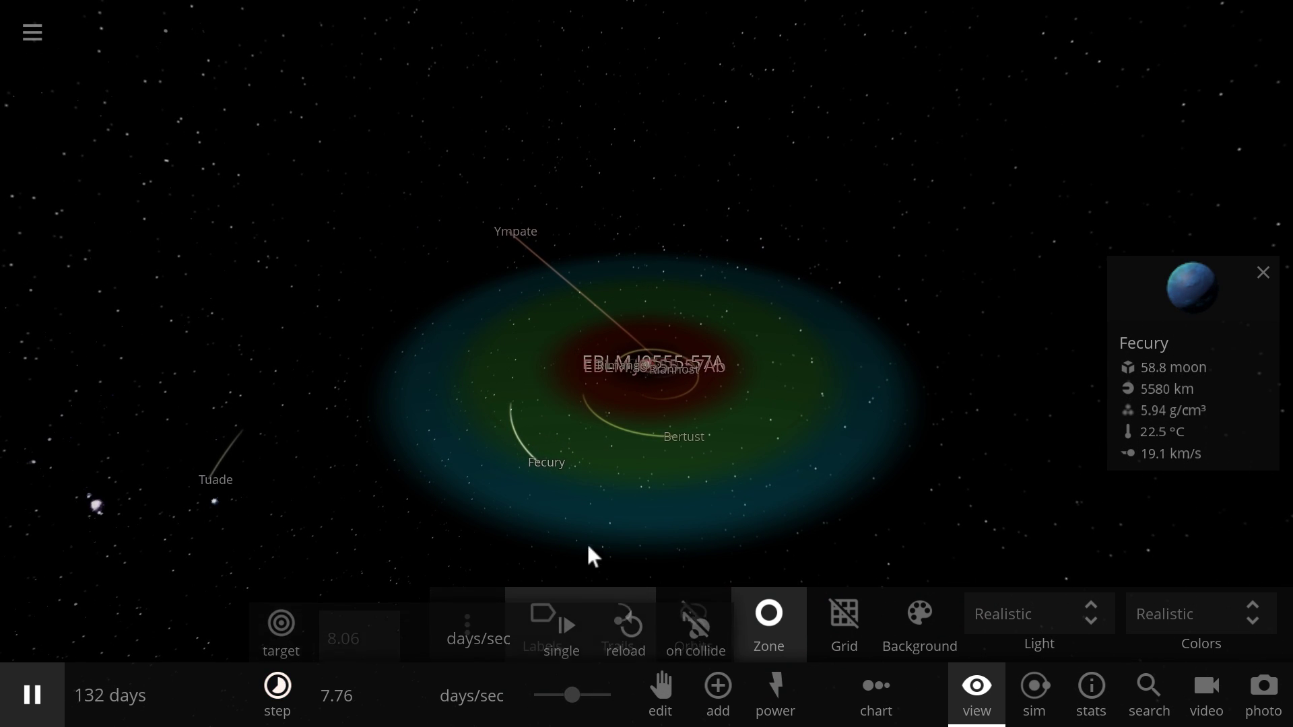
double_click(547, 474)
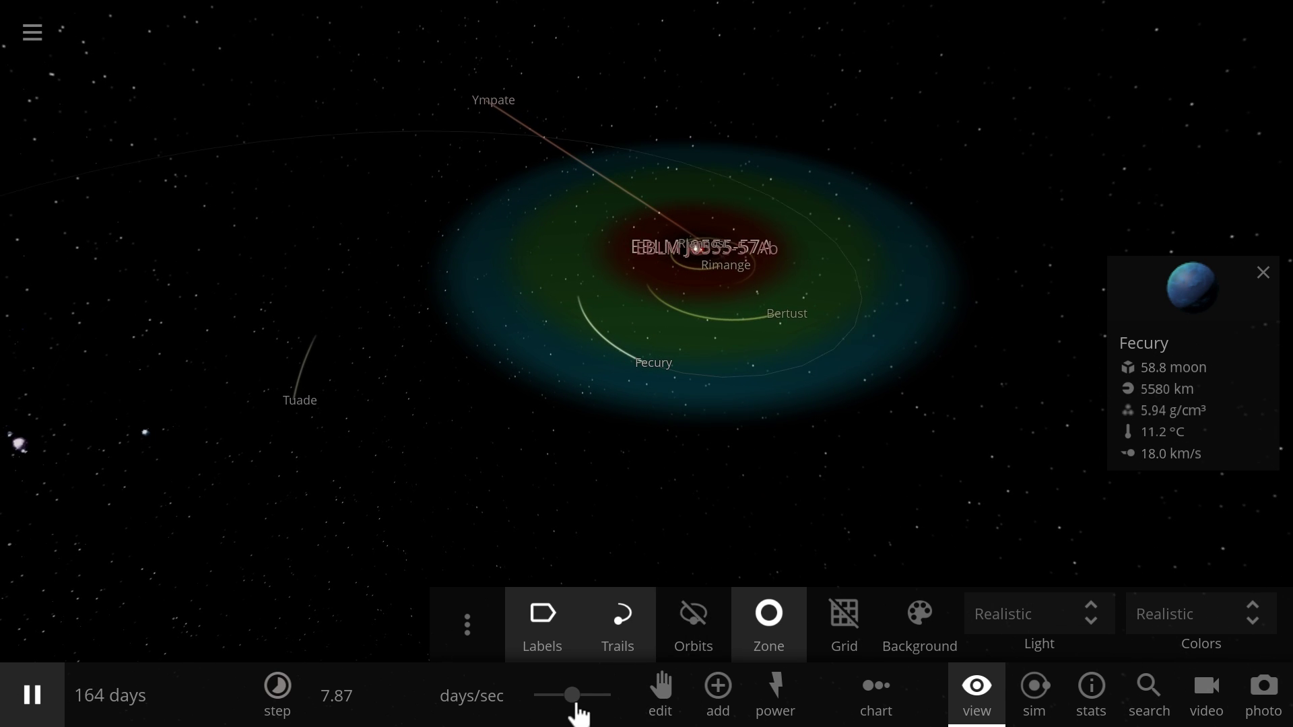
left_click_drag(568, 698, 597, 698)
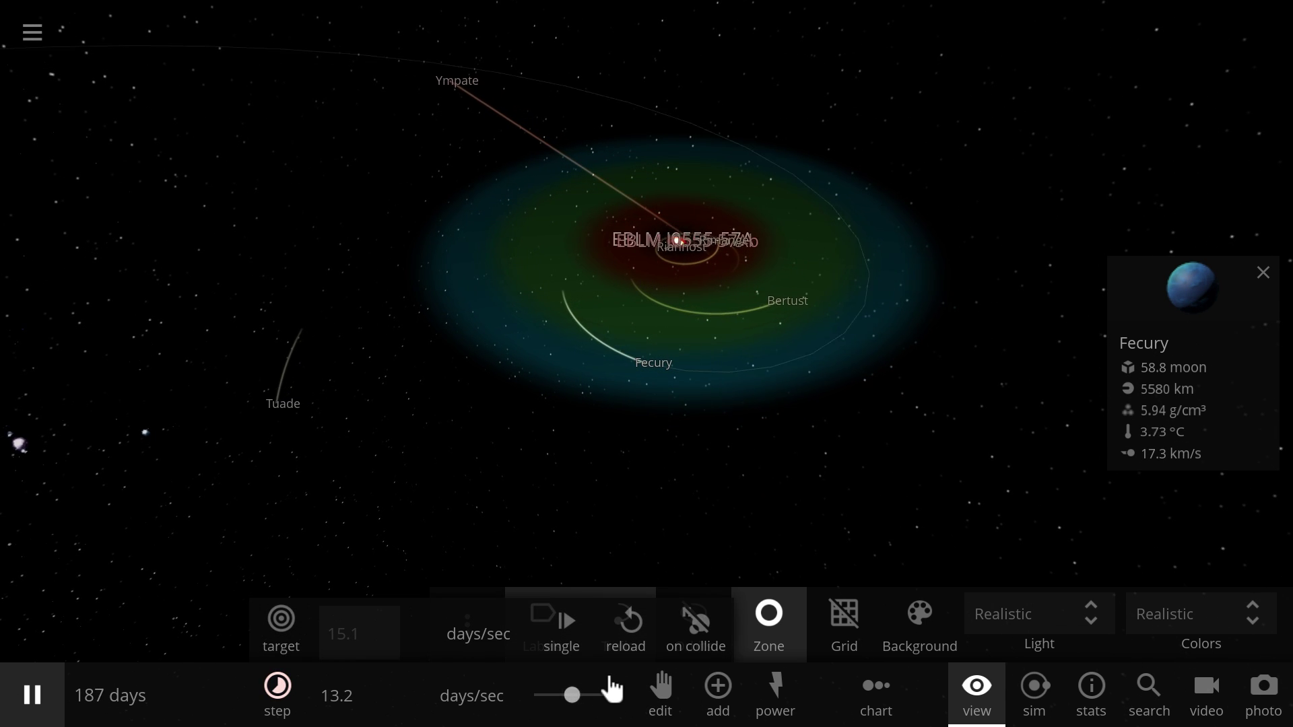
Examine Fecury's material composition, its surface up close and its orbit beyond Bertust.
left_click(1172, 289)
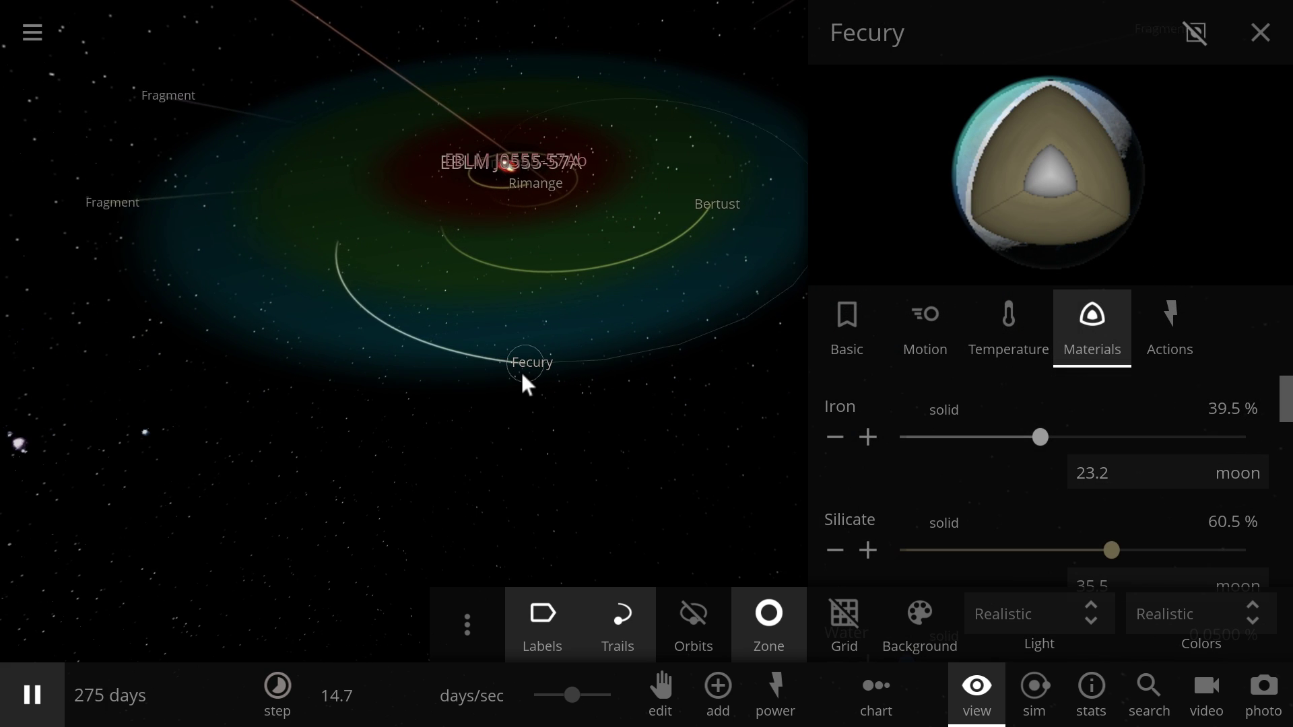
double_click(537, 349)
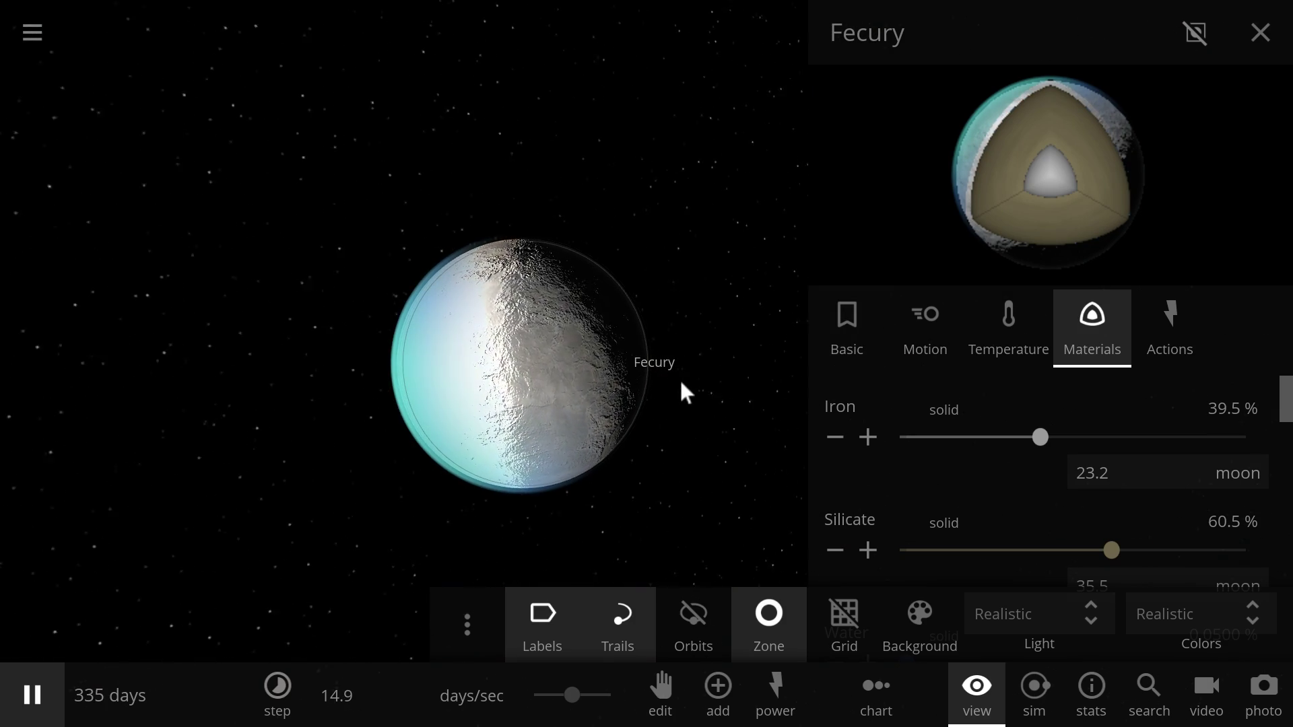
scroll(479, 375, "down", 5)
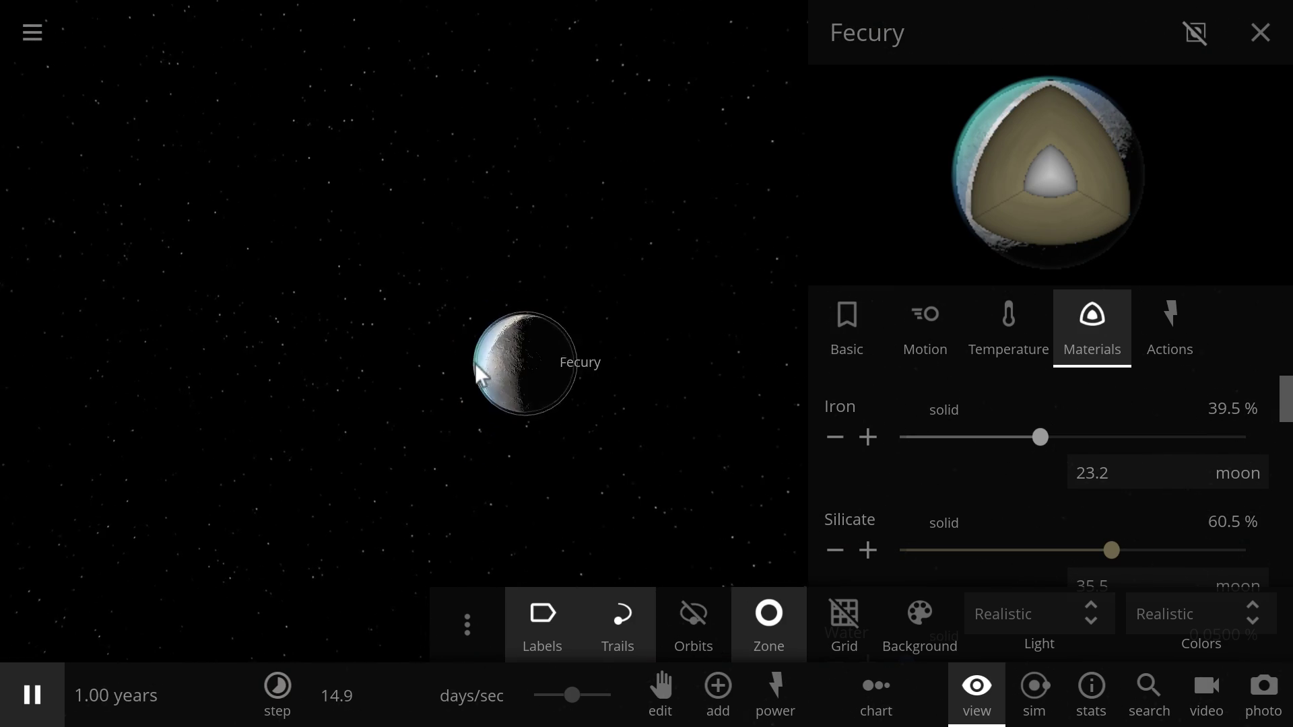
scroll(474, 358, "down", 5)
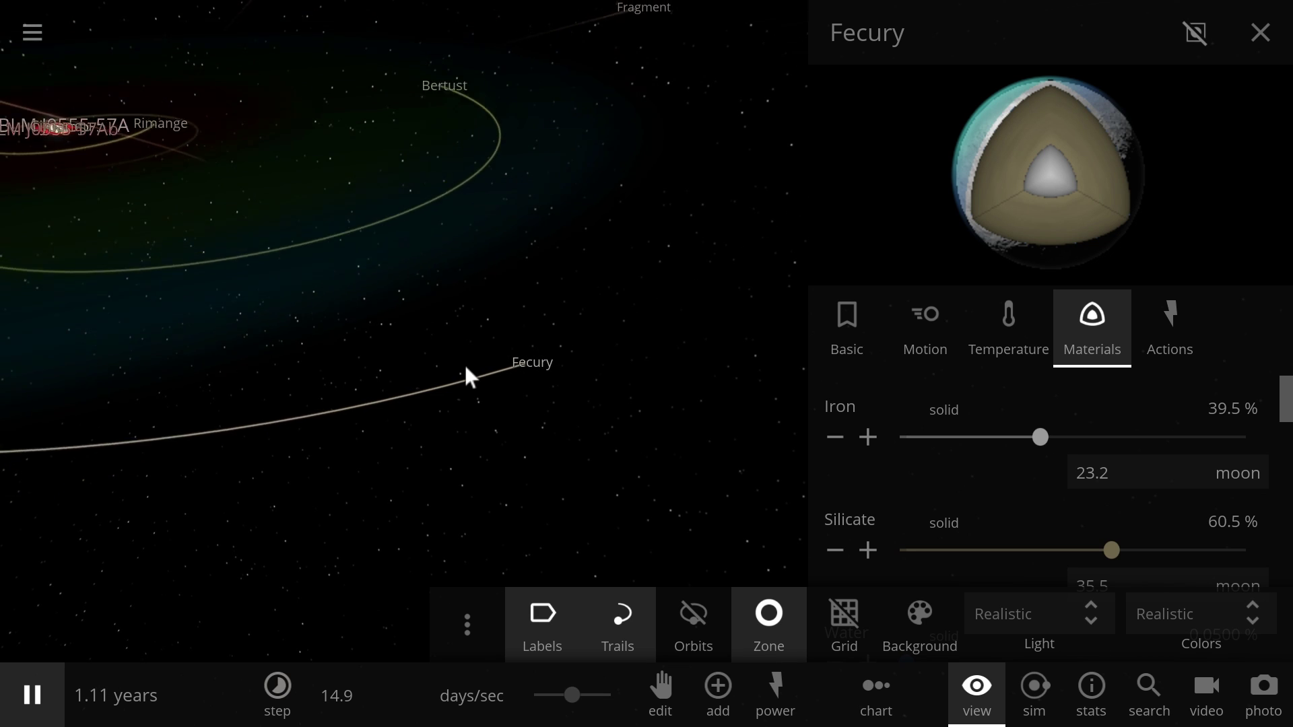
Check EBLM J0555-57Ab's summary with the detailed properties closed, and lower the simulation speed to about 1.9 days/sec.
left_click(194, 207)
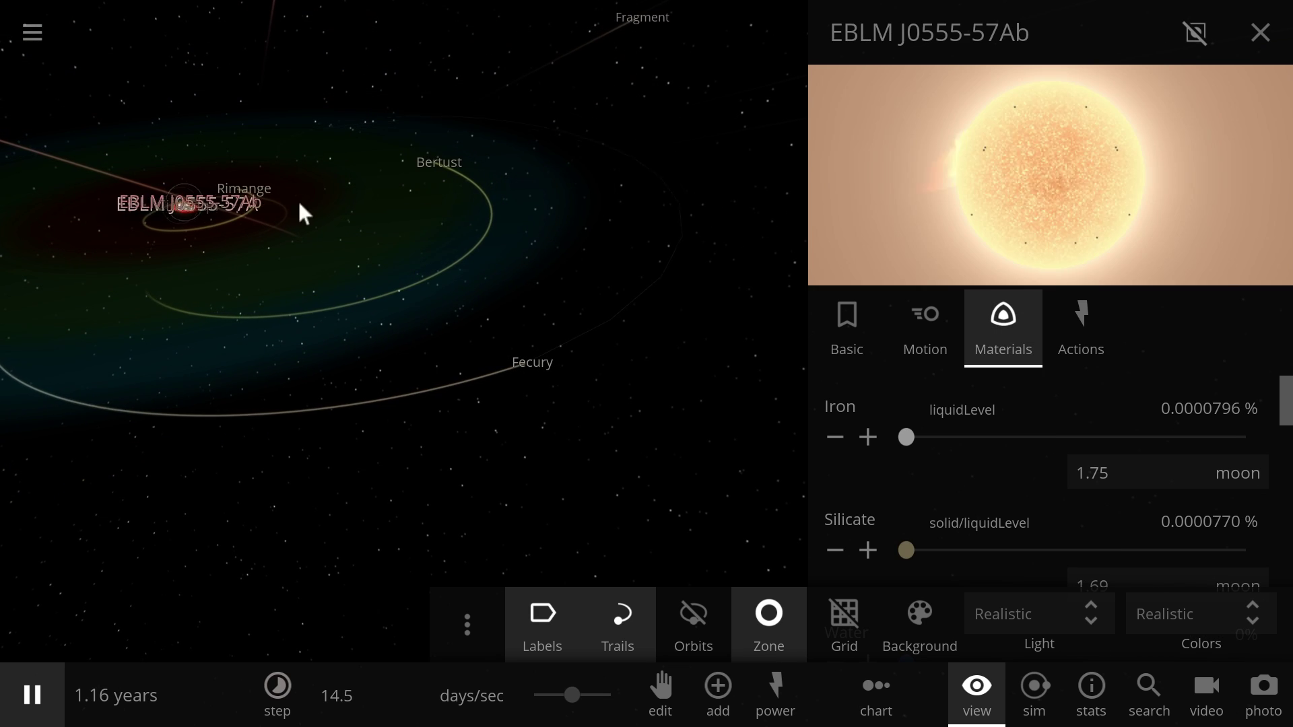
left_click(1260, 32)
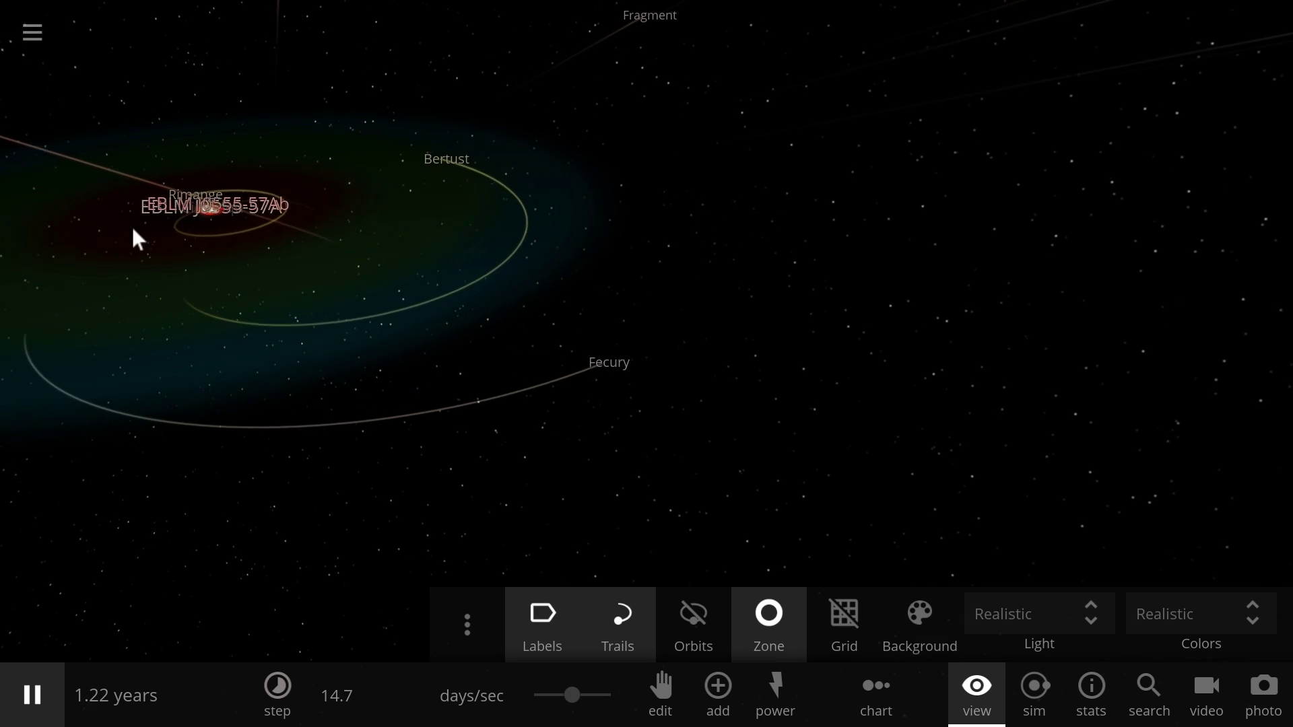
left_click(236, 207)
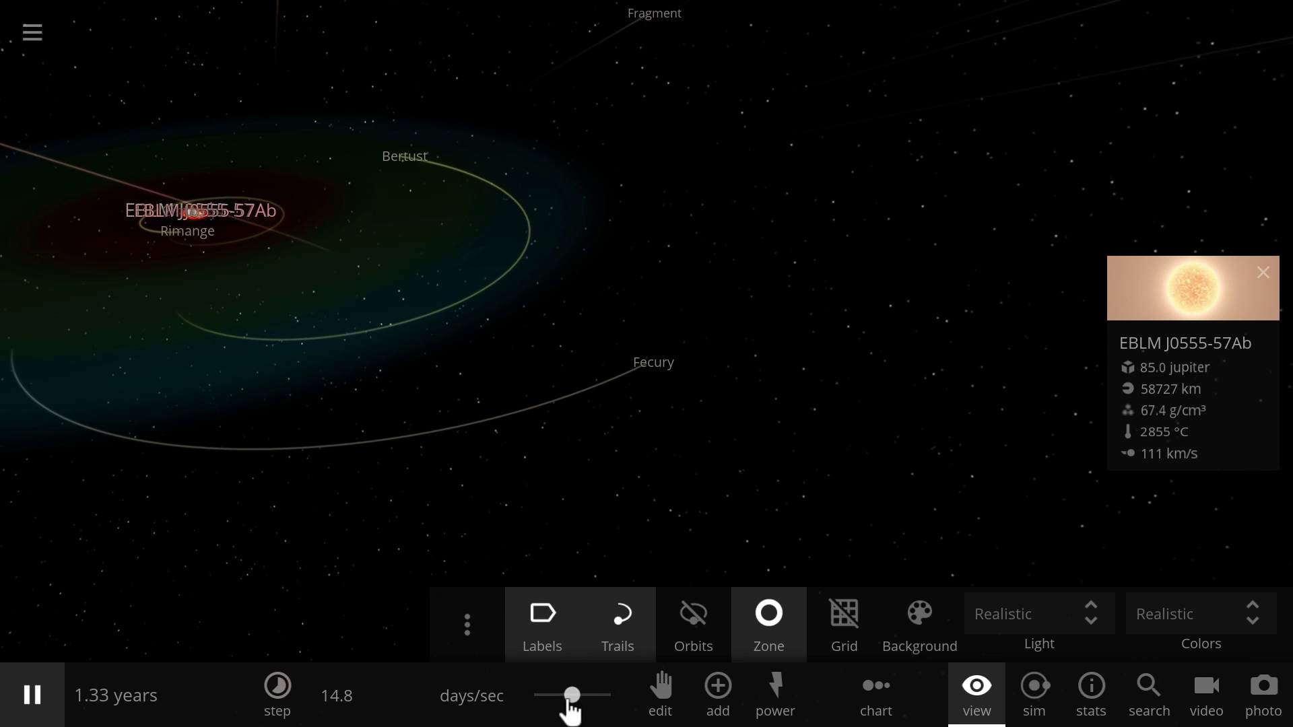
left_click_drag(570, 695, 524, 697)
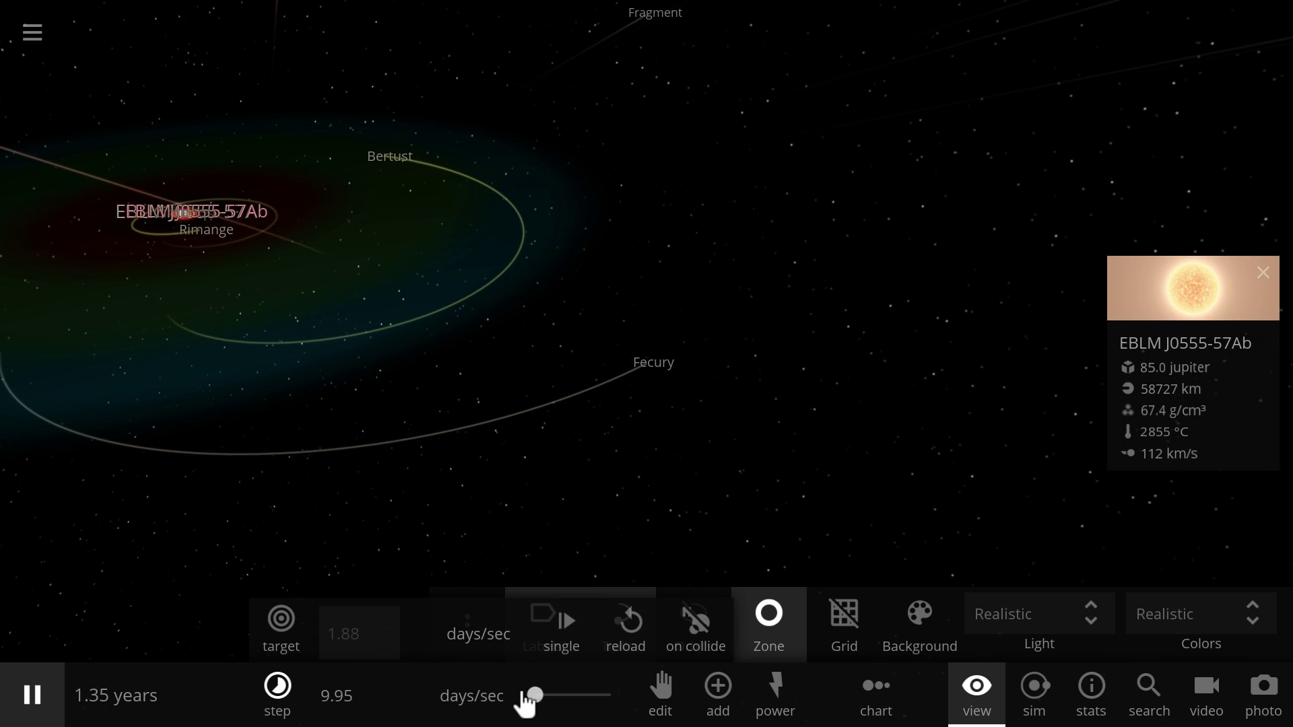
Centre the view on EBLM J0555-57A and examine EBLM J0555-57Ab's close orbit, pausing the simulation at different points.
double_click(187, 222)
right_click_drag(616, 358, 423, 315)
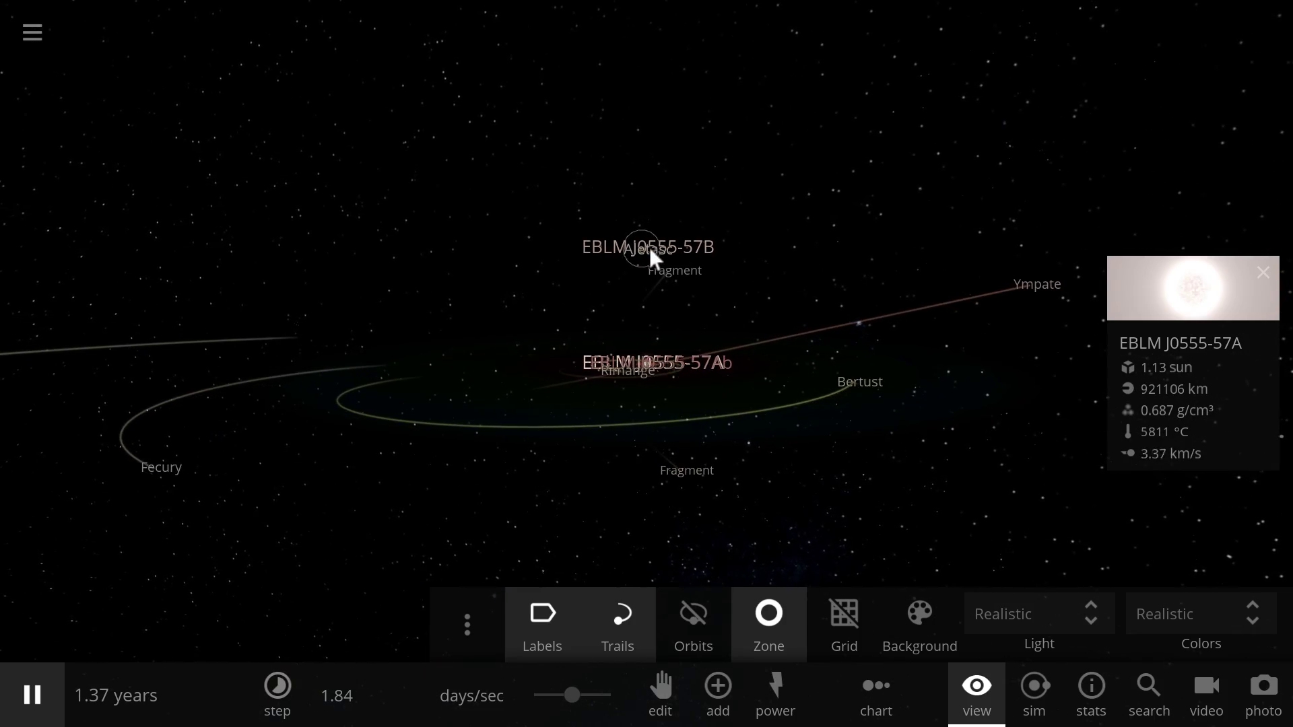
left_click_drag(501, 323, 462, 323)
key("space")
left_click(461, 316)
key("space")
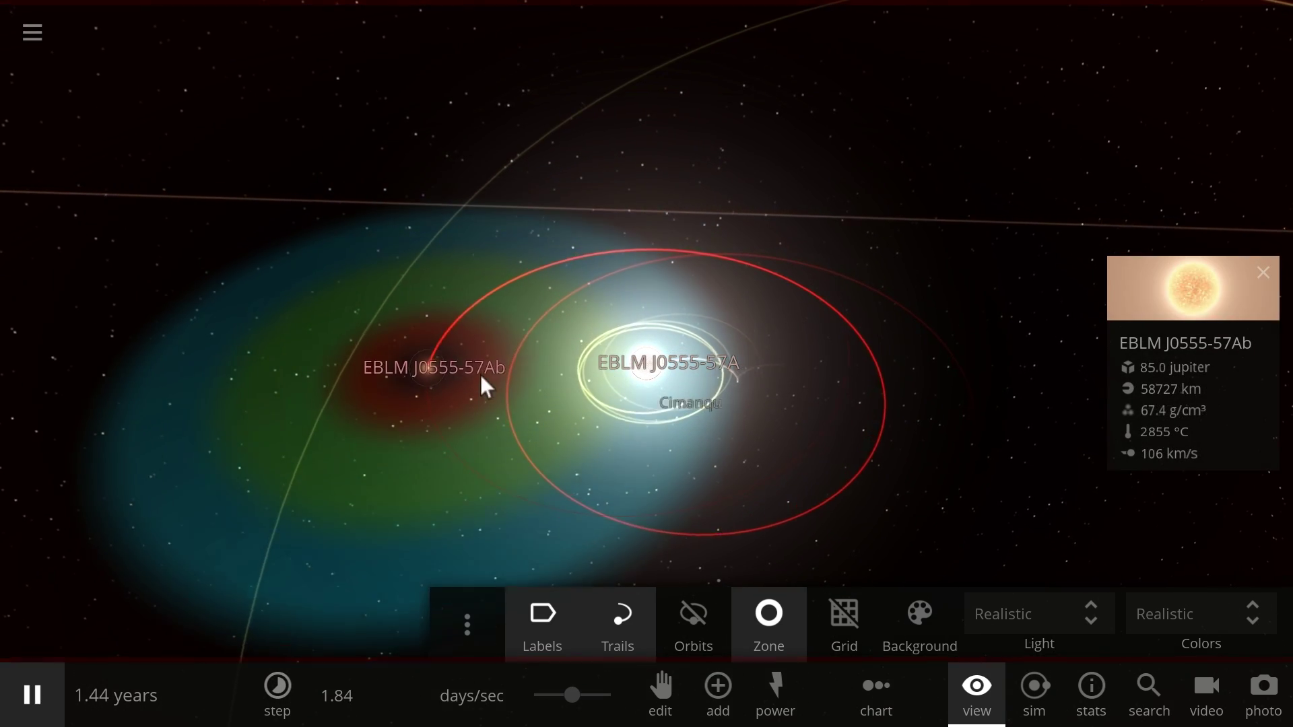
left_click_drag(883, 357, 821, 378)
key("space")
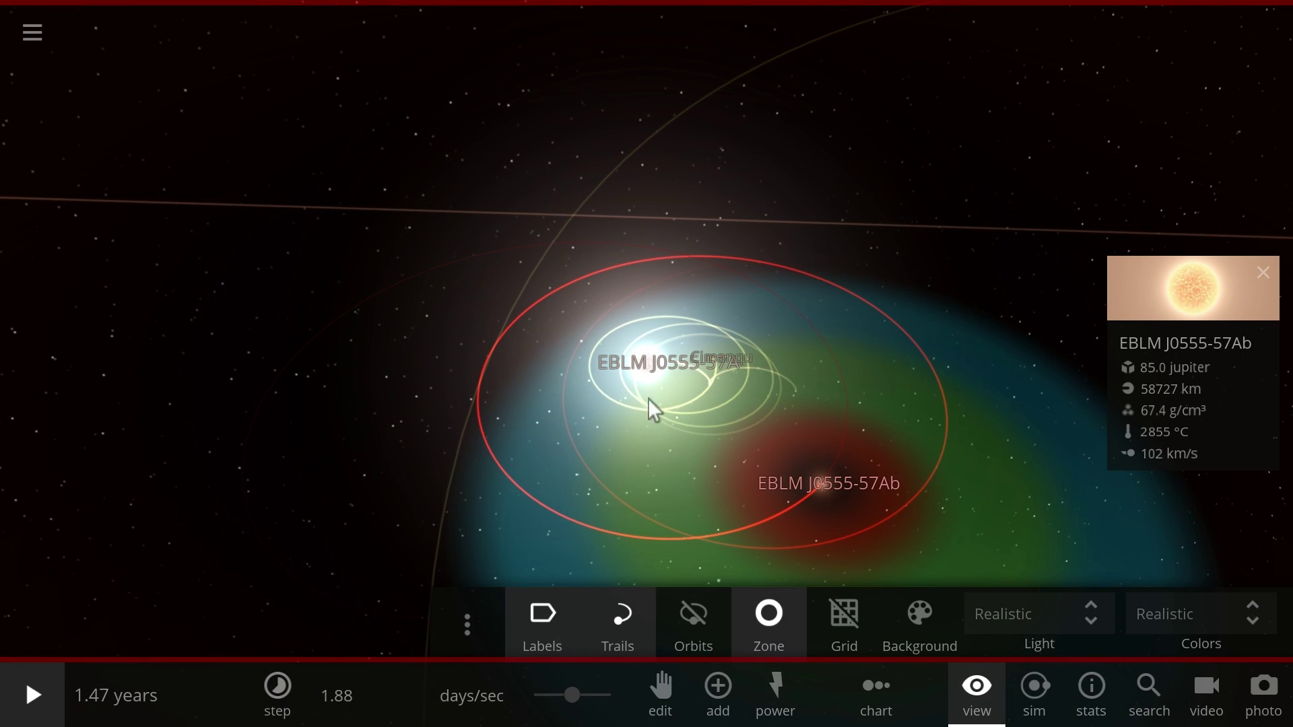
Select EBLM J0555-57A and resume the simulation with its whole habitable zone and the outer planets in view.
left_click(648, 357)
scroll(648, 375, "down", 5)
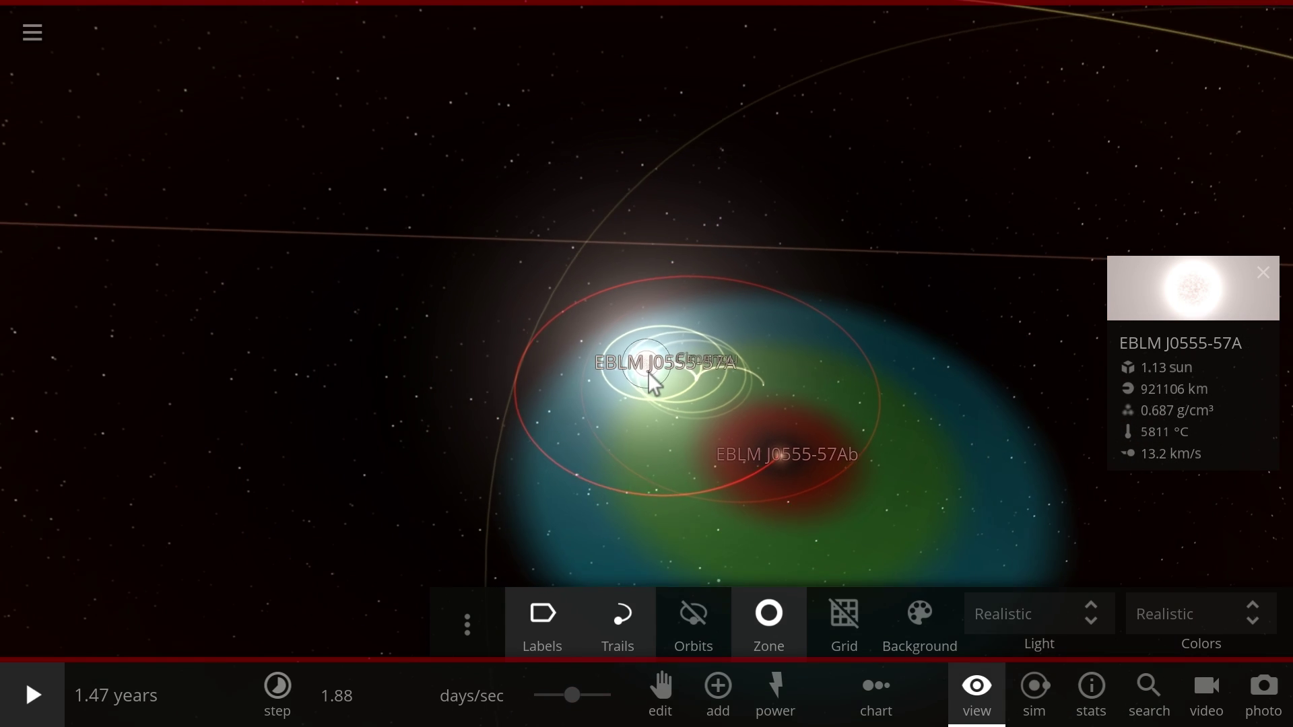
key("space")
scroll(648, 376, "down", 10)
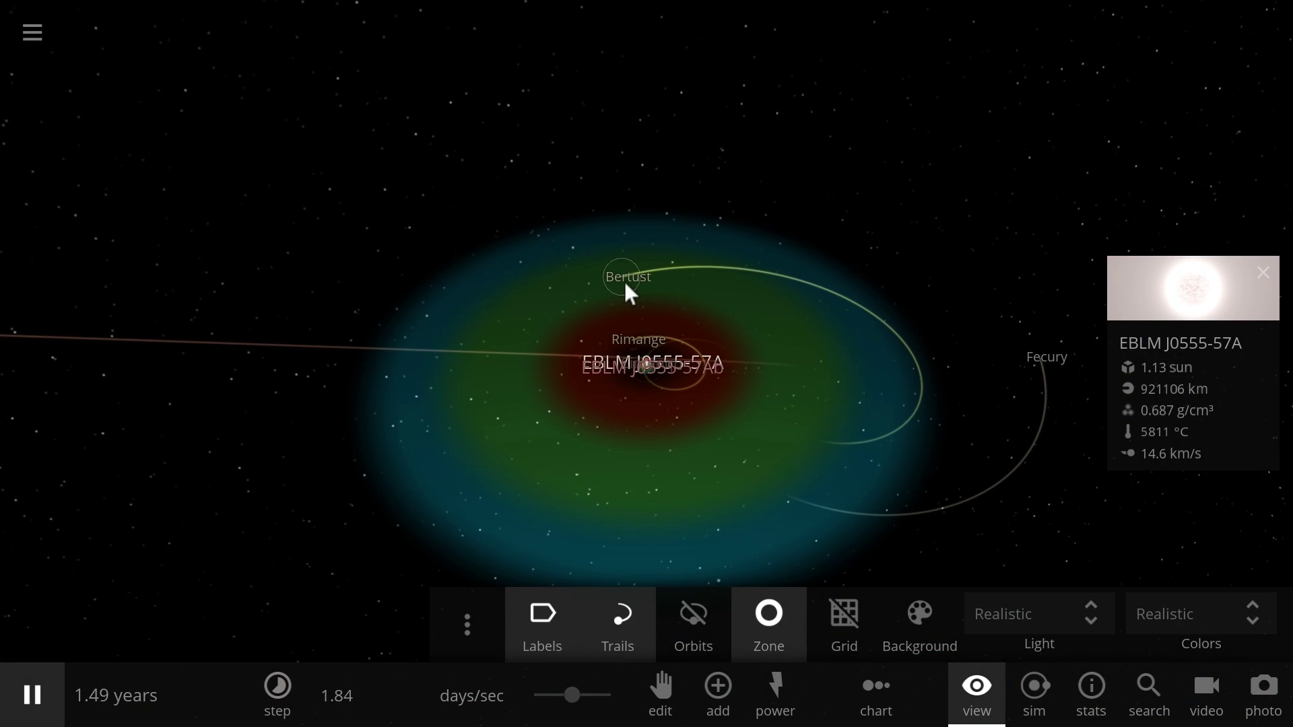
Close the object summary and the view options, and raise the simulation speed to about 10 days/sec.
left_click(618, 280)
left_click(1263, 274)
left_click(978, 697)
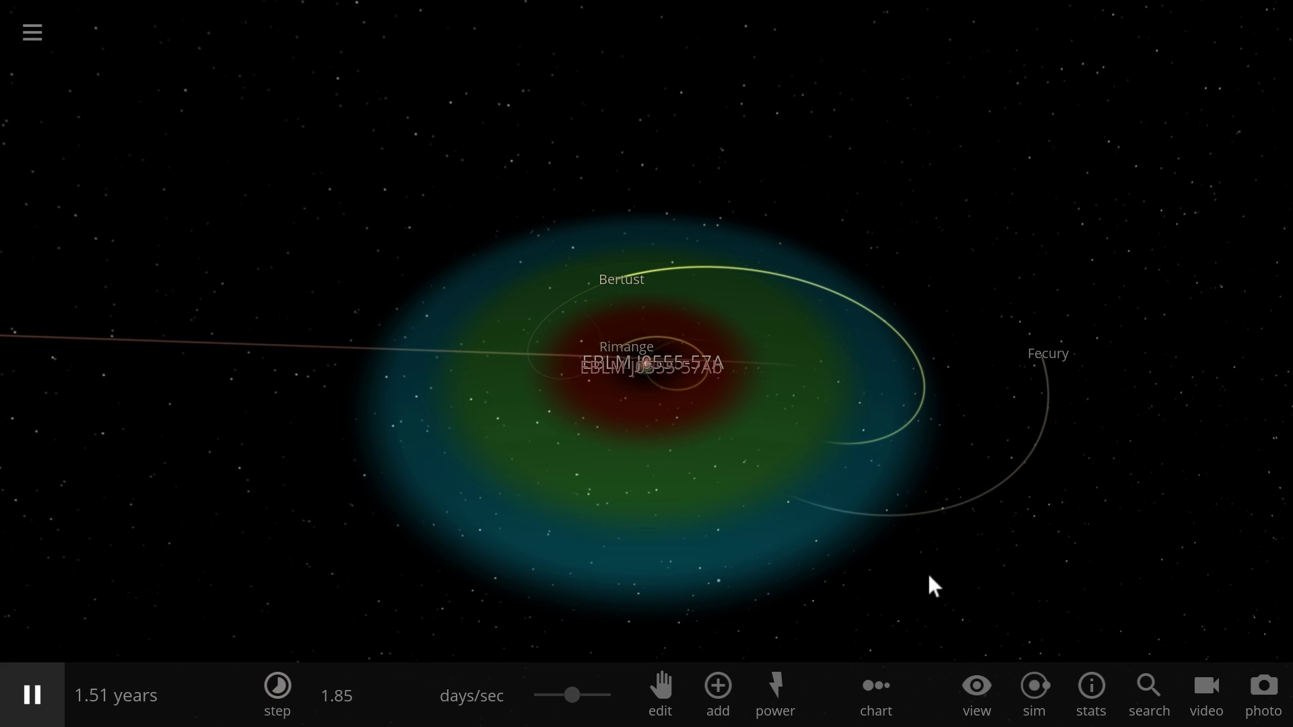
left_click_drag(572, 695, 583, 694)
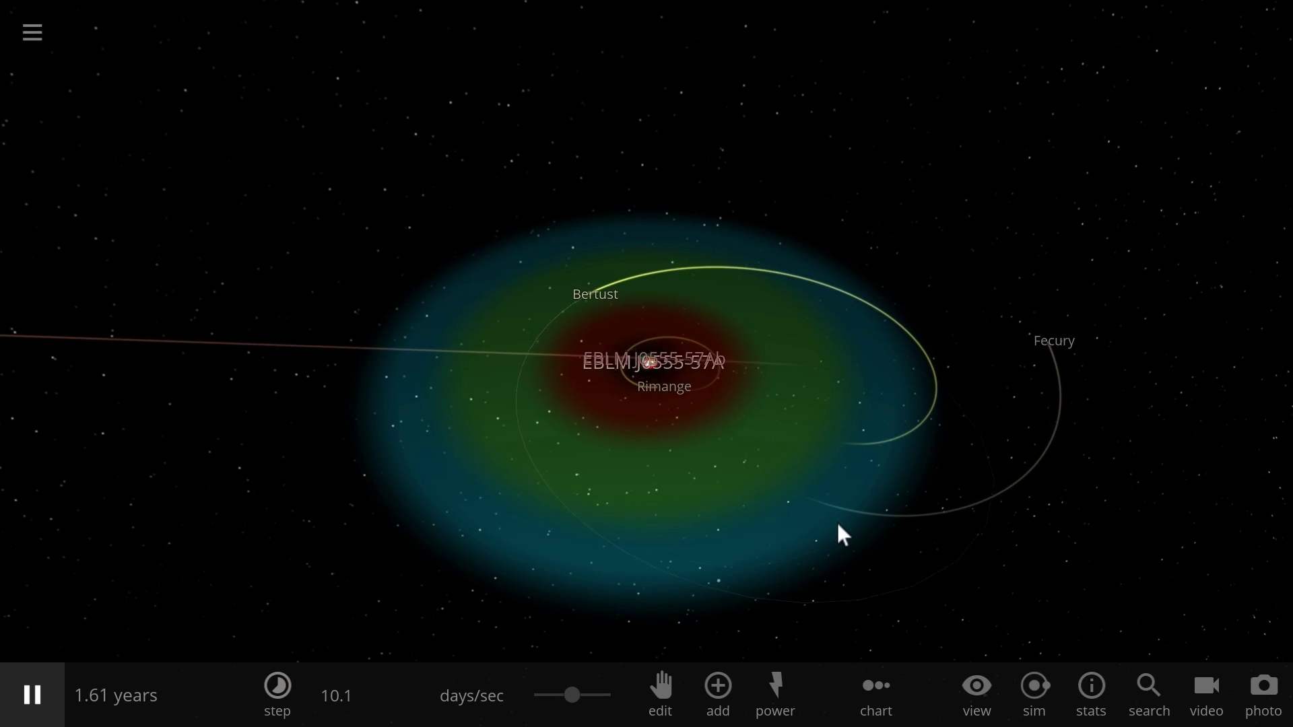
Survey the outer system with its scattered fragments and centre the view on EBLM J0555-57B, keeping EBLM J0555-57A in sight.
left_click_drag(837, 532, 658, 465)
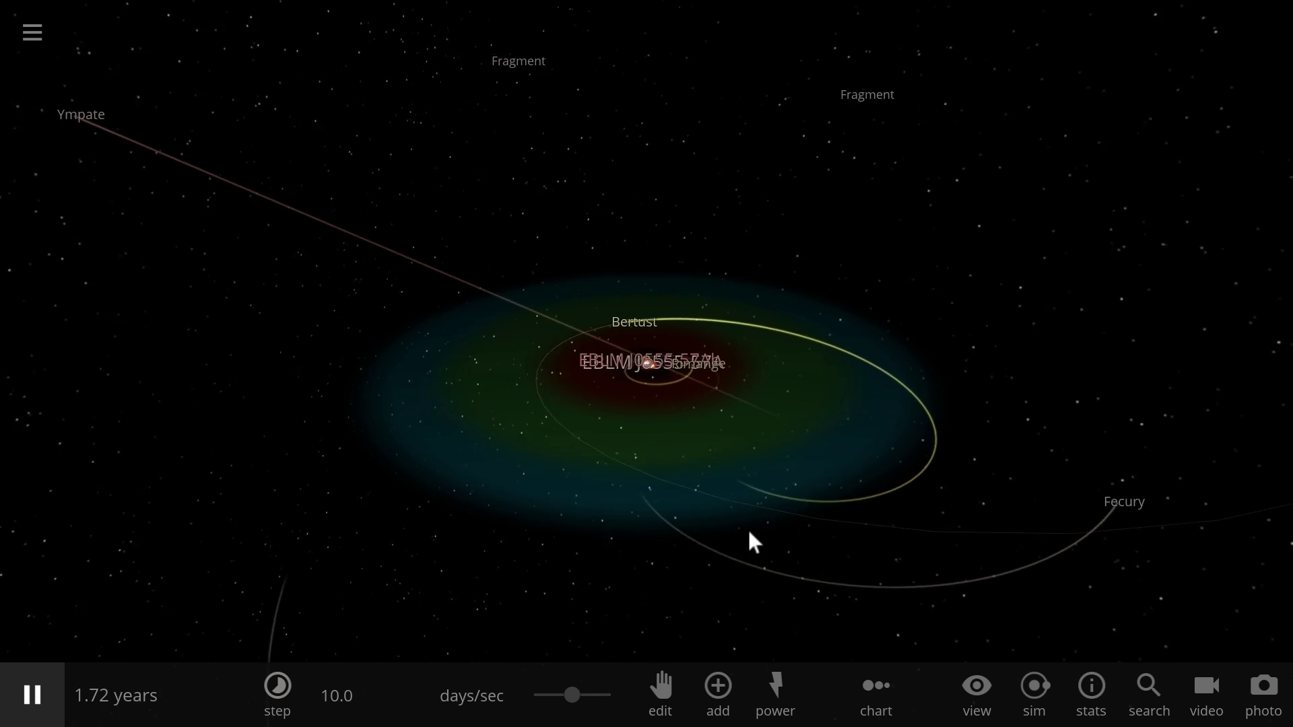
scroll(721, 532, "down", 10)
scroll(493, 466, "down", 8)
left_click_drag(492, 466, 427, 442)
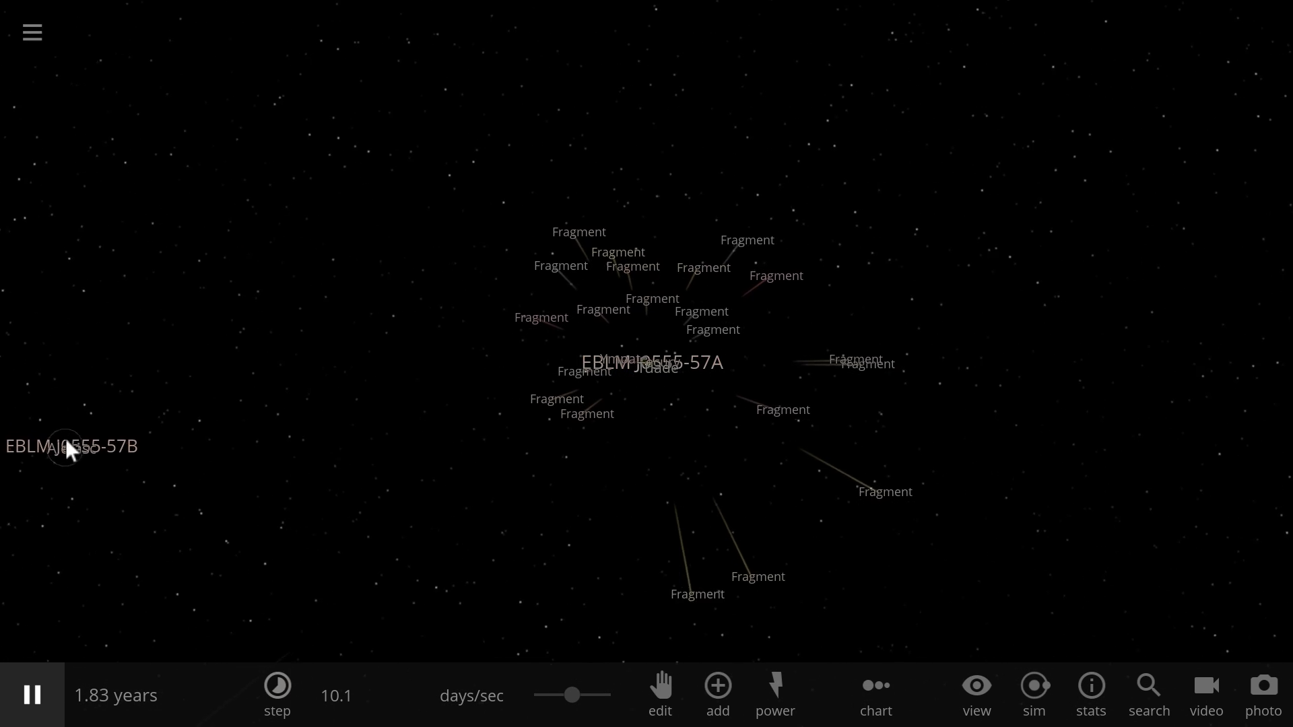
double_click(63, 449)
left_click_drag(979, 415, 726, 368)
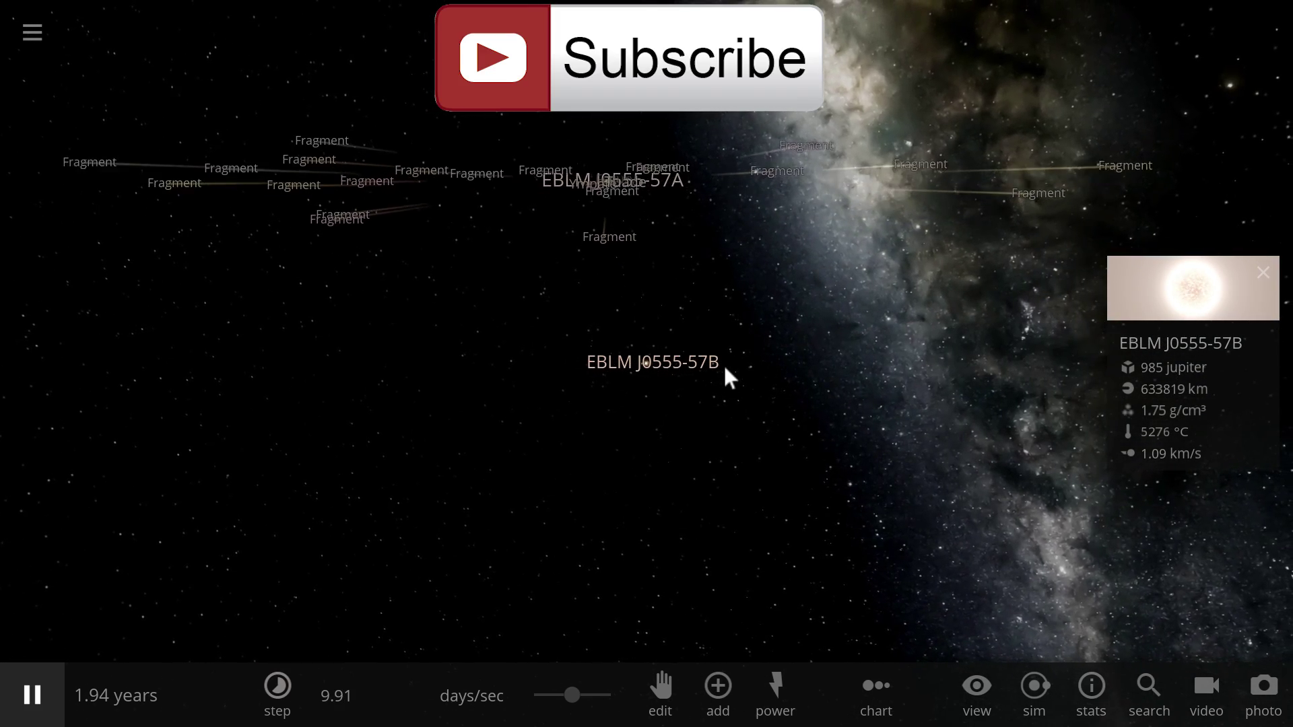
Slow the simulation to about 6.6 hours/sec and explode EBLM J0555-57A as a supernova.
left_click(780, 700)
left_click_drag(582, 701, 541, 699)
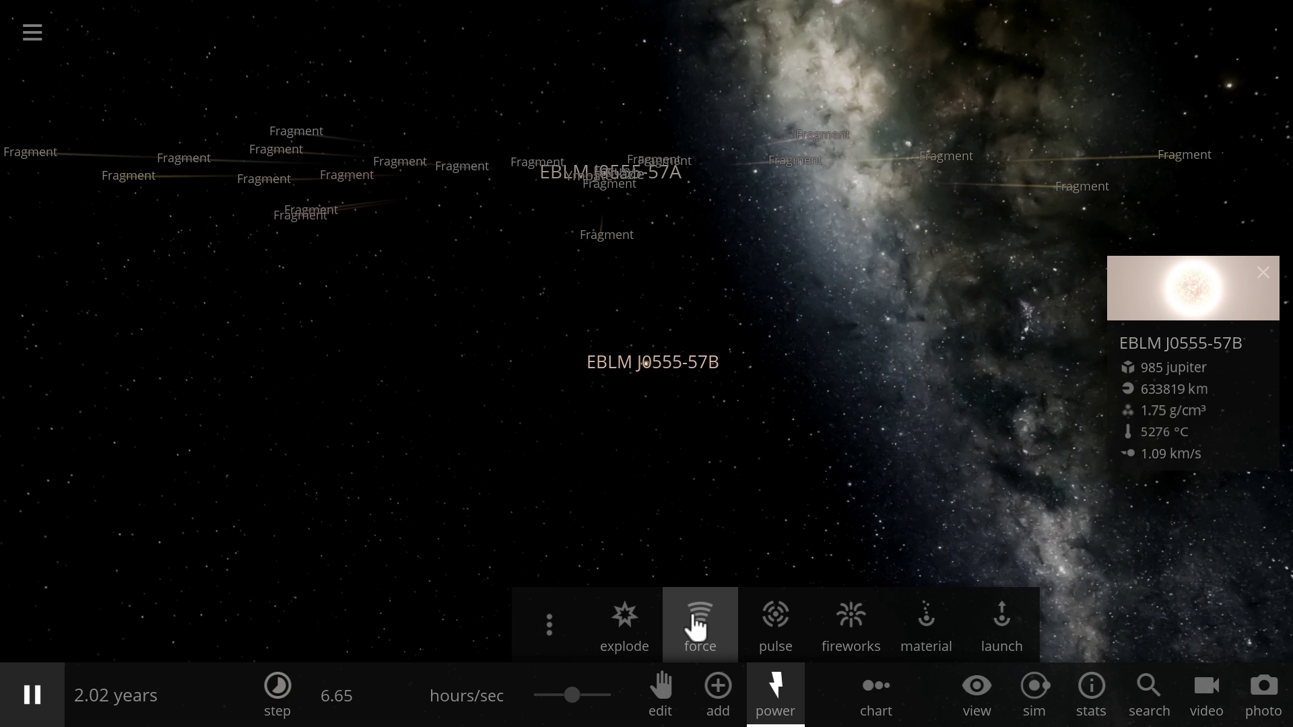
left_click(627, 623)
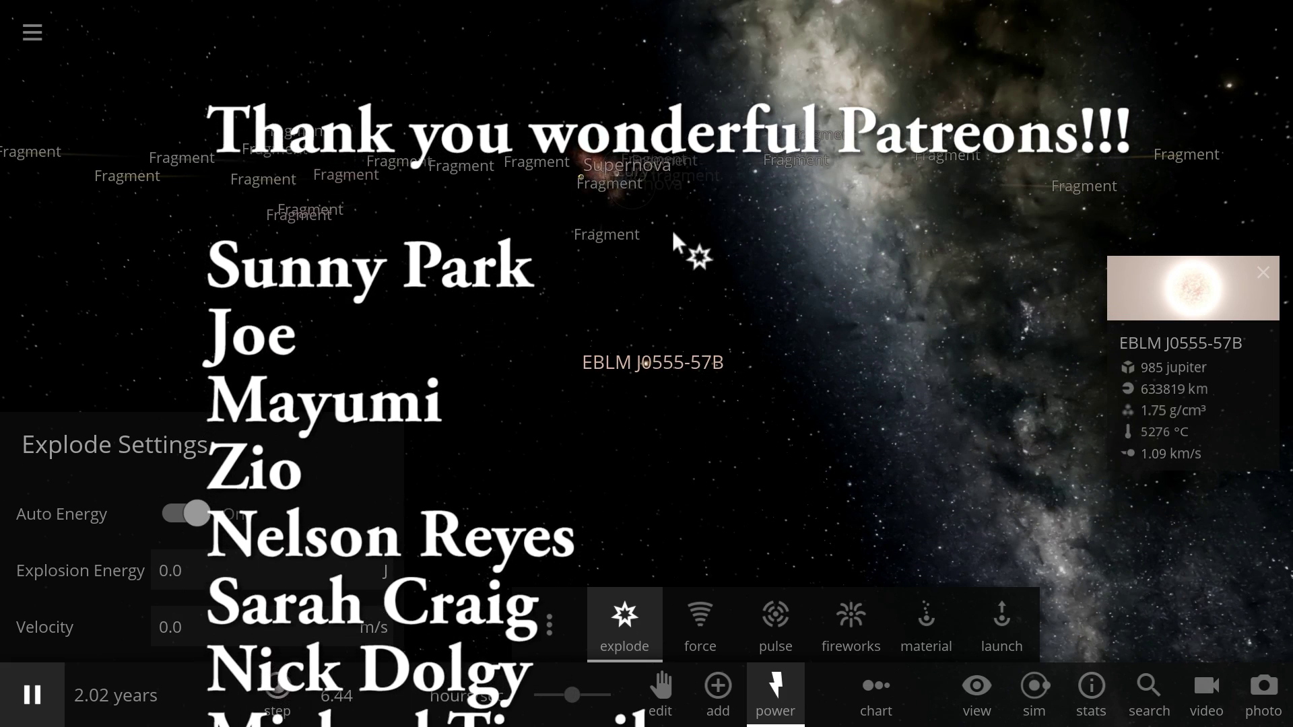
Leave the explosion tool, hide the object labels and raise the simulation speed to about 23 hours/sec.
left_click(776, 694)
left_click(962, 709)
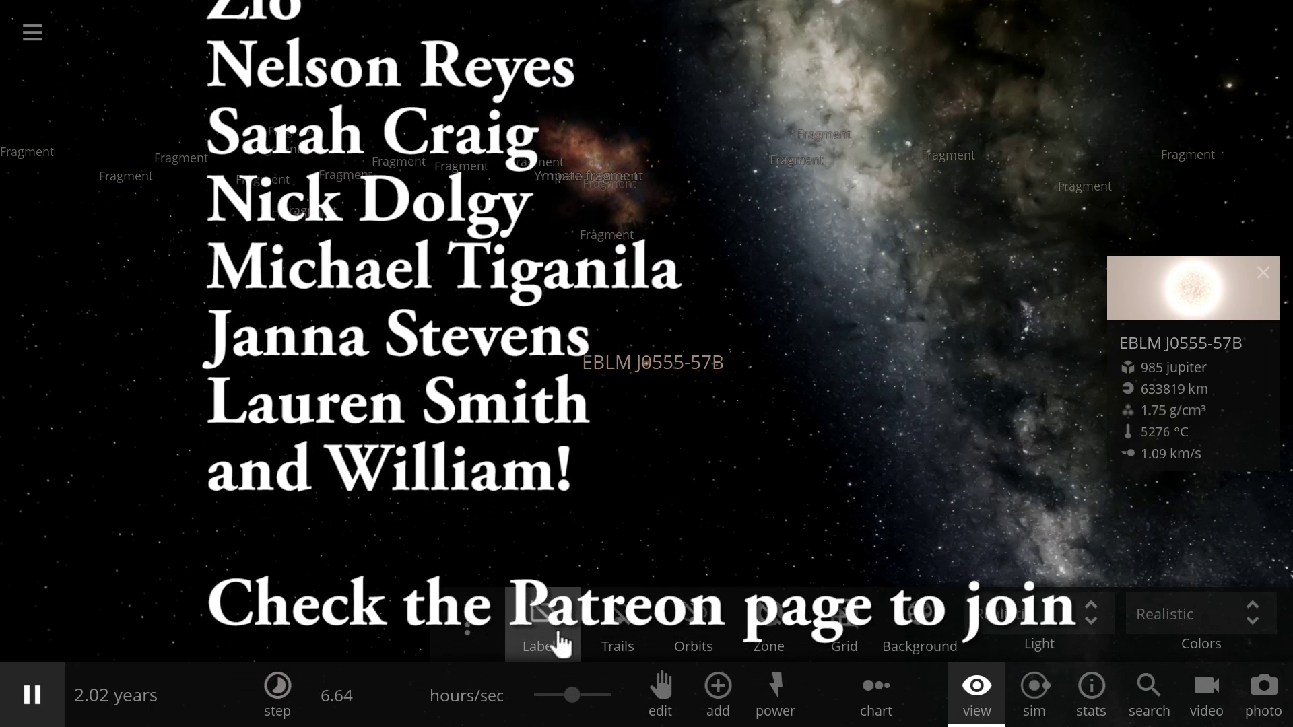
left_click(532, 639)
left_click(970, 699)
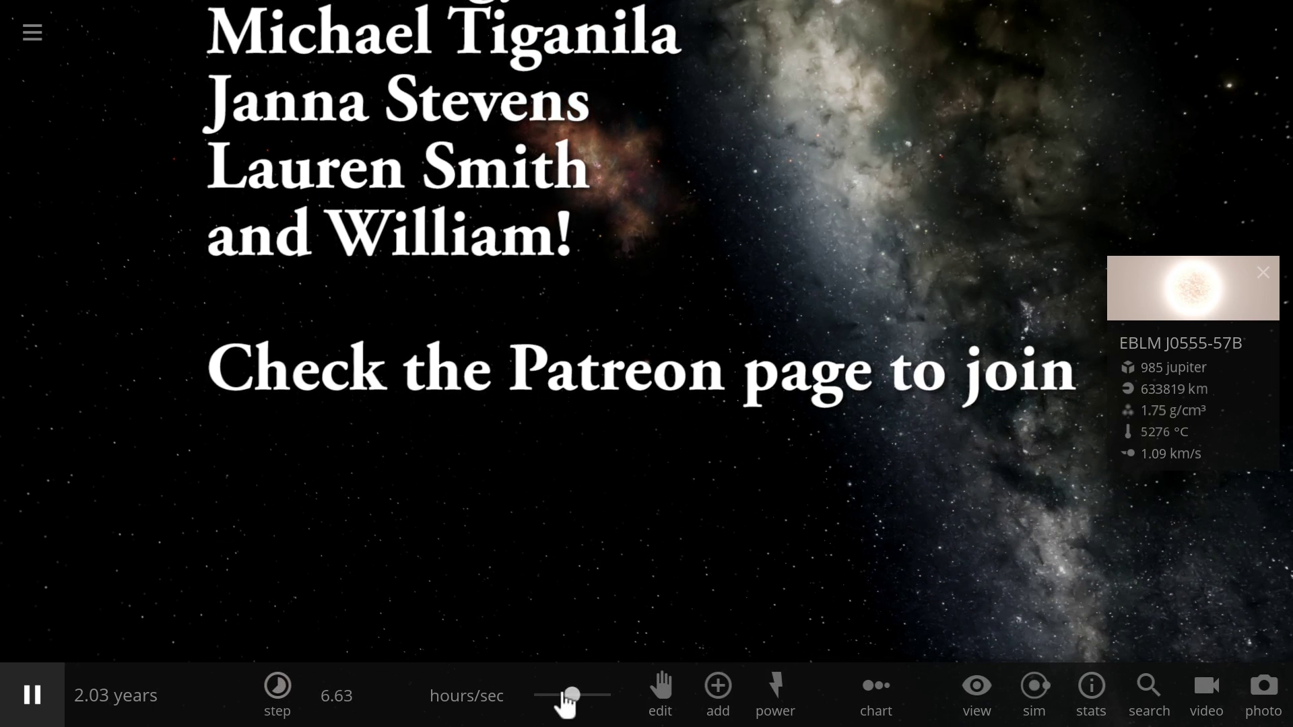
left_click_drag(572, 694, 604, 694)
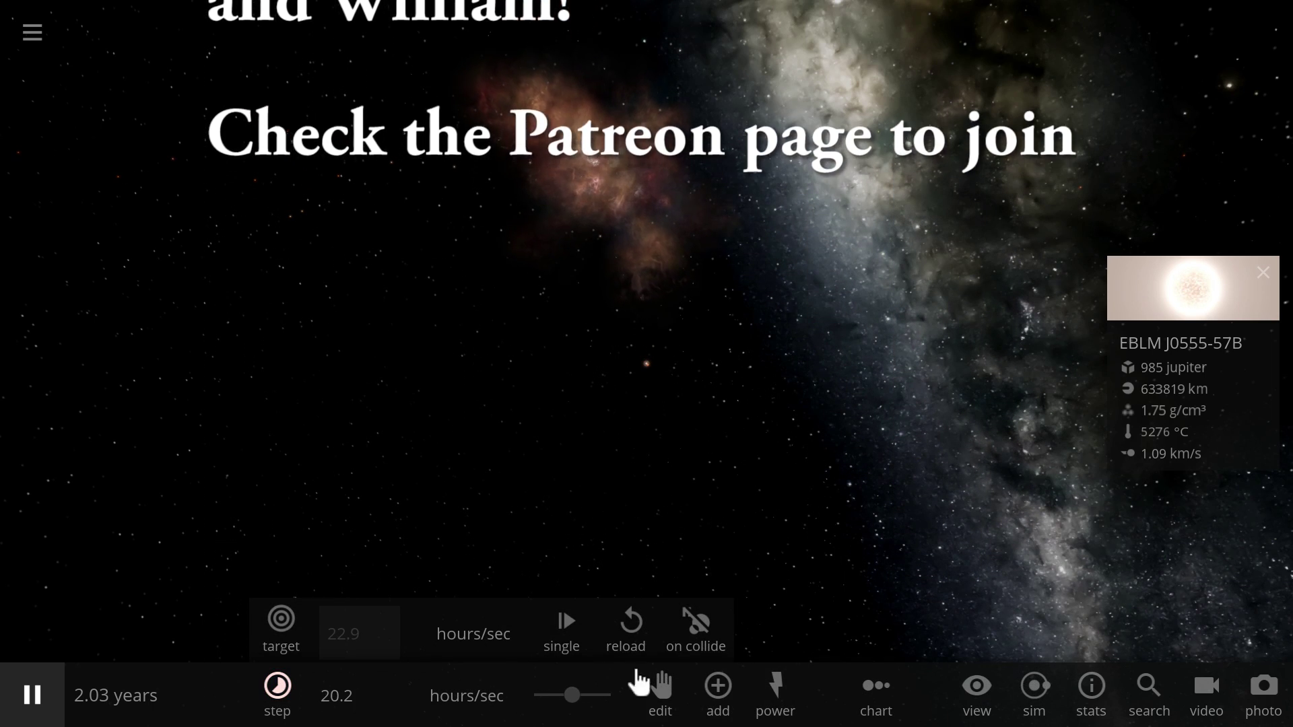